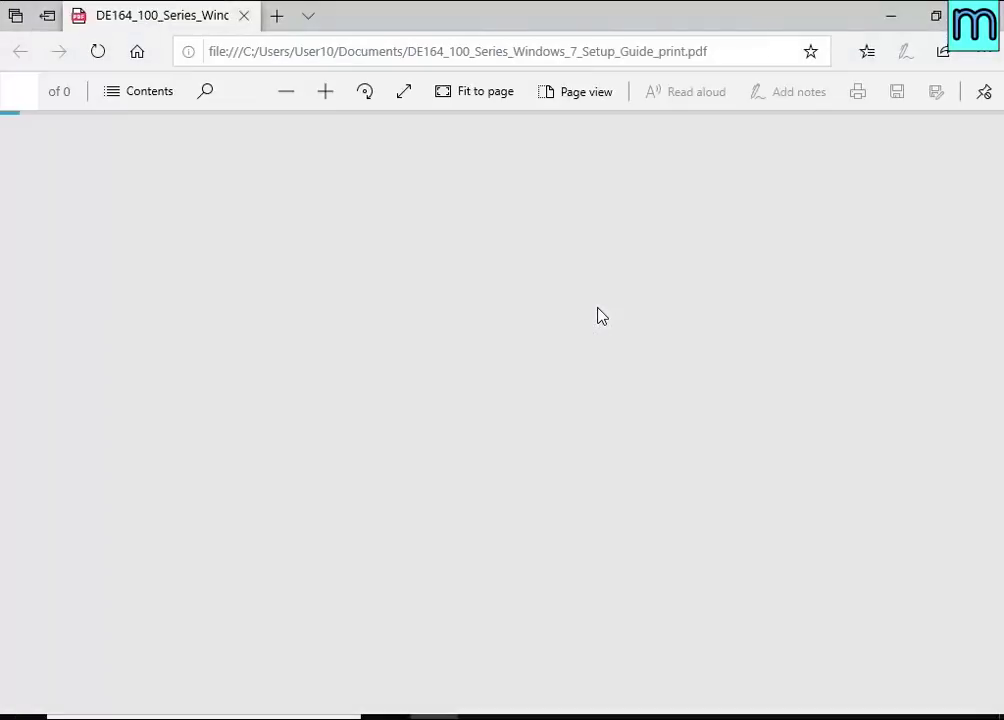
Step: Close the PDF and rename [MS-OGRAPH]-180828.docx.gujd in Documents to [MS-OGRAPH]-180828.docx, accepting the extension change
left_click(988, 15)
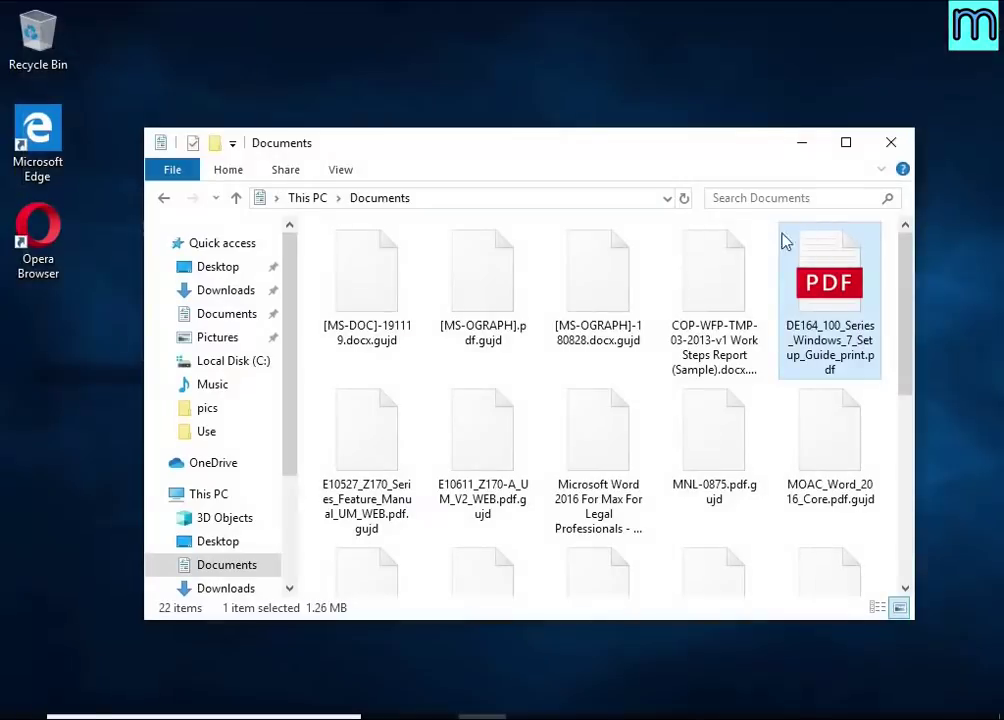
left_click(600, 295)
right_click(622, 340)
left_click(713, 572)
key("End")
key("BackSpace")
key("BackSpace")
key("BackSpace")
key("BackSpace")
key("BackSpace")
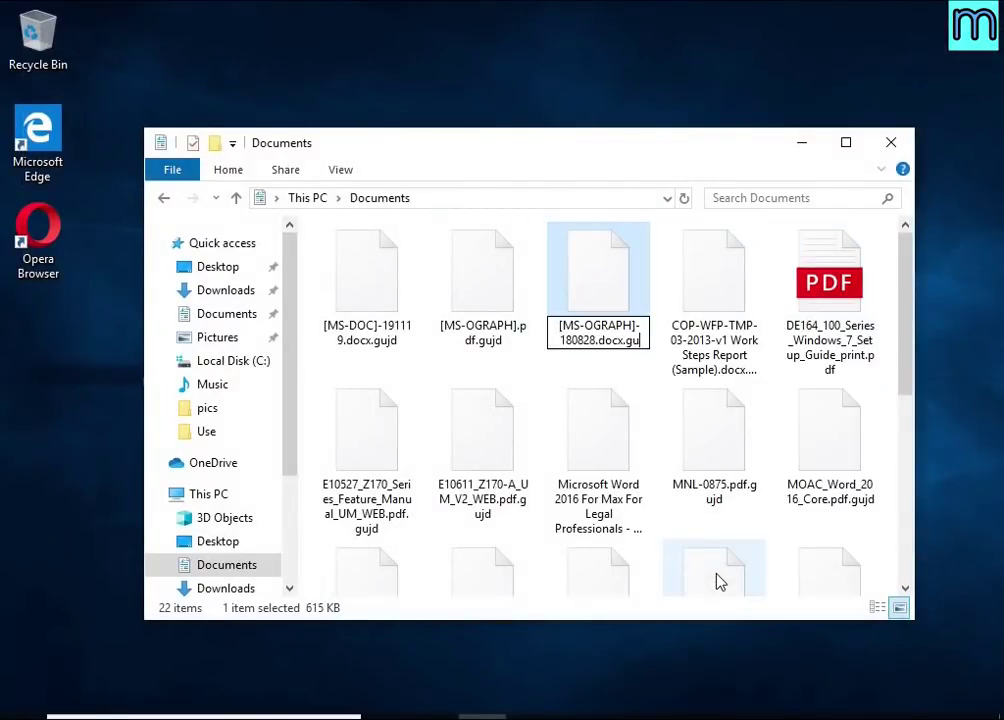
key("Return")
left_click(601, 377)
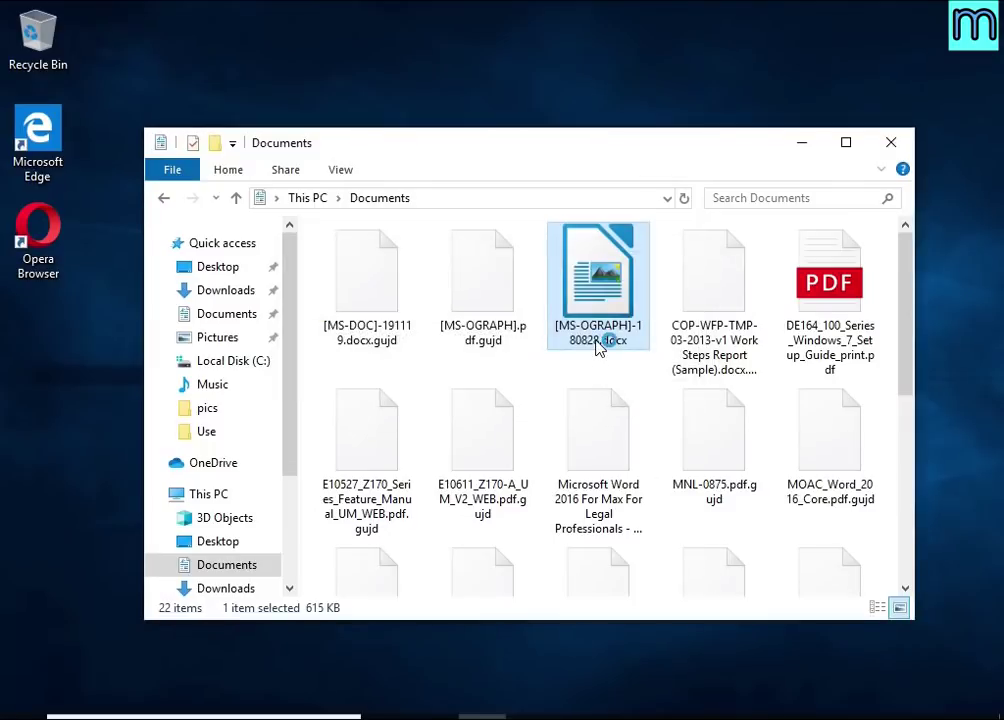
Step: Try to open the renamed [MS-OGRAPH]-180828.docx and dismiss the dialogs
left_click(596, 466)
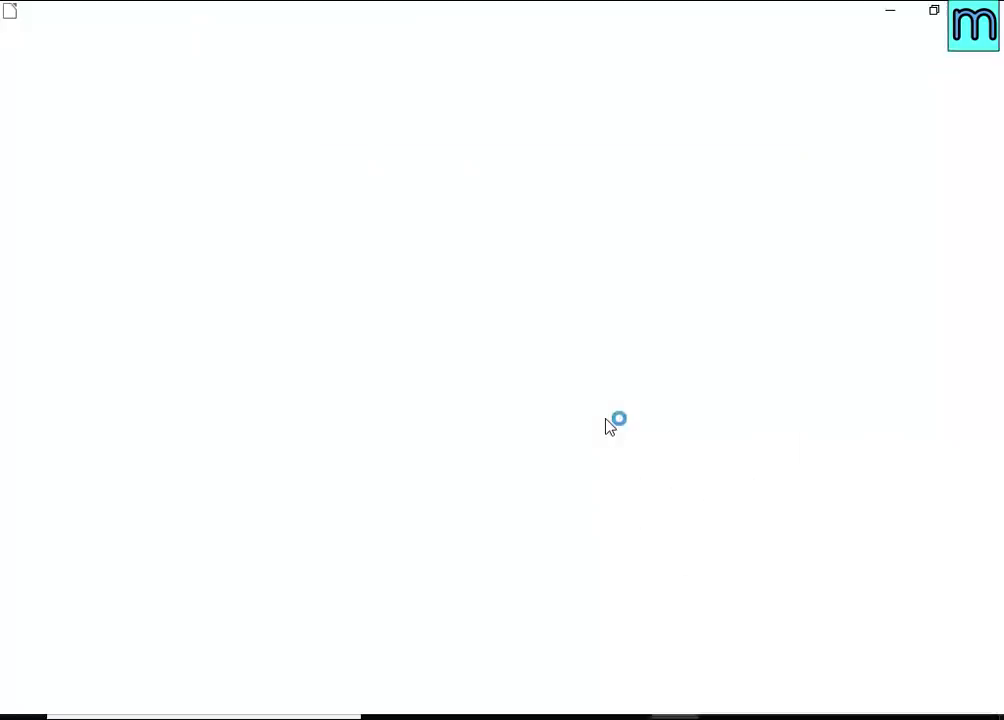
left_click(684, 395)
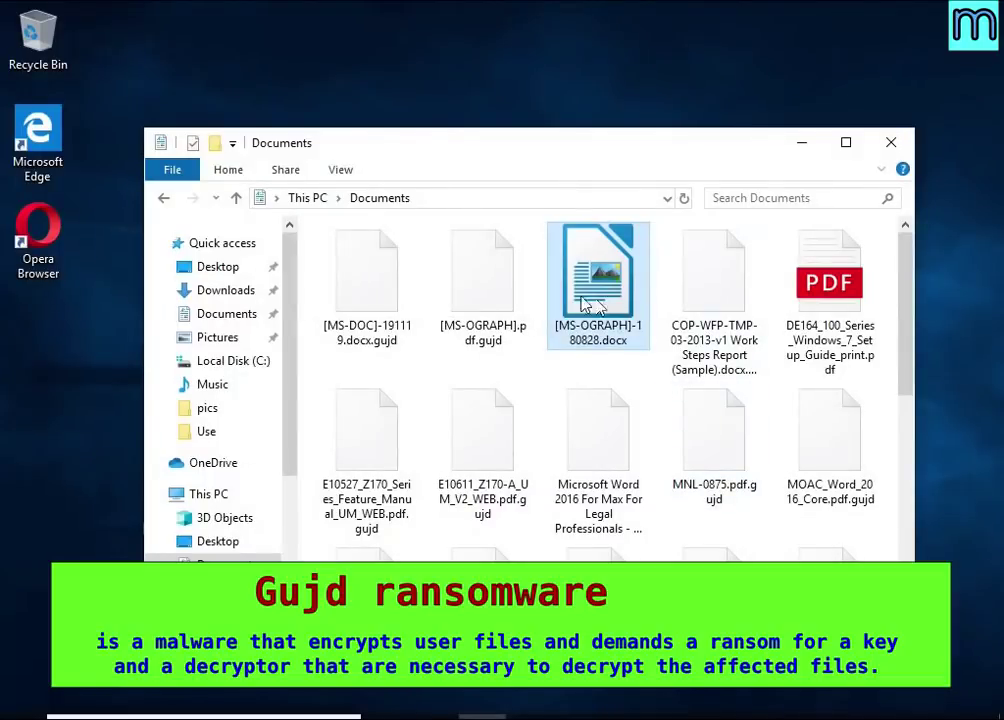
Step: Try to open Chrysanthemum.jpg.gujd in the Pictures folder and dismiss the app chooser
left_click(238, 339)
double_click(592, 343)
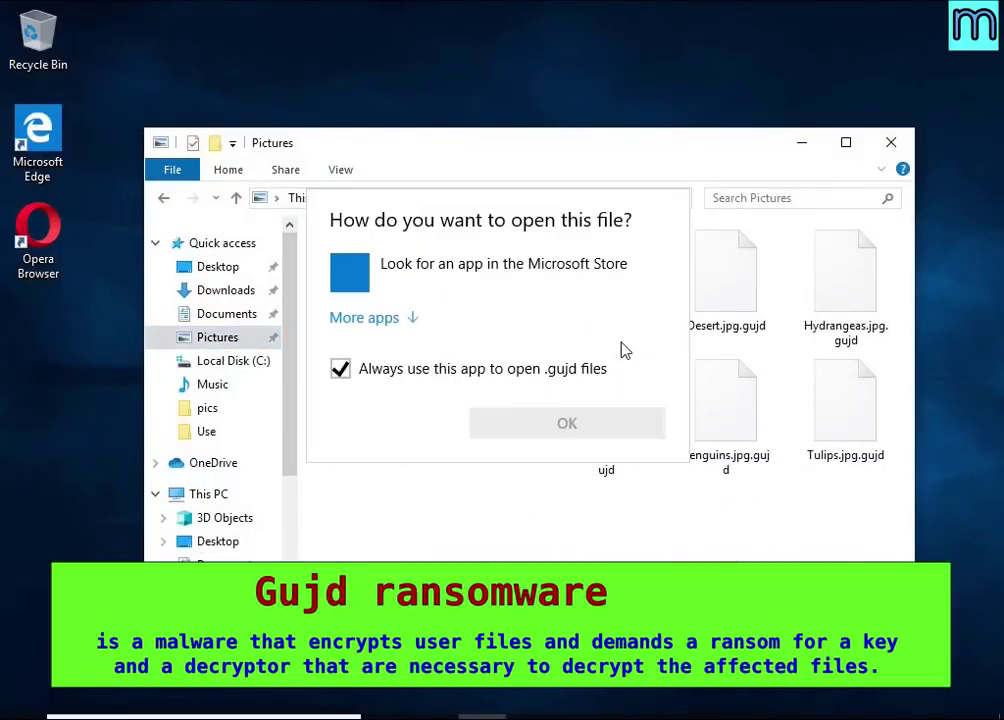
left_click(728, 358)
Step: Rename Chrysanthemum.jpg.gujd to Chrysanthemum.jpg, accepting the extension change
right_click(634, 336)
left_click(684, 578)
key("End")
key("BackSpace")
key("BackSpace")
key("BackSpace")
key("BackSpace")
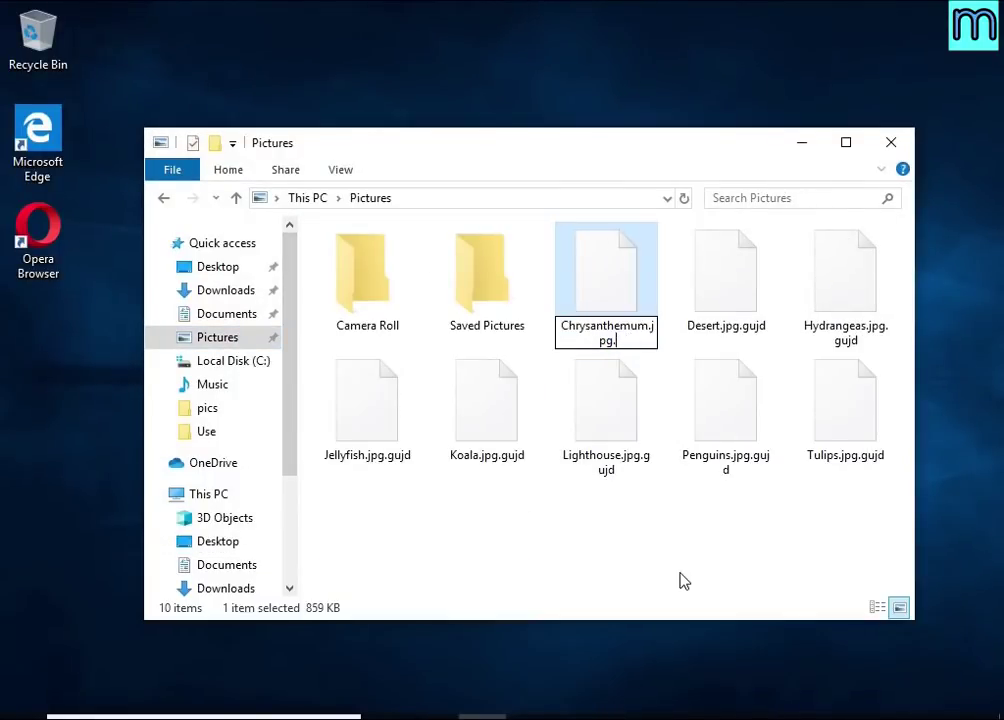
key("Return")
left_click(590, 375)
Step: Try to view Chrysanthemum.jpg with Photos, and close the viewer
double_click(601, 348)
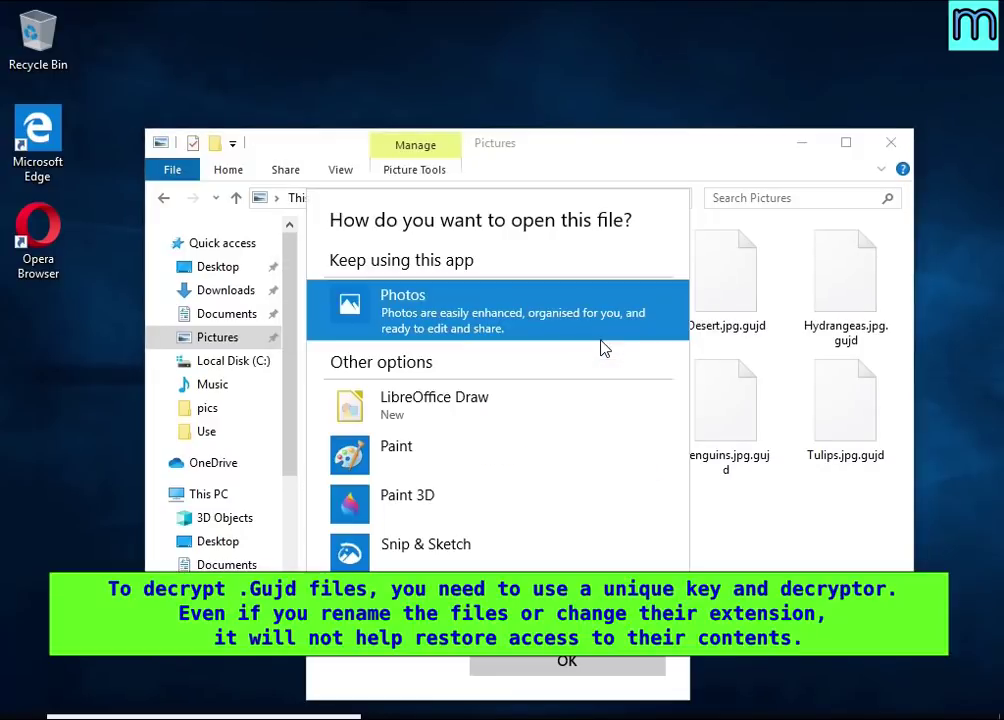
double_click(601, 332)
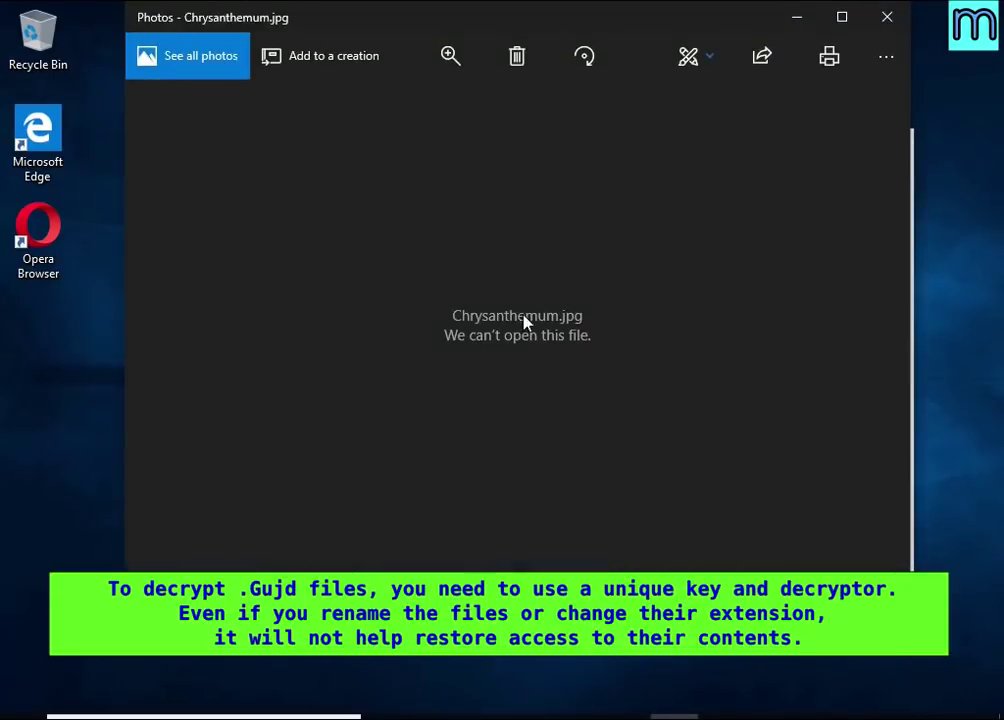
left_click(887, 22)
Step: Read the ransom note in _readme.txt on Local Disk (C:) and close it
left_click(233, 360)
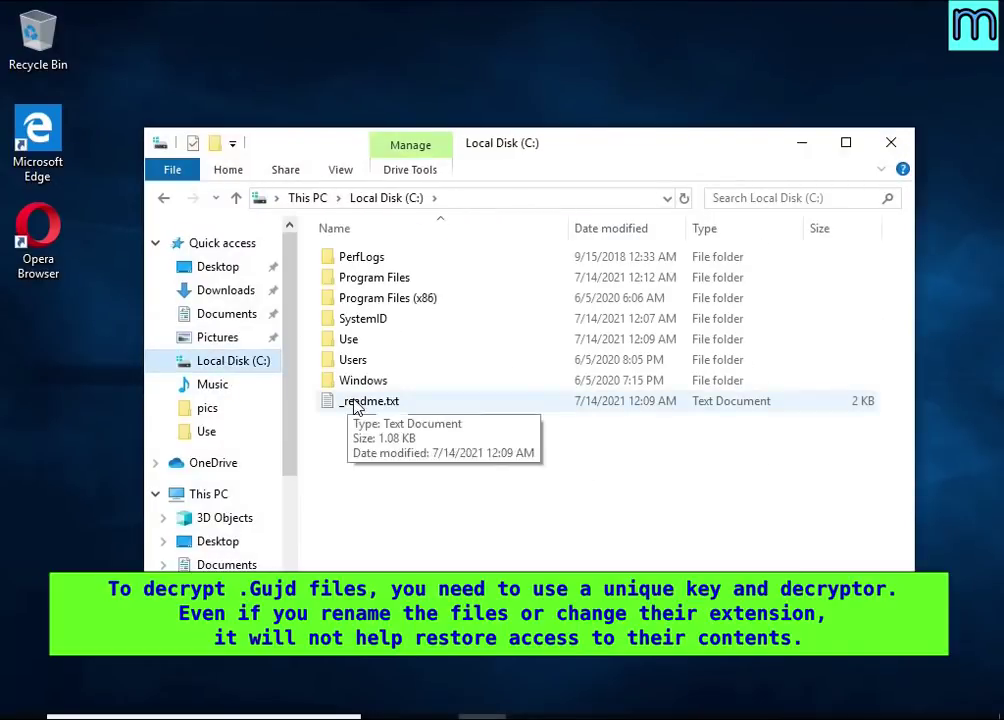
left_click(392, 403)
double_click(540, 407)
scroll(282, 244, "down", 4)
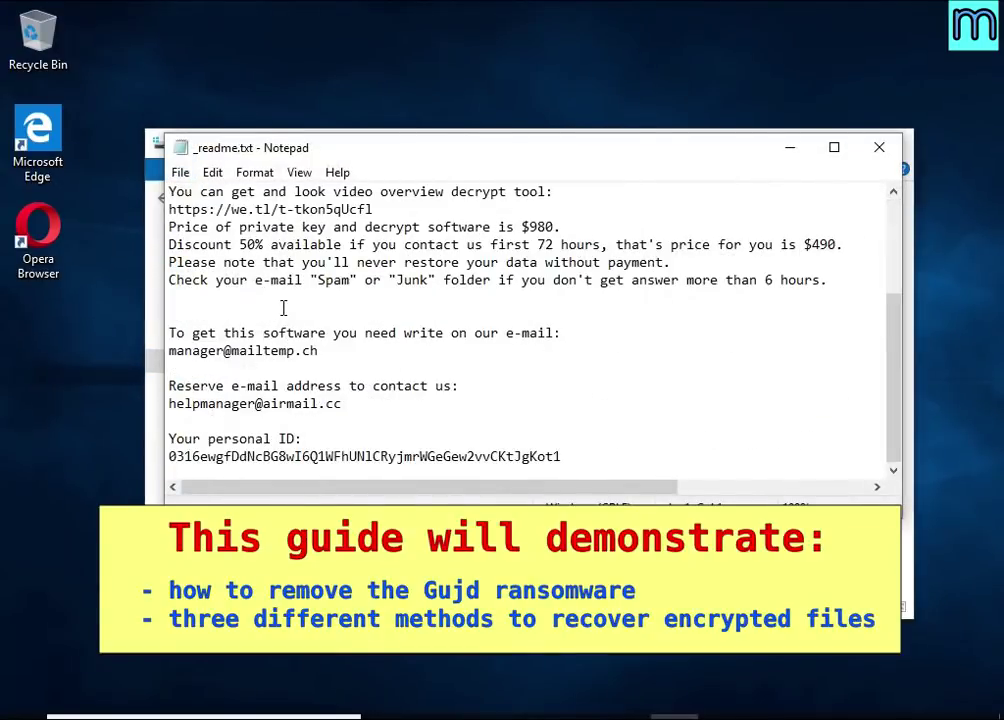
scroll(282, 244, "up", 4)
left_click_drag(169, 244, 822, 250)
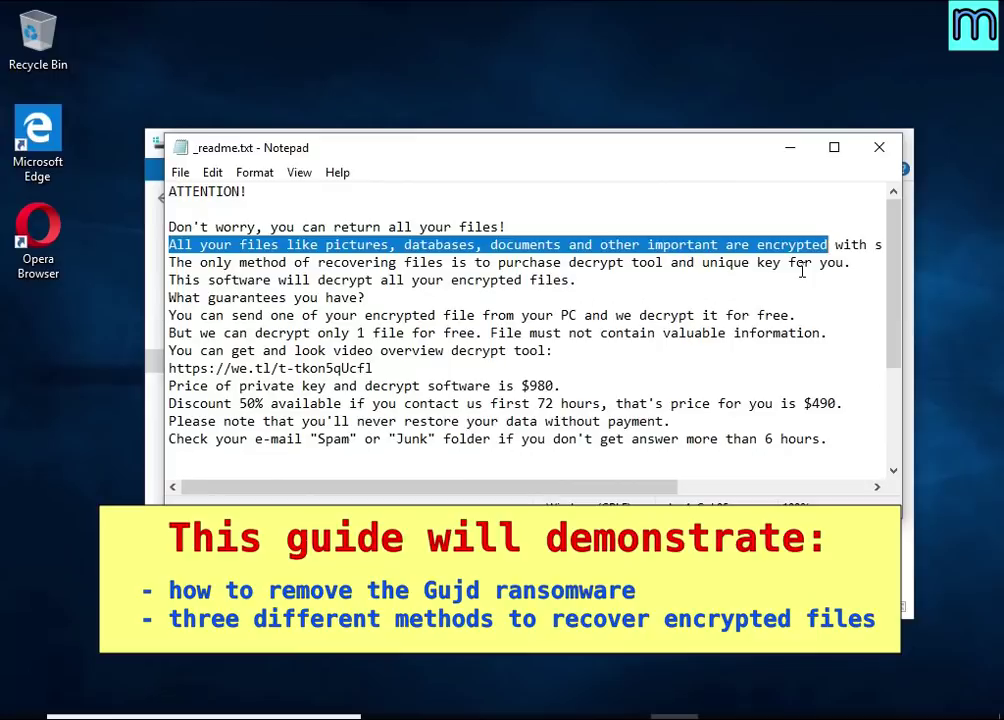
double_click(792, 244)
scroll(713, 338, "down", 3)
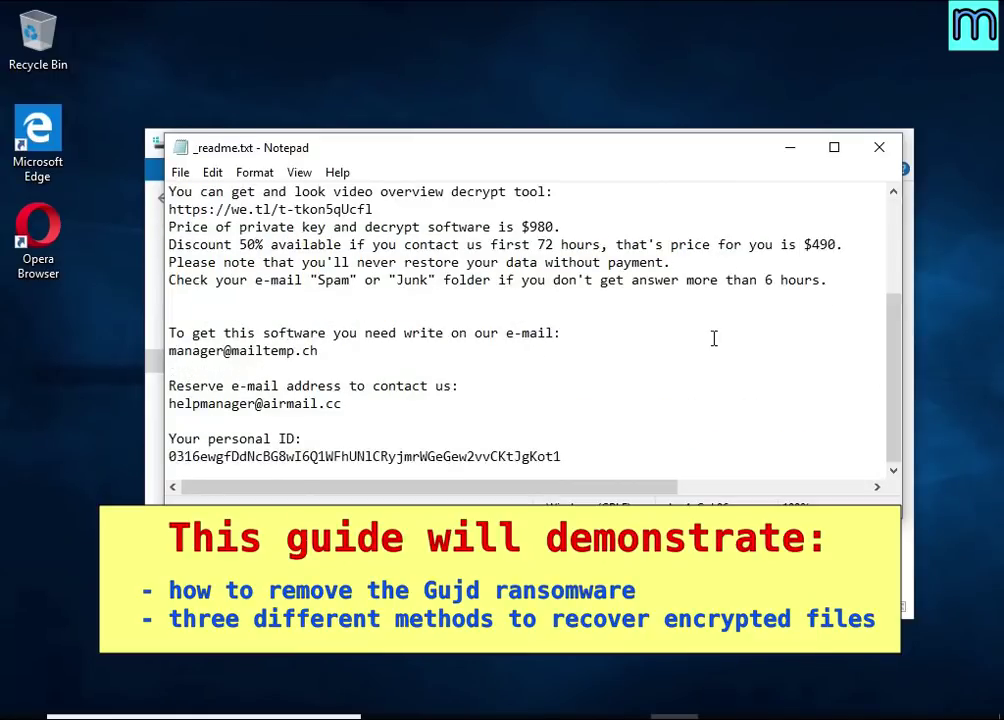
scroll(713, 338, "up", 3)
left_click(879, 147)
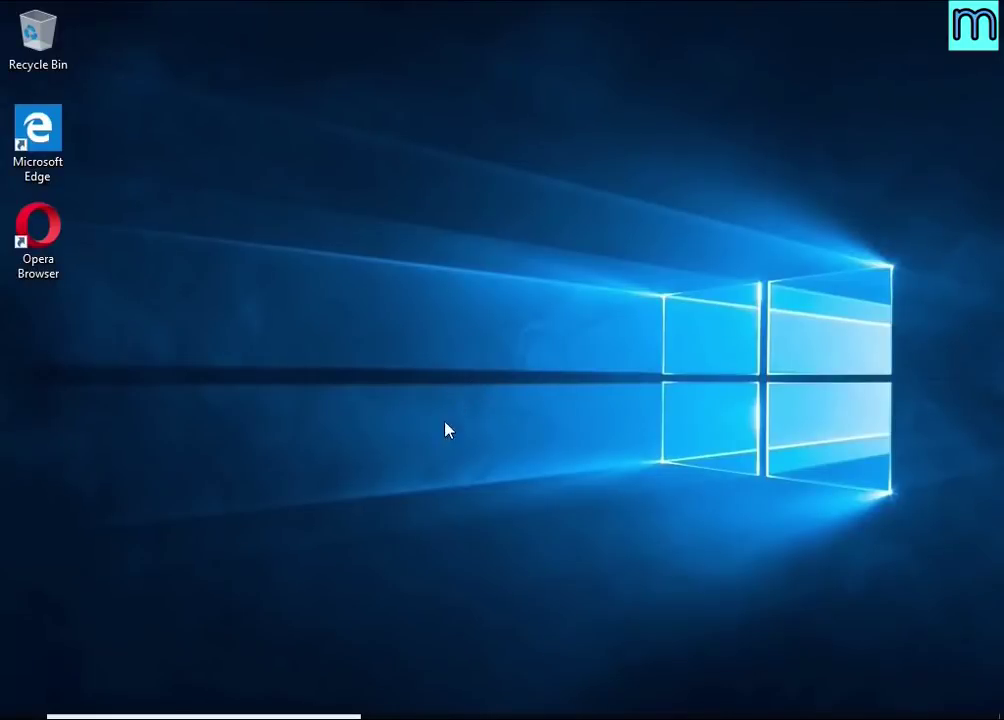
Step: Switch to Task Manager and end the DB07.exe (32 bit) background process
key("ctrl+alt+Delete")
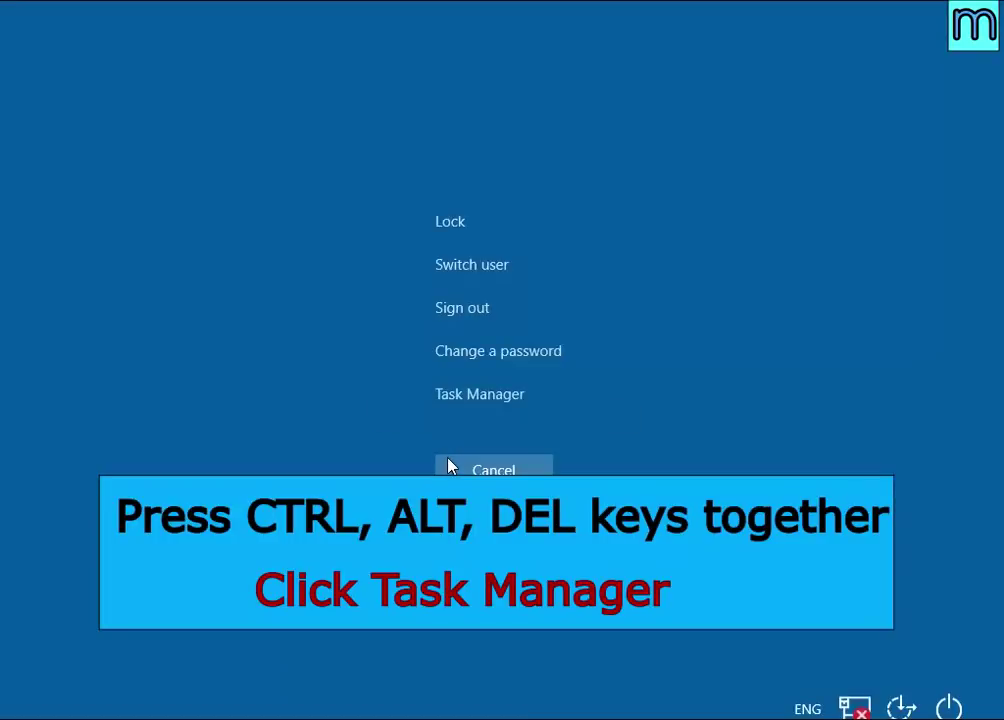
left_click(511, 398)
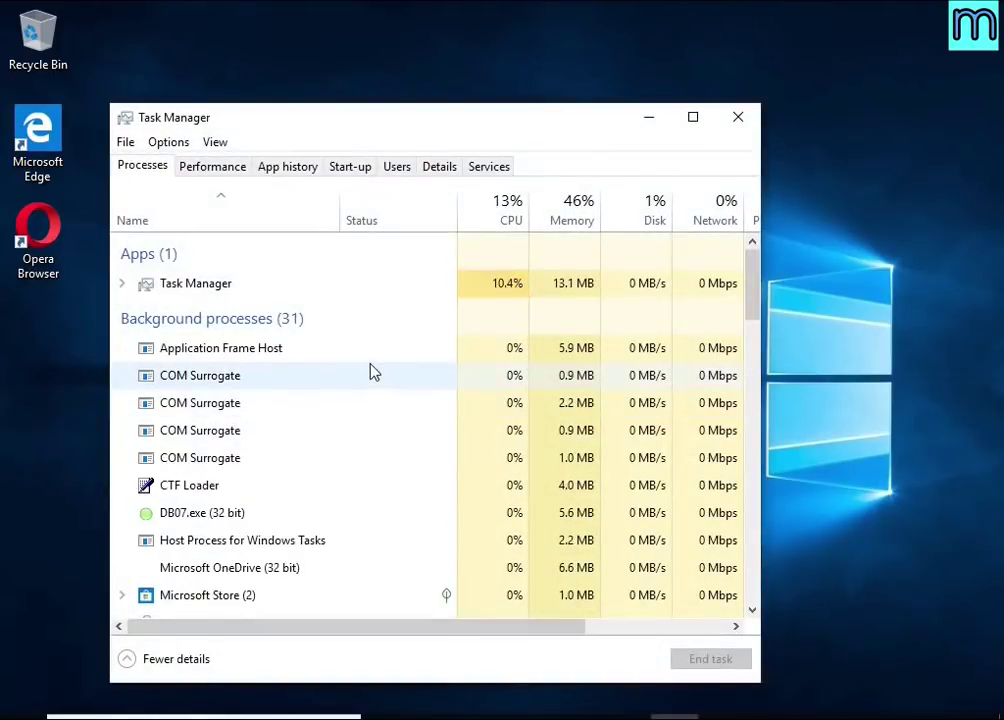
scroll(372, 372, "down", 1)
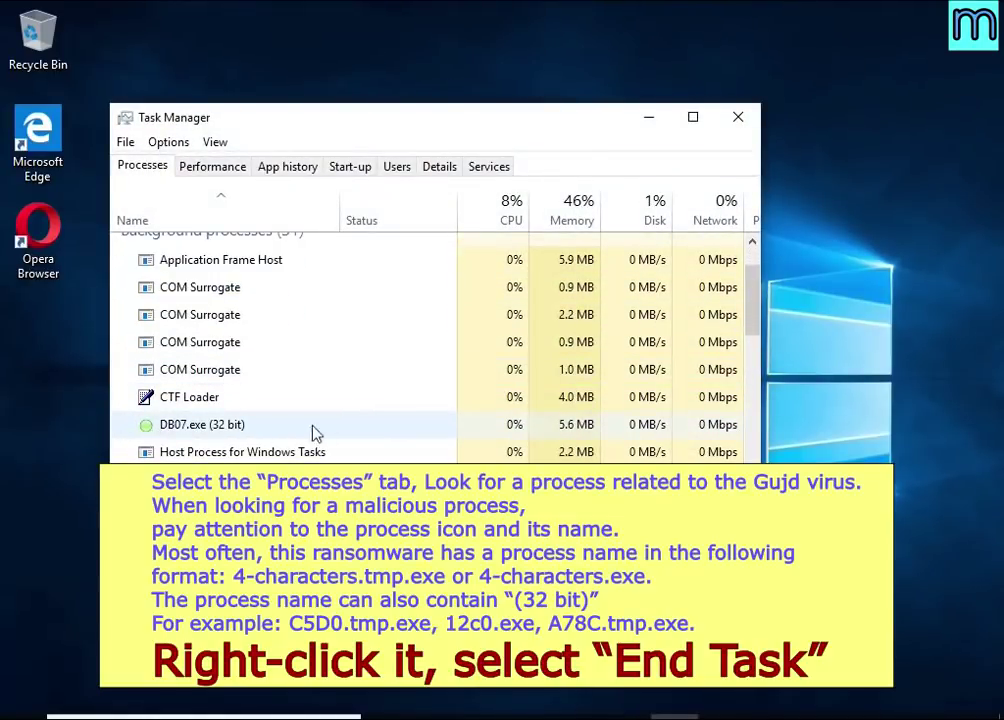
right_click(387, 431)
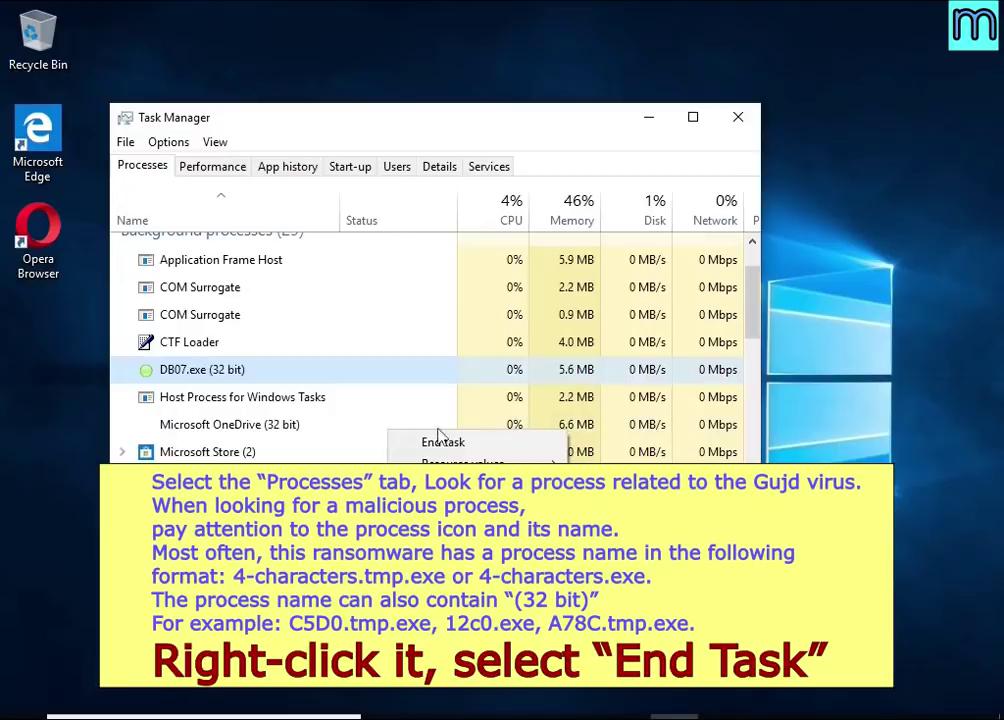
left_click(512, 444)
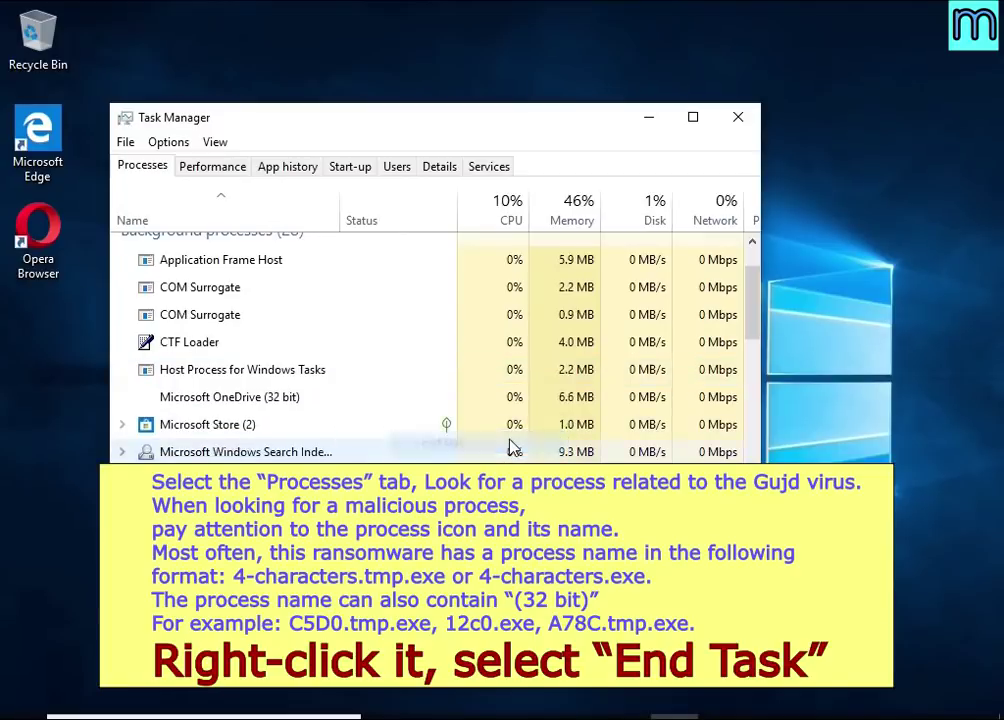
Step: Examine the rest of the running processes for other suspicious entries
scroll(313, 400, "down", 8)
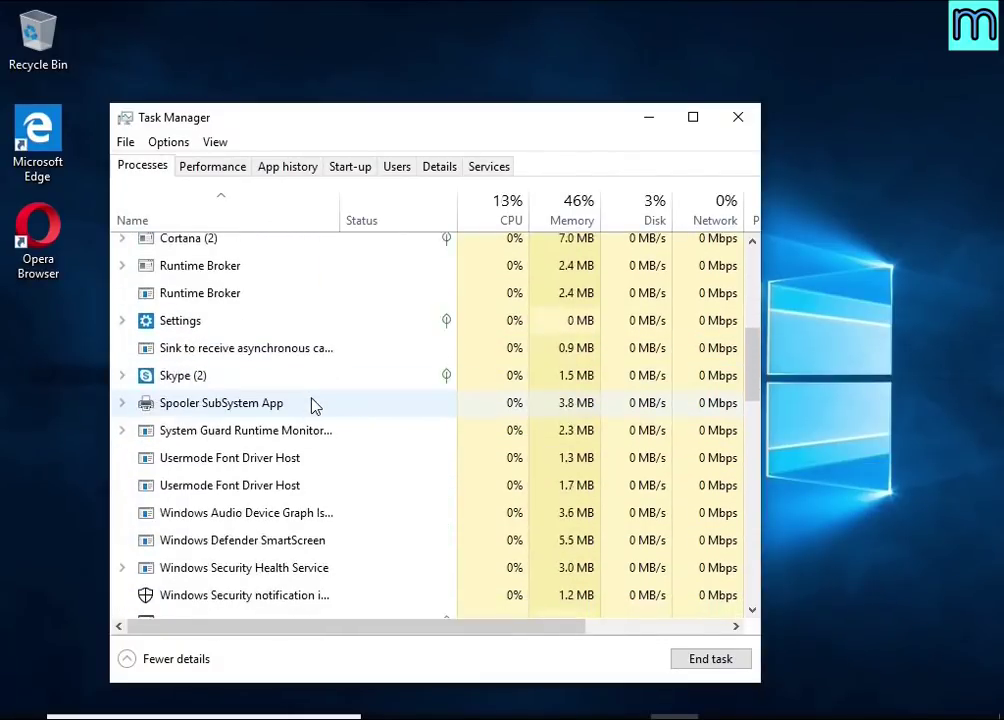
scroll(308, 401, "down", 8)
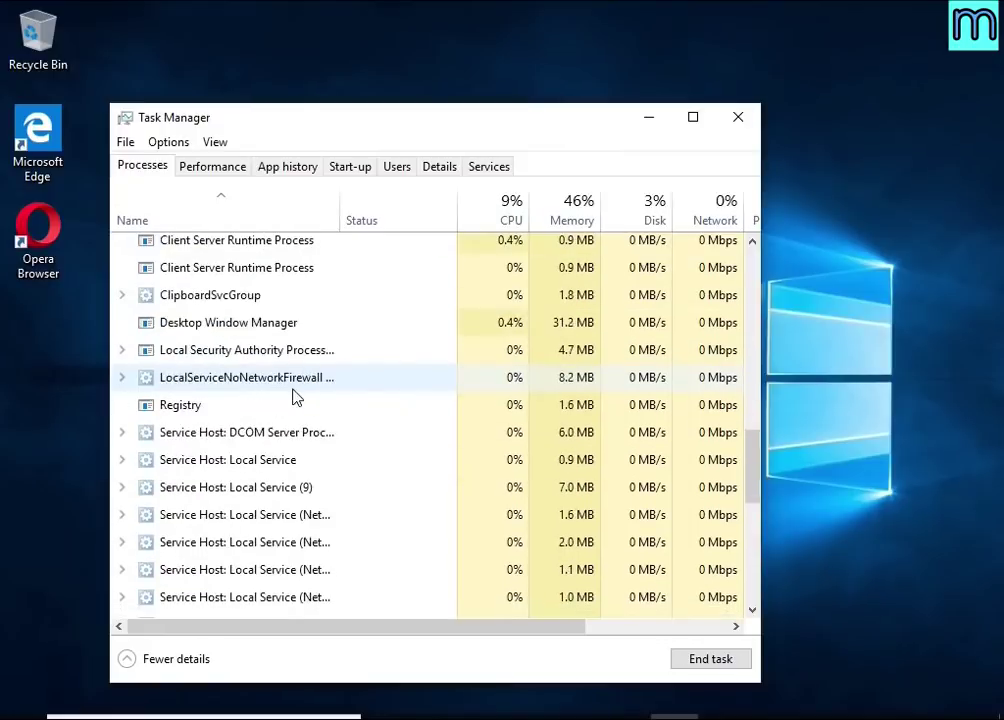
scroll(296, 396, "down", 2)
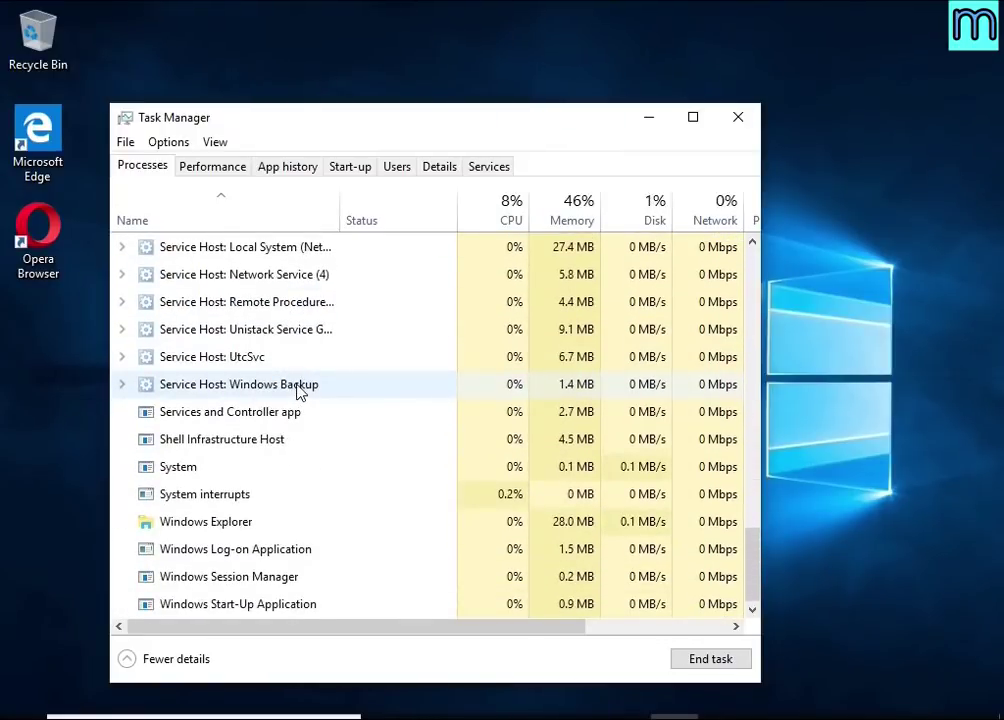
scroll(299, 391, "up", 8)
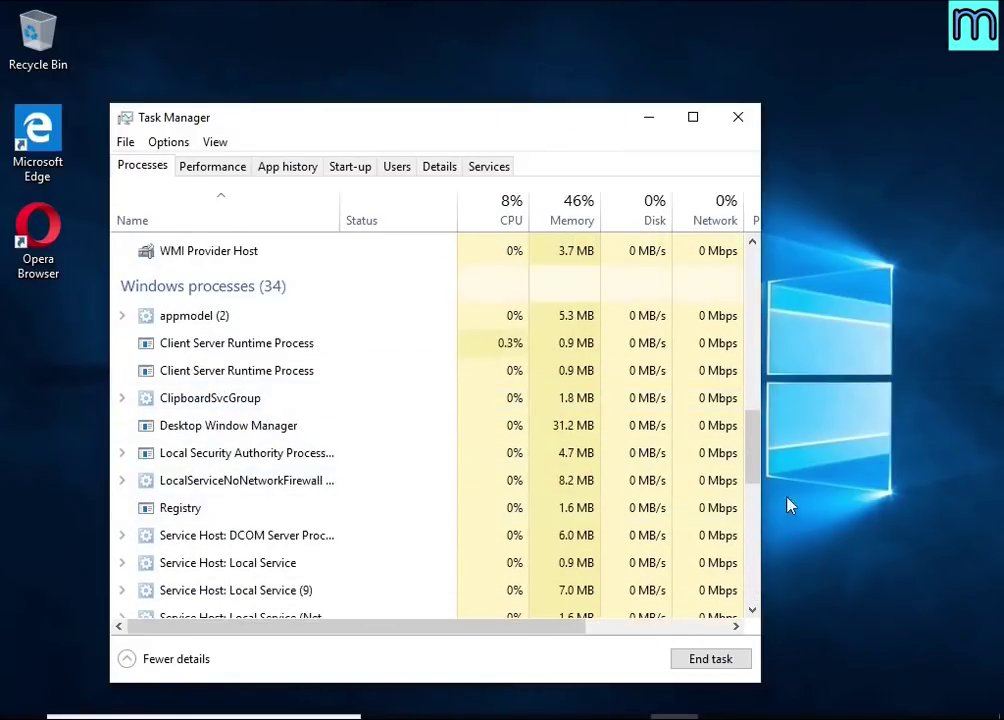
left_click_drag(760, 467, 762, 261)
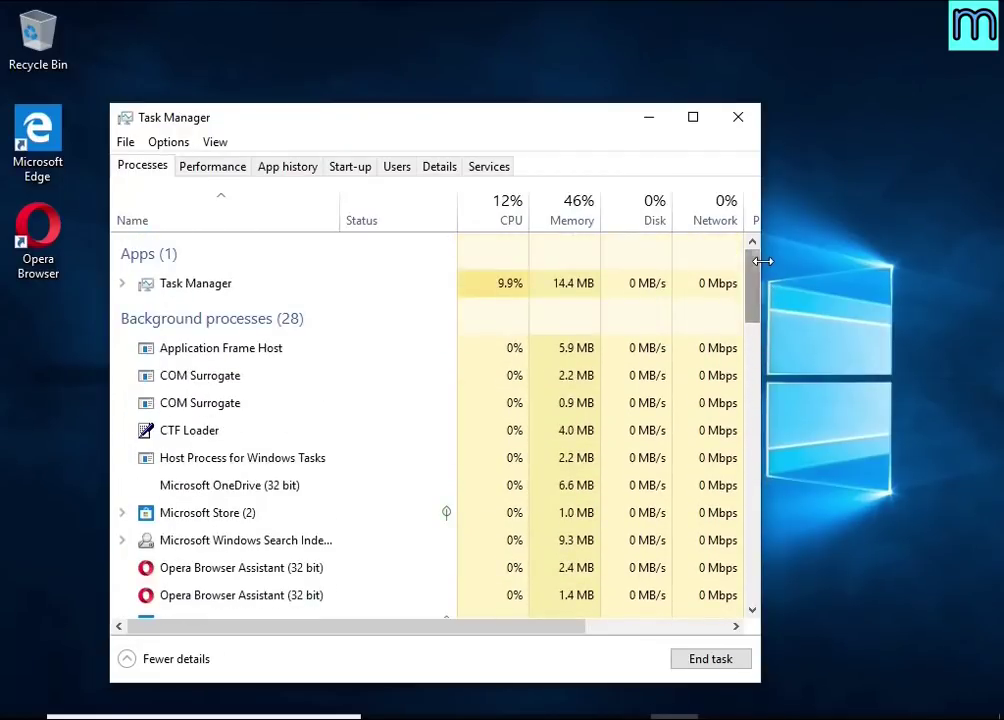
Step: Disable DB07.exe from running at start-up and close Task Manager
left_click(350, 170)
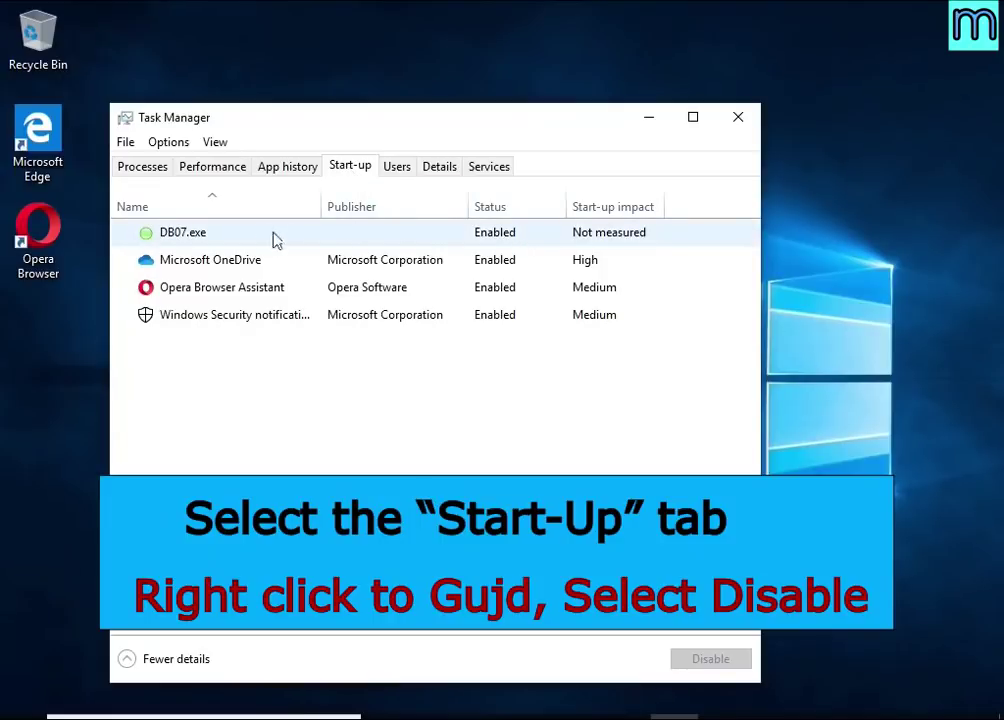
left_click(542, 242)
right_click(542, 240)
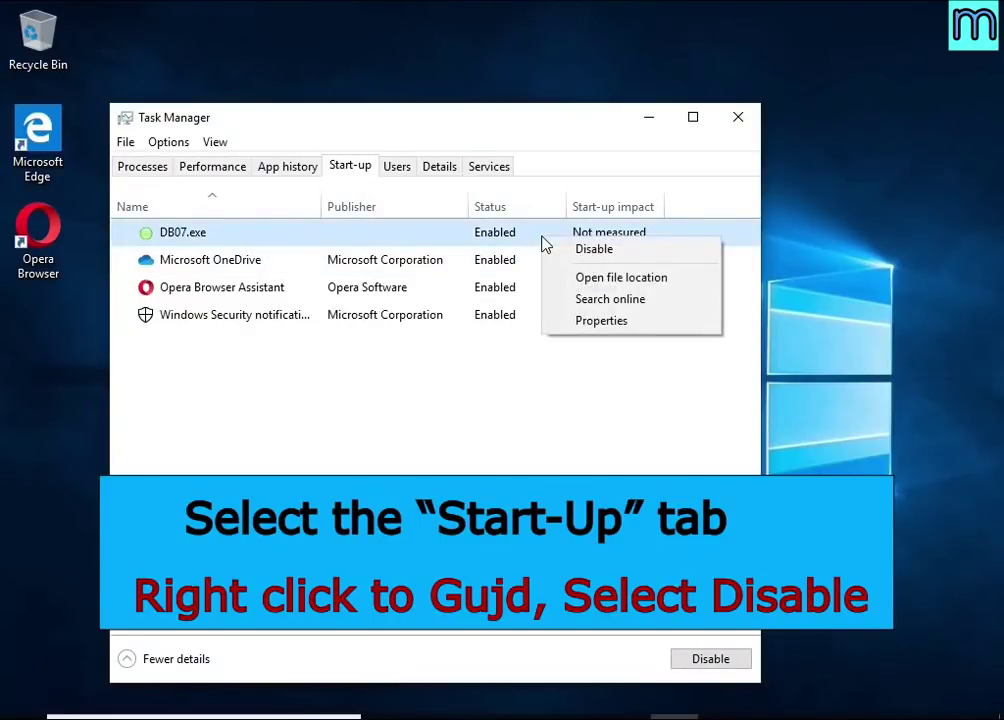
left_click(667, 256)
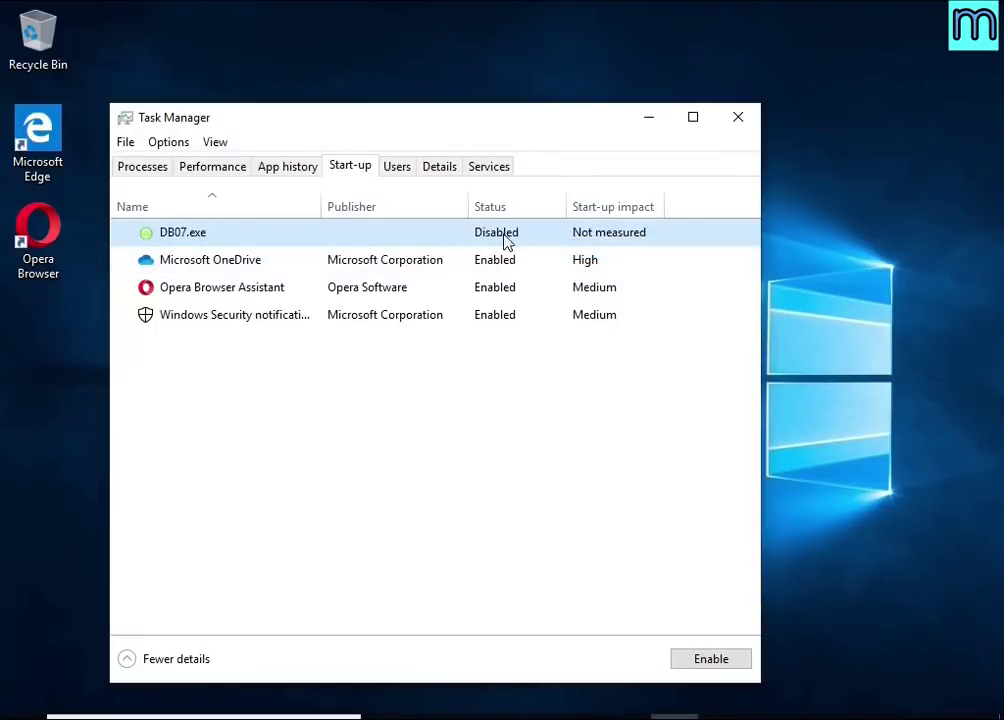
left_click(735, 120)
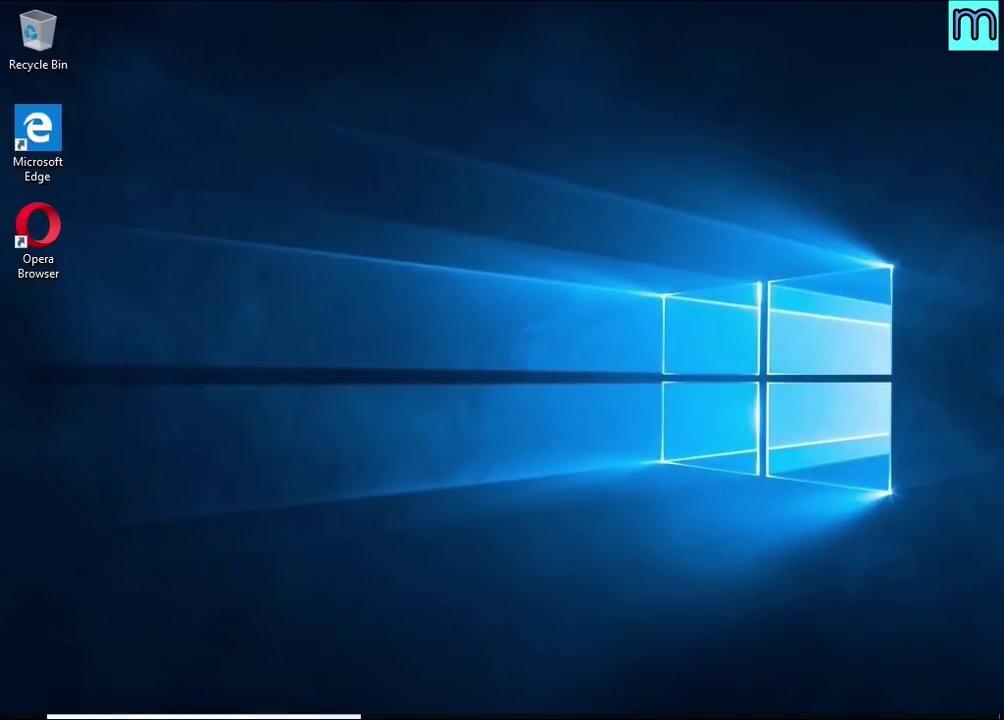
Step: Search Windows for Task Scheduler, open it and move its window fully into view
key("super+s")
type("task")
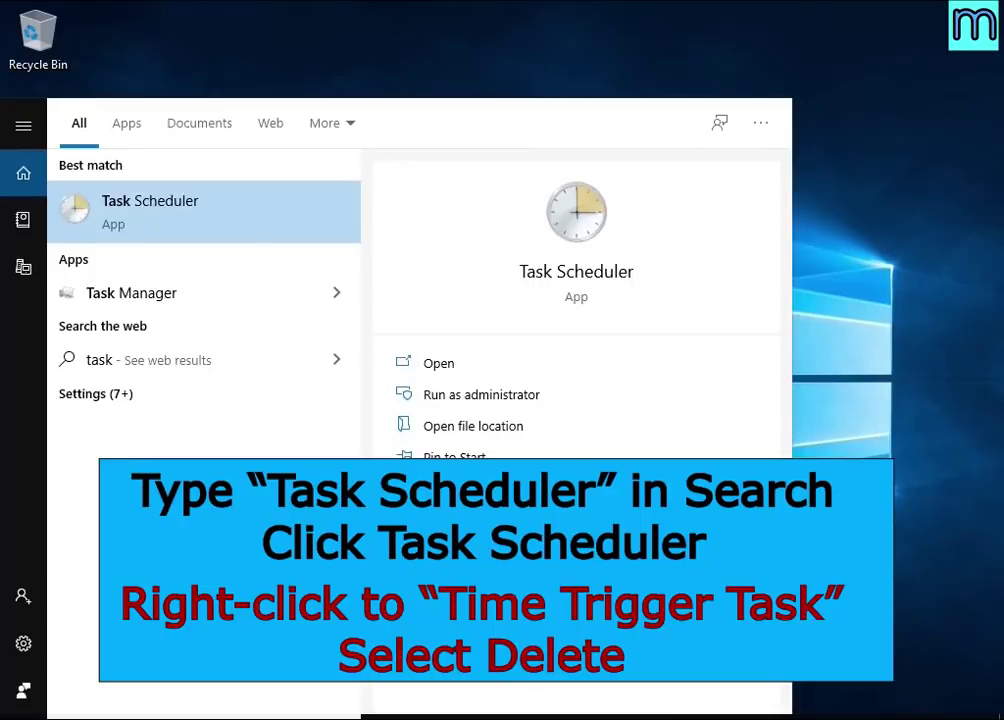
type(" she")
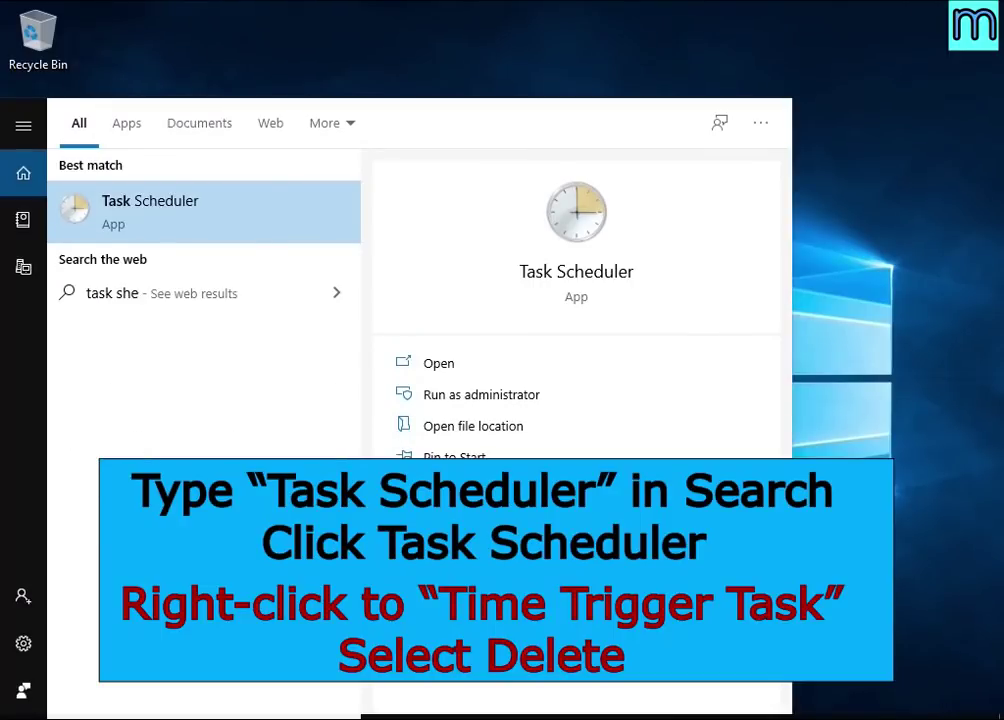
left_click(241, 225)
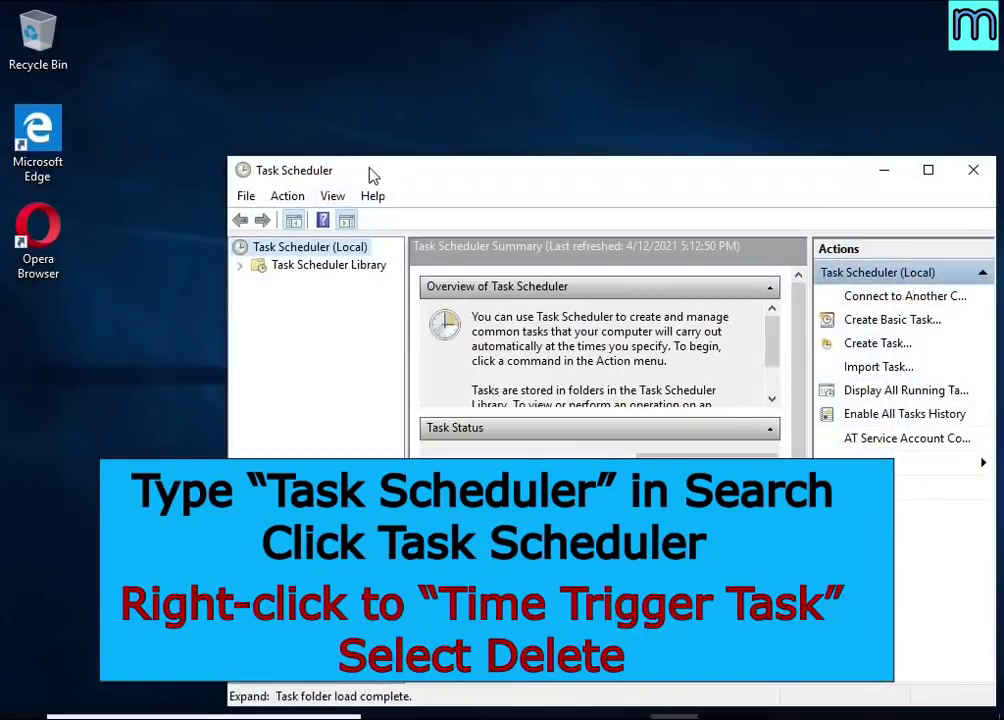
left_click_drag(372, 176, 307, 105)
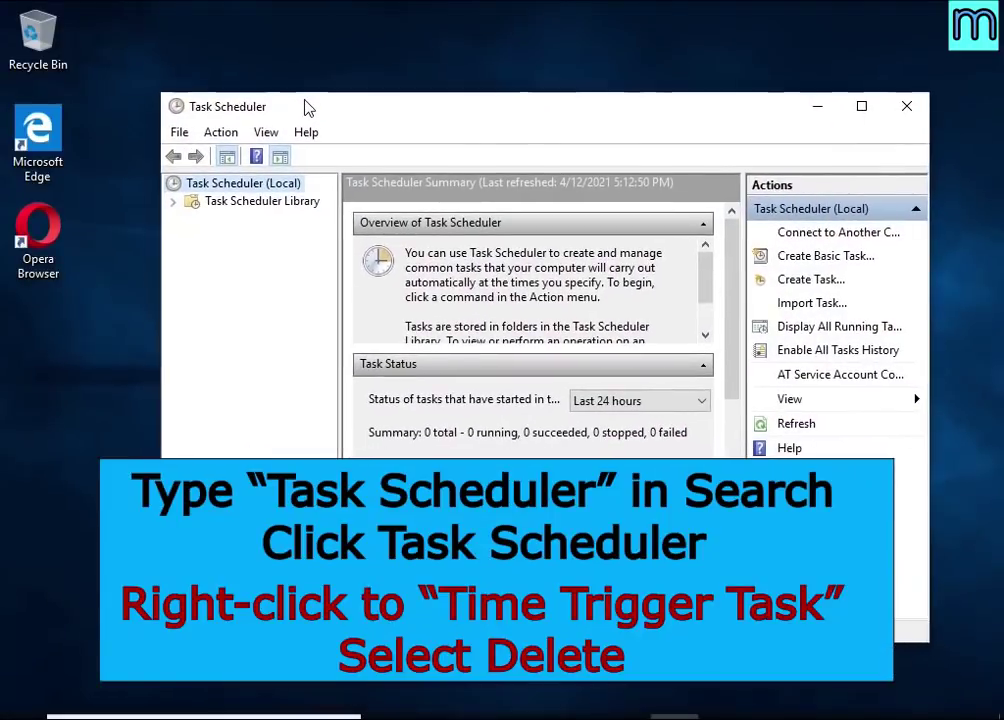
Step: Delete the Time Trigger Task from the Task Scheduler Library, confirm the deletion and close Task Scheduler
left_click(293, 204)
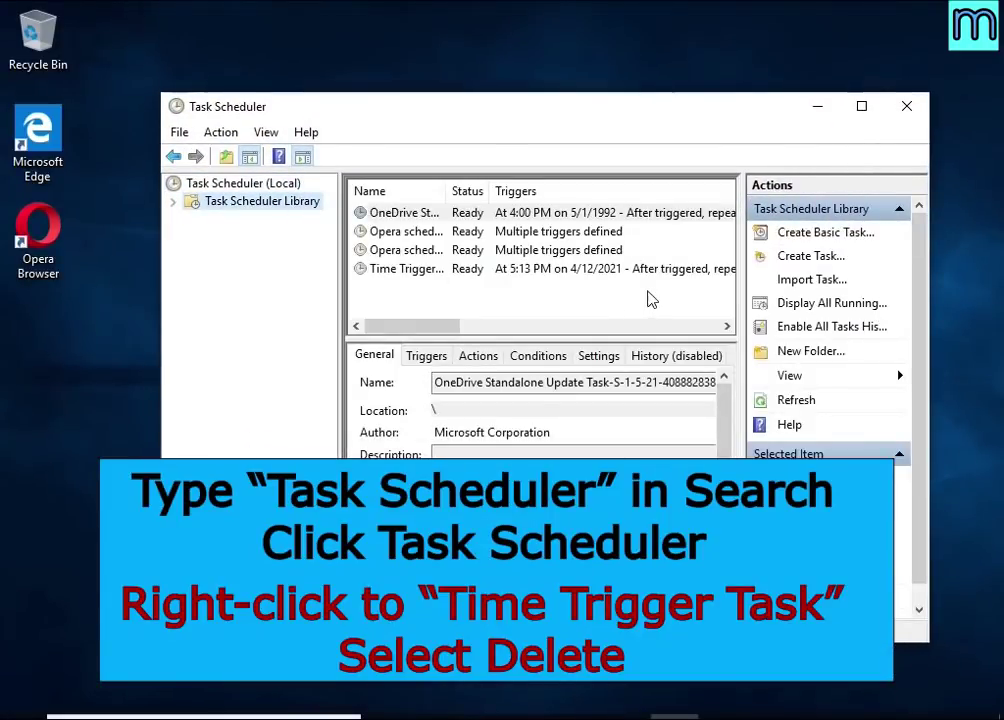
left_click(648, 269)
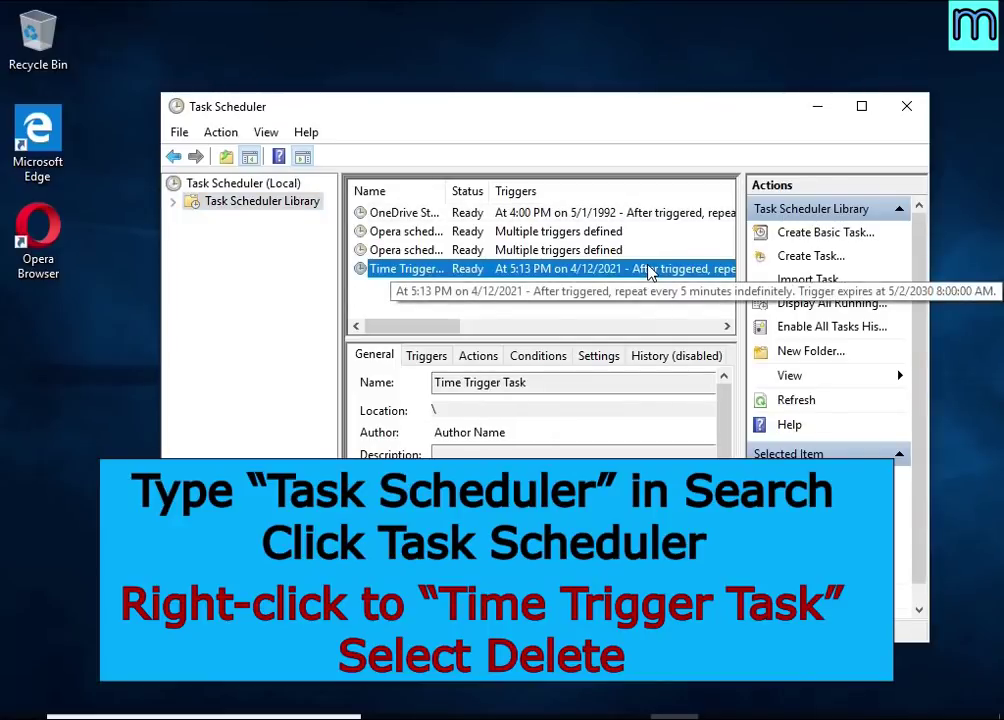
right_click(651, 270)
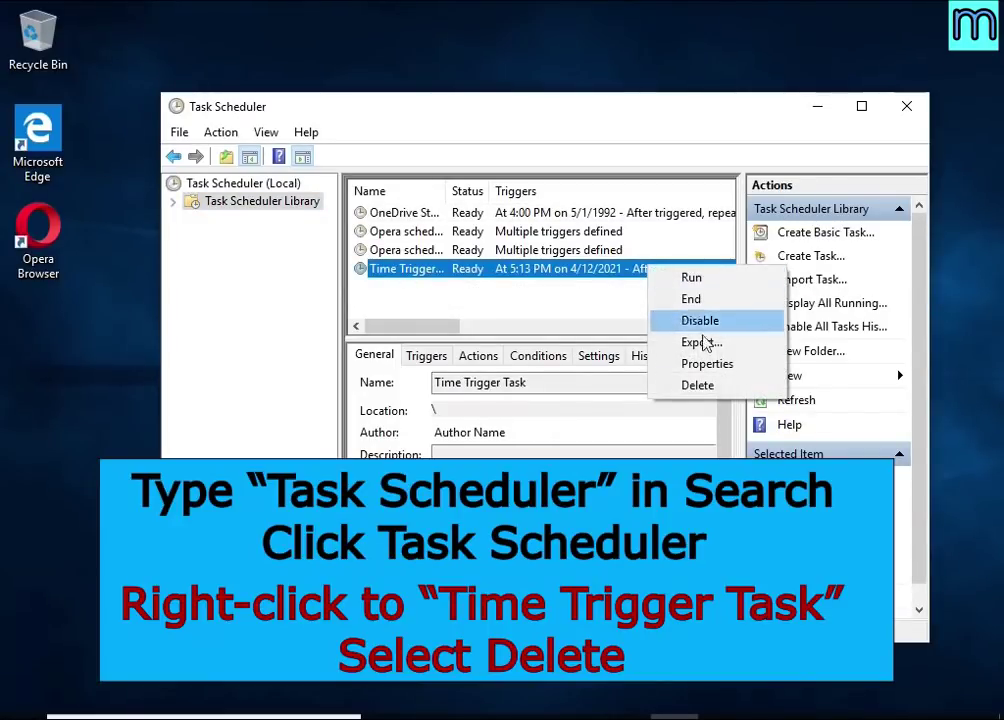
left_click(738, 389)
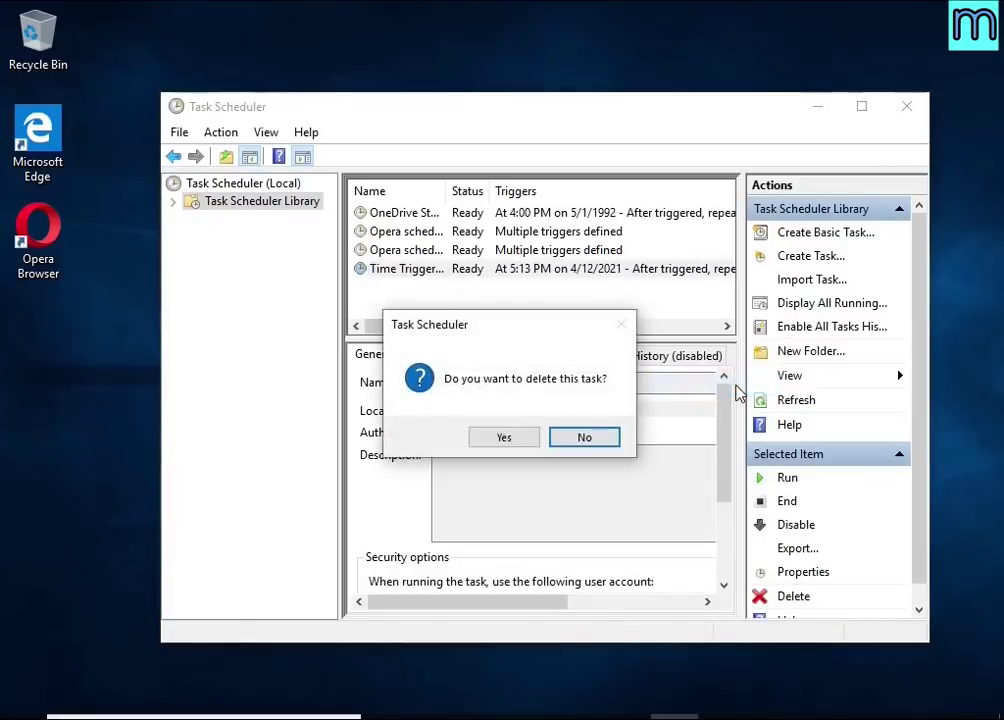
left_click(505, 442)
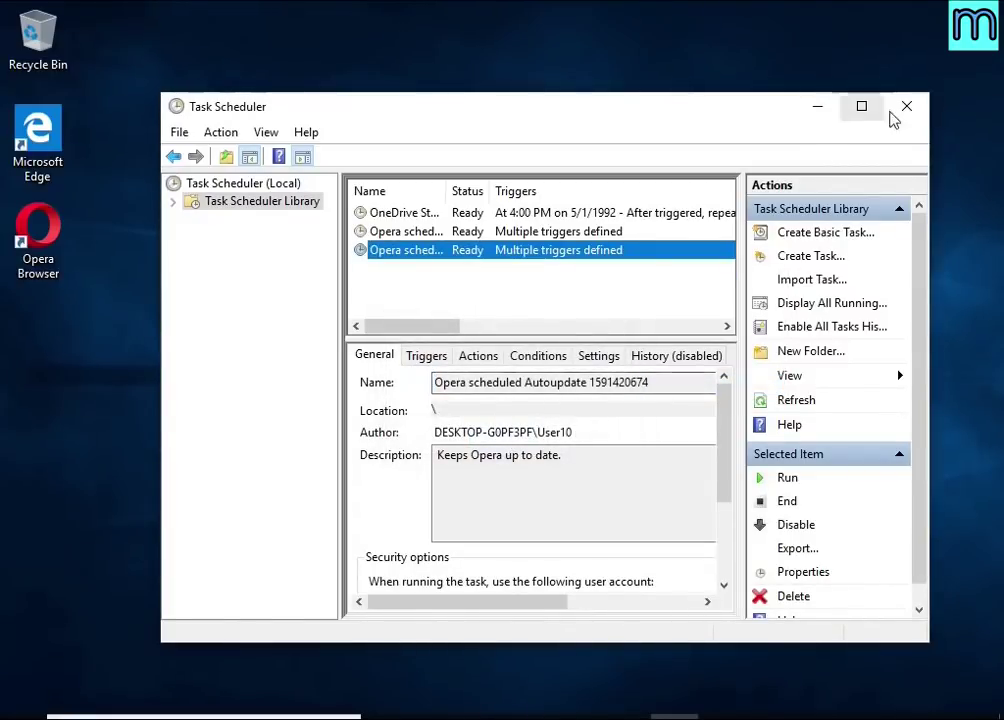
left_click(906, 105)
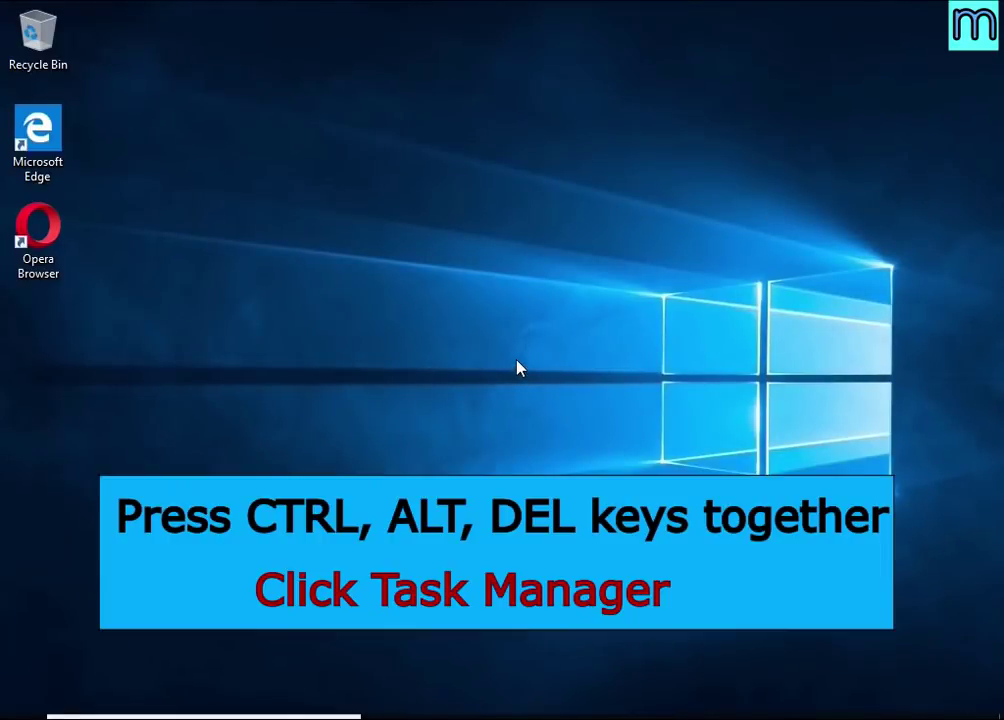
Step: Open Task Manager, open the file location of the DB07.exe start-up entry and close Task Manager
key("ctrl+alt+Delete")
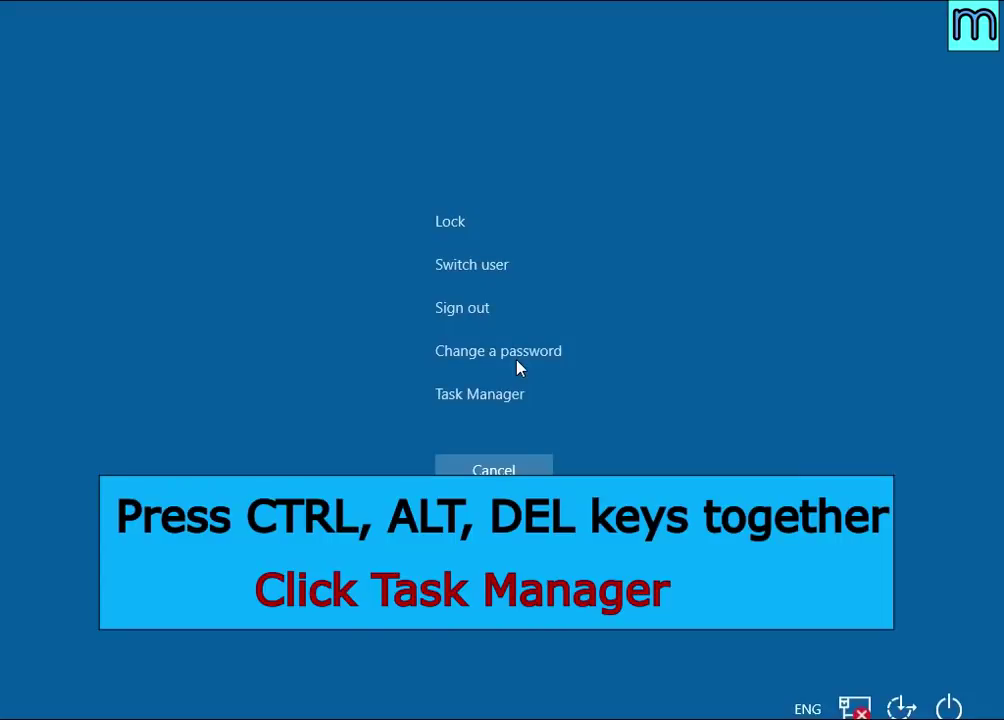
left_click(491, 401)
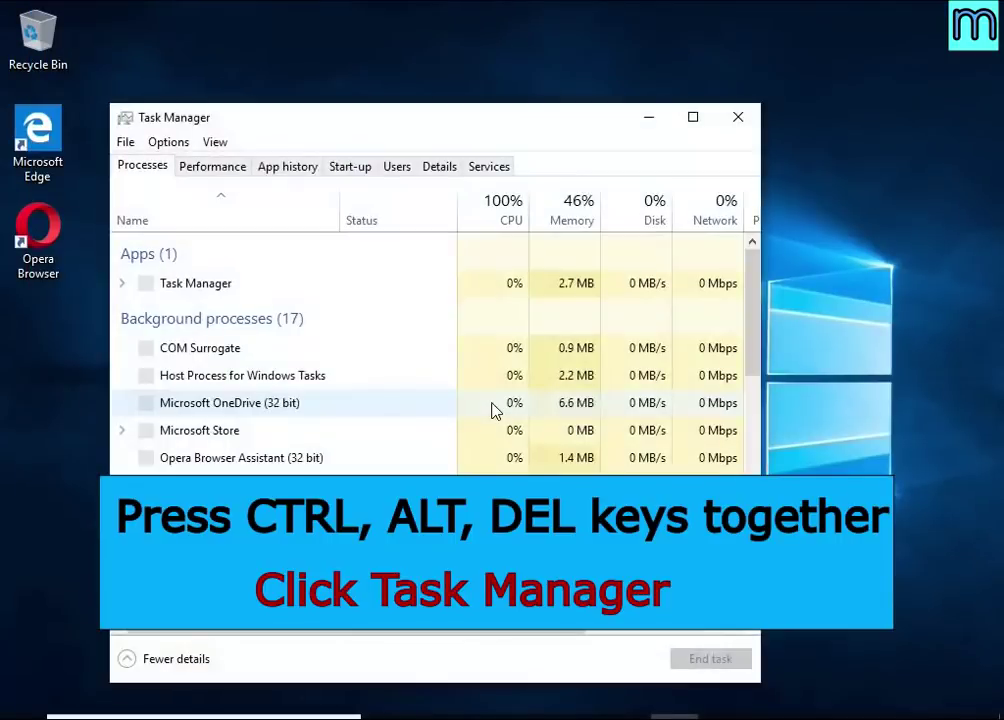
left_click(355, 168)
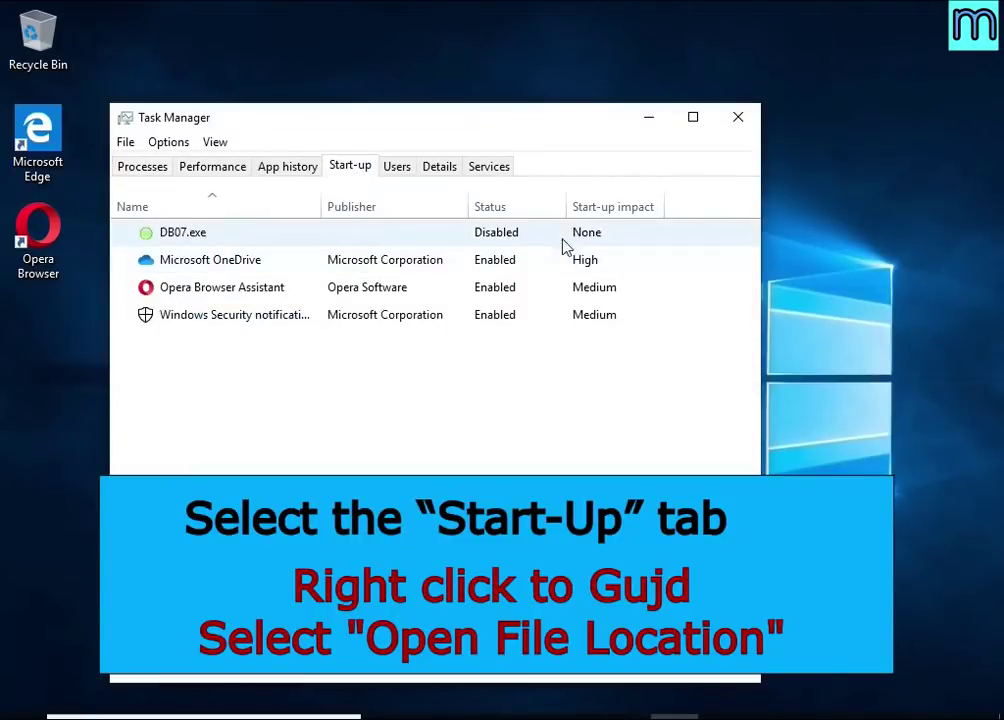
left_click(548, 232)
right_click(548, 236)
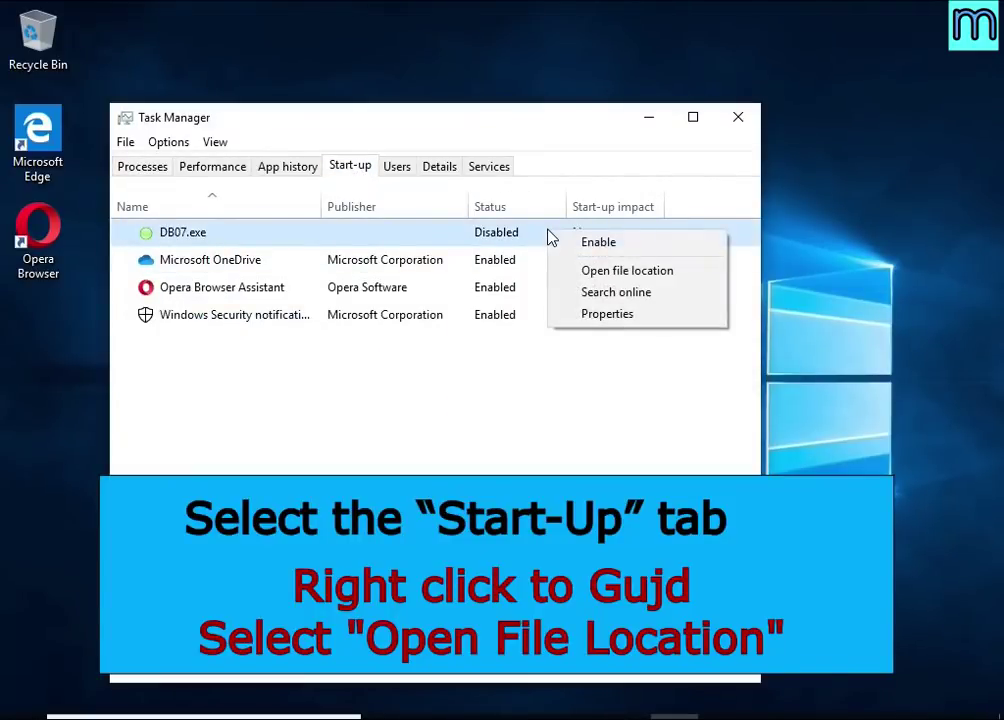
left_click(694, 275)
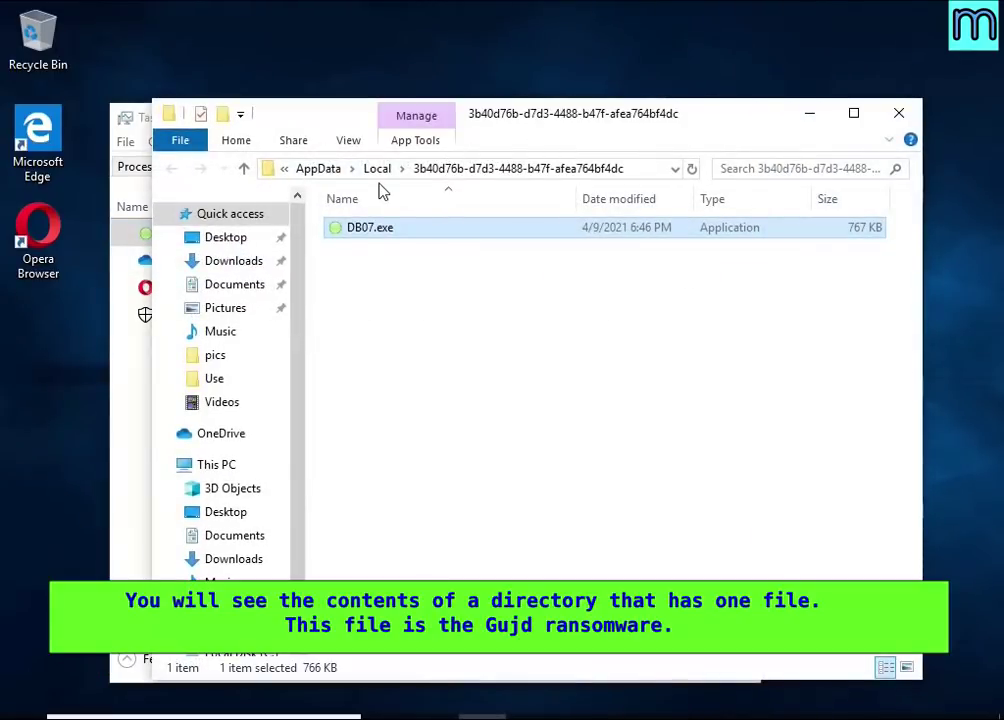
left_click(126, 418)
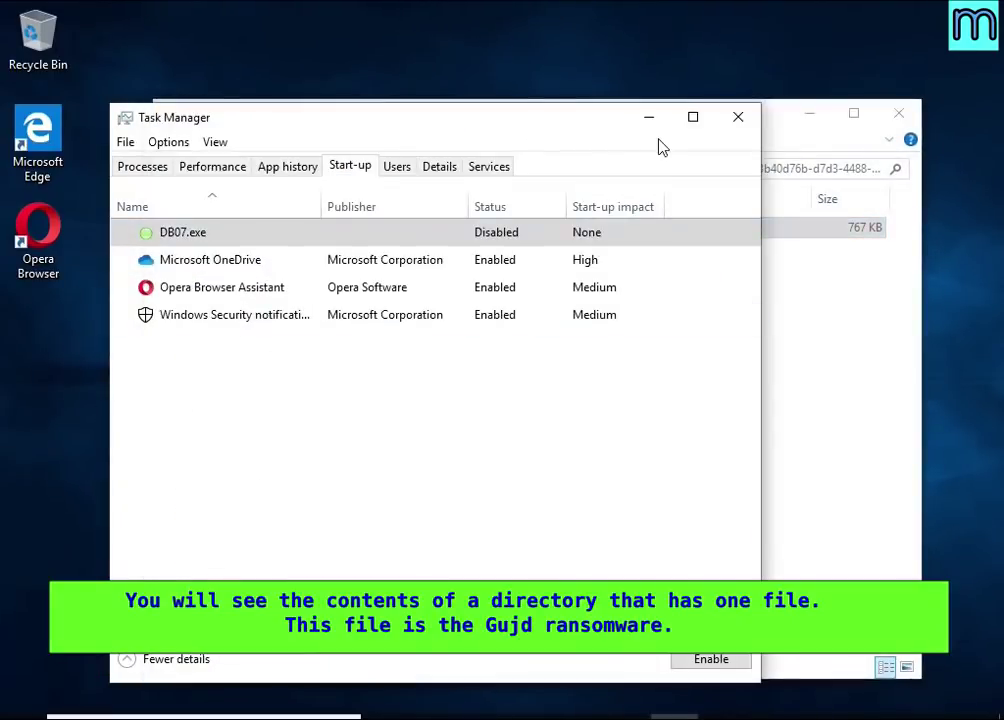
left_click(733, 117)
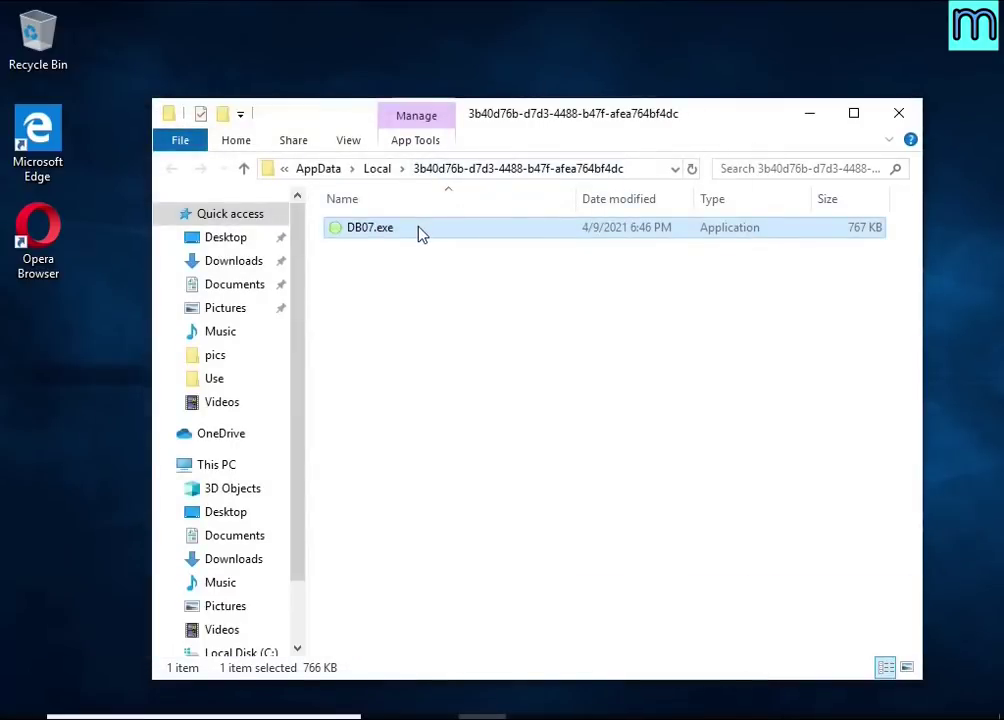
Step: Try to delete DB07.exe from its folder, retry the deletion and cancel it
right_click(421, 231)
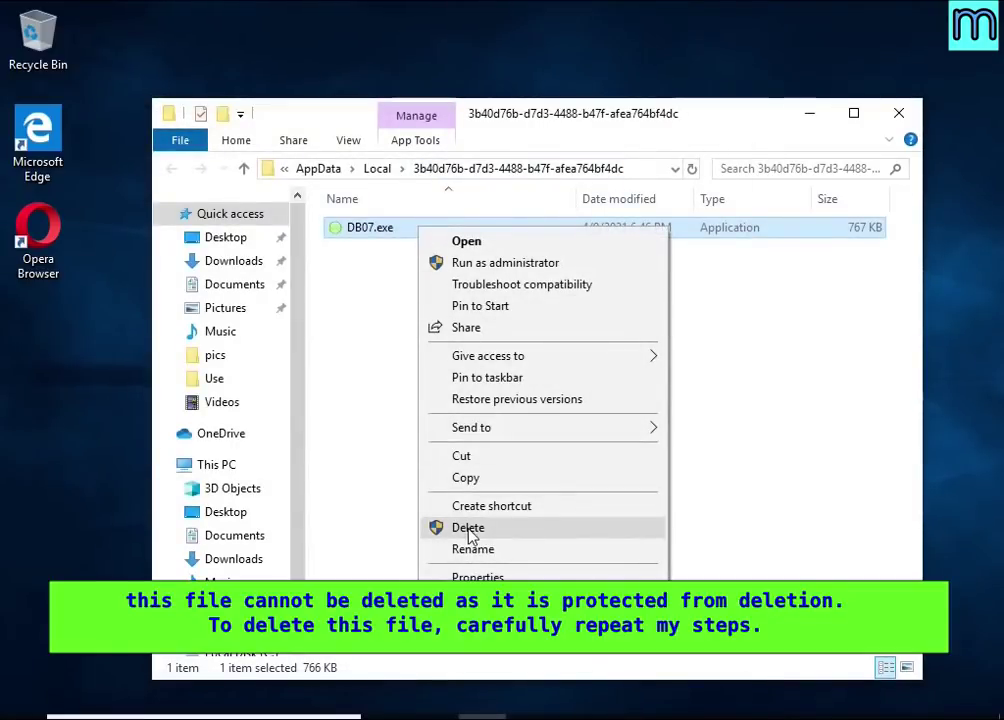
left_click(468, 528)
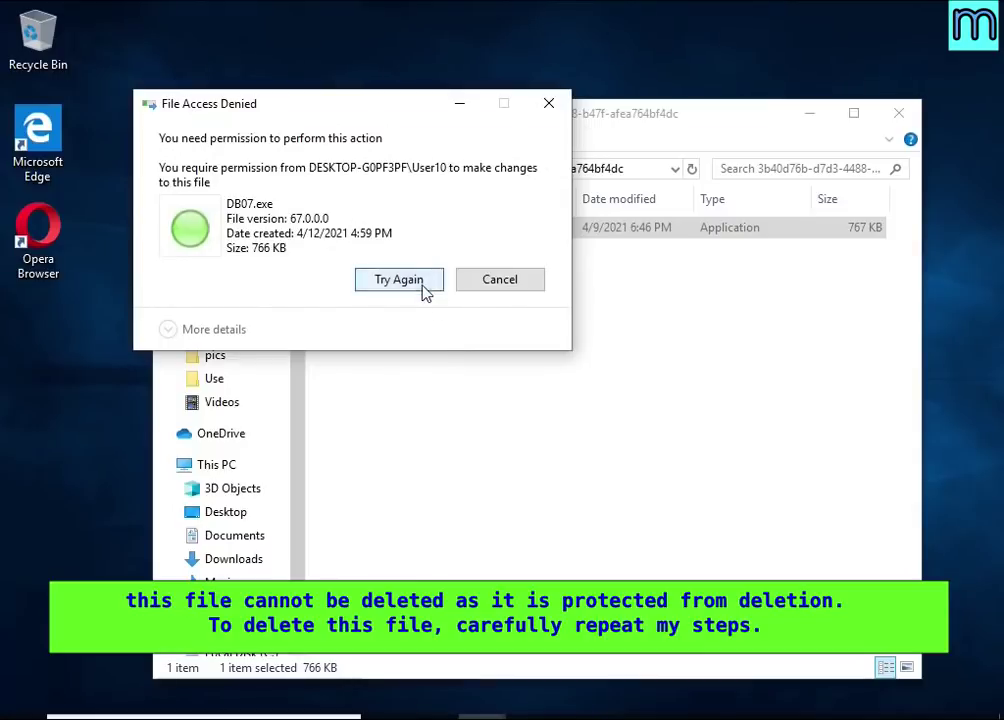
left_click(423, 283)
left_click(405, 283)
left_click(496, 283)
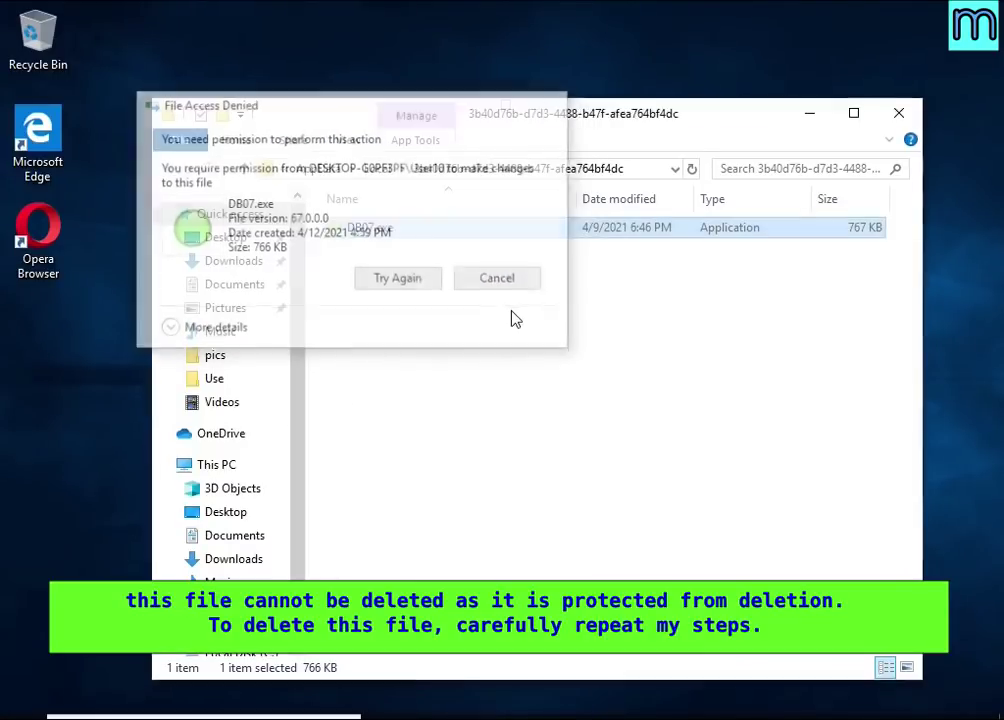
Step: In the advanced security settings of DB07.exe, convert inherited permissions into explicit ones, remove the Deny entry for Everyone and accept the changes
right_click(414, 240)
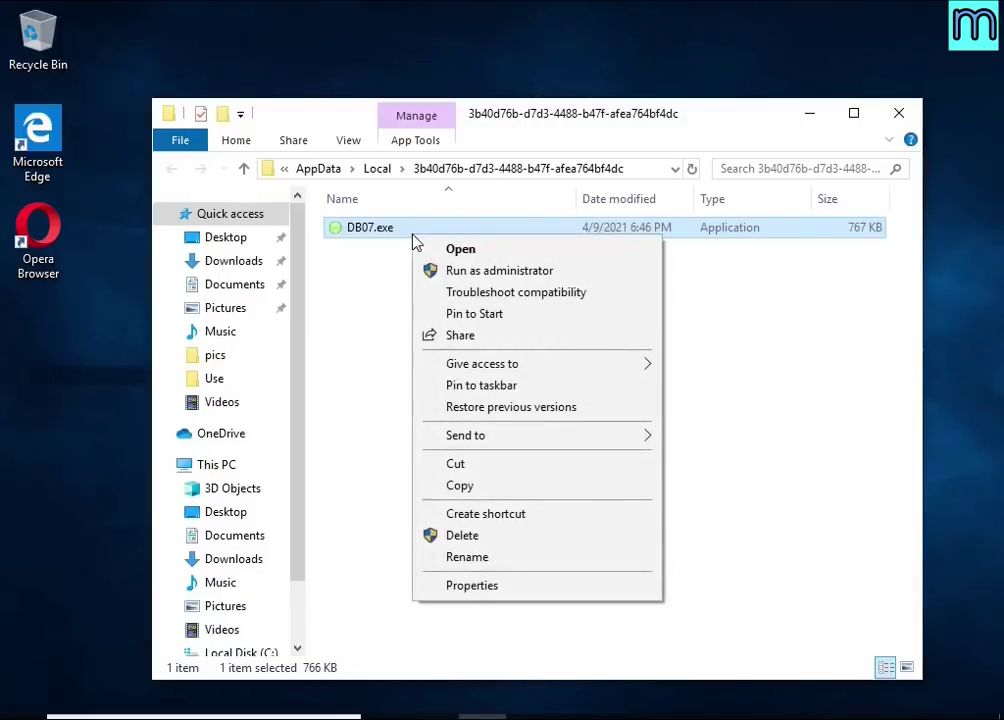
left_click(563, 586)
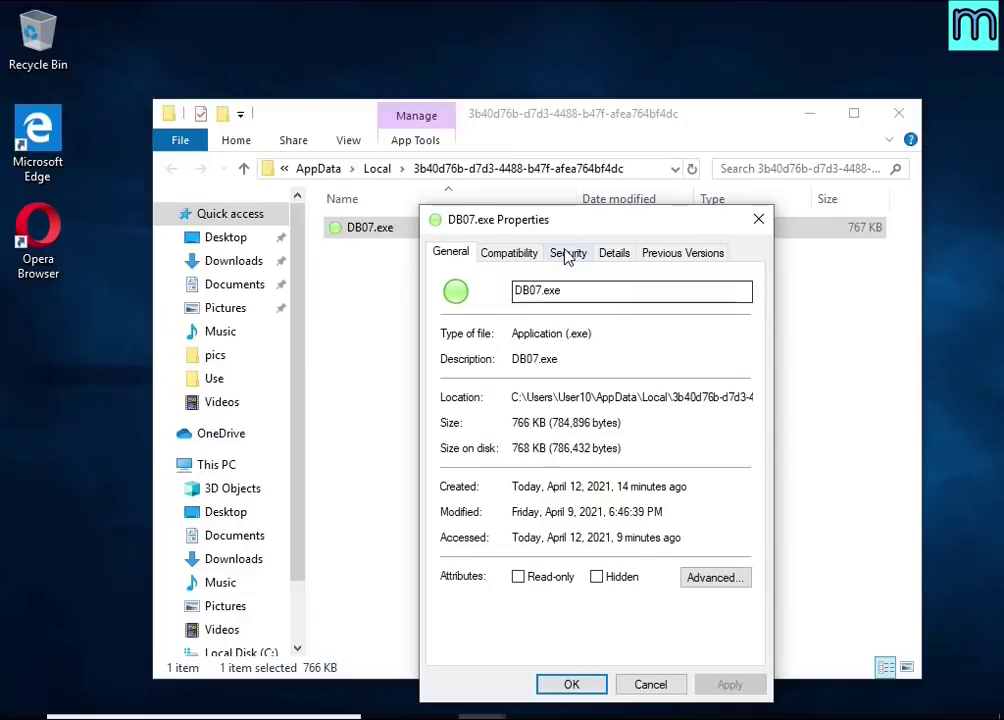
left_click(567, 254)
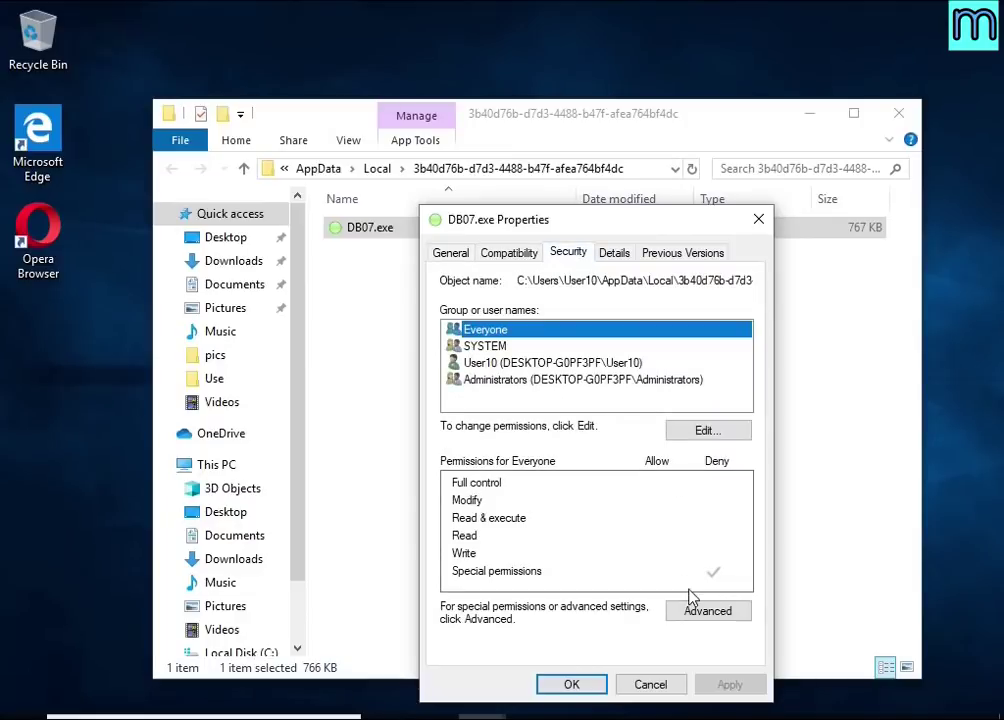
left_click(719, 611)
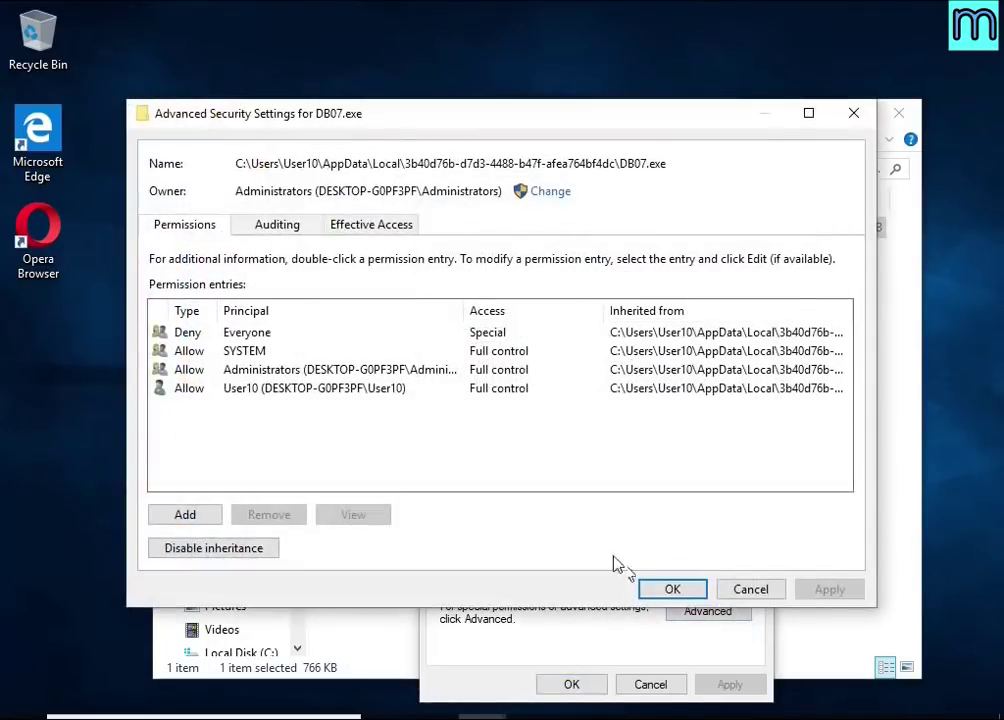
left_click(262, 550)
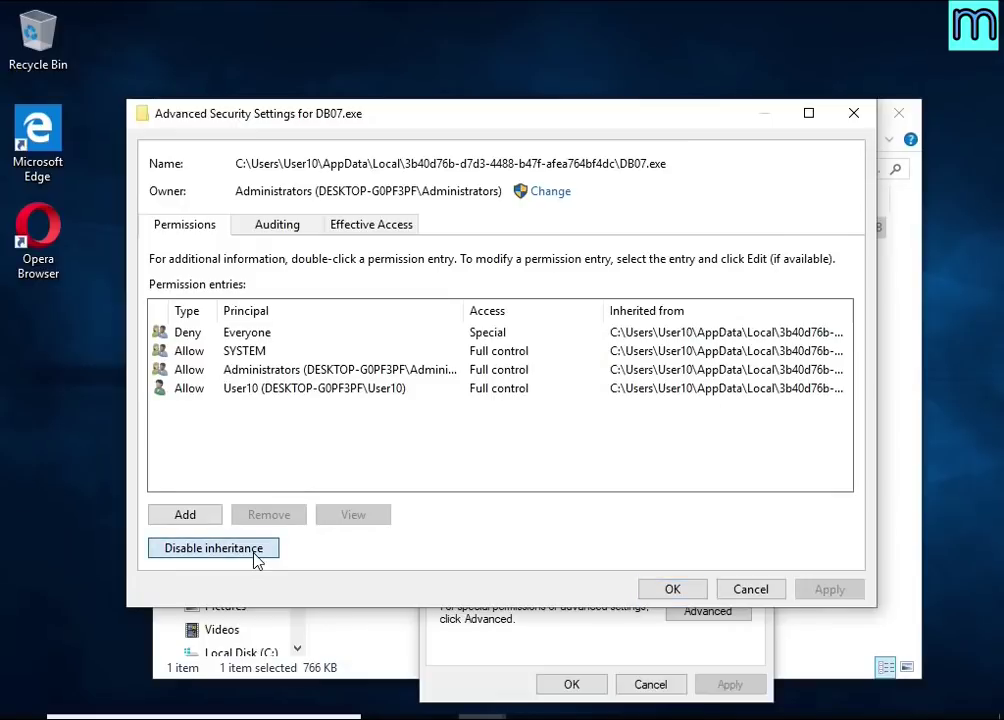
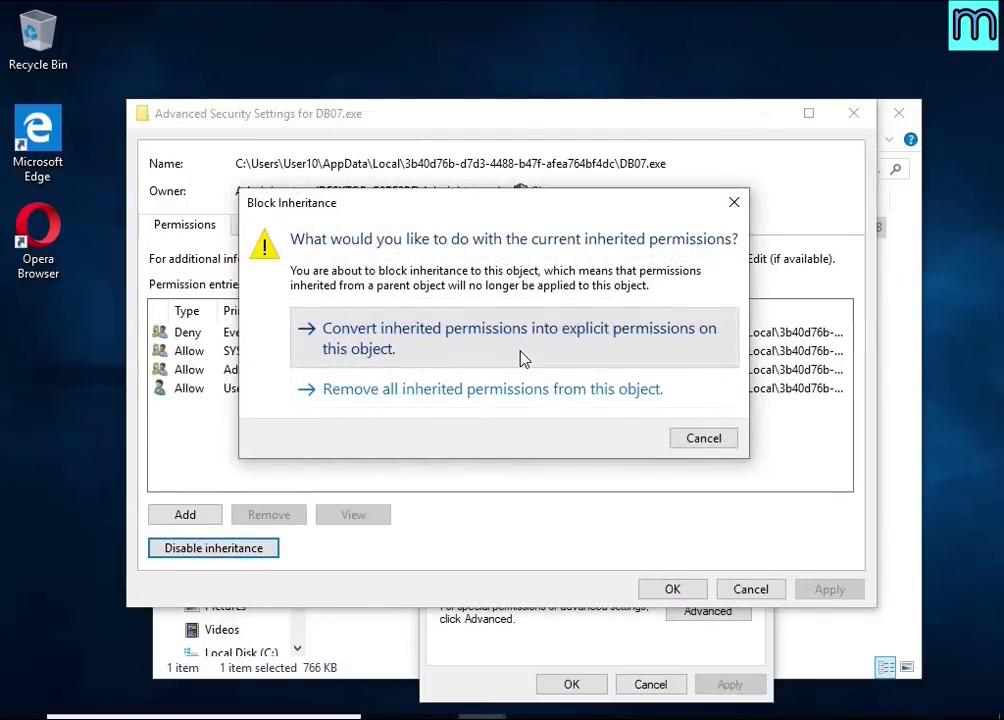
left_click(520, 358)
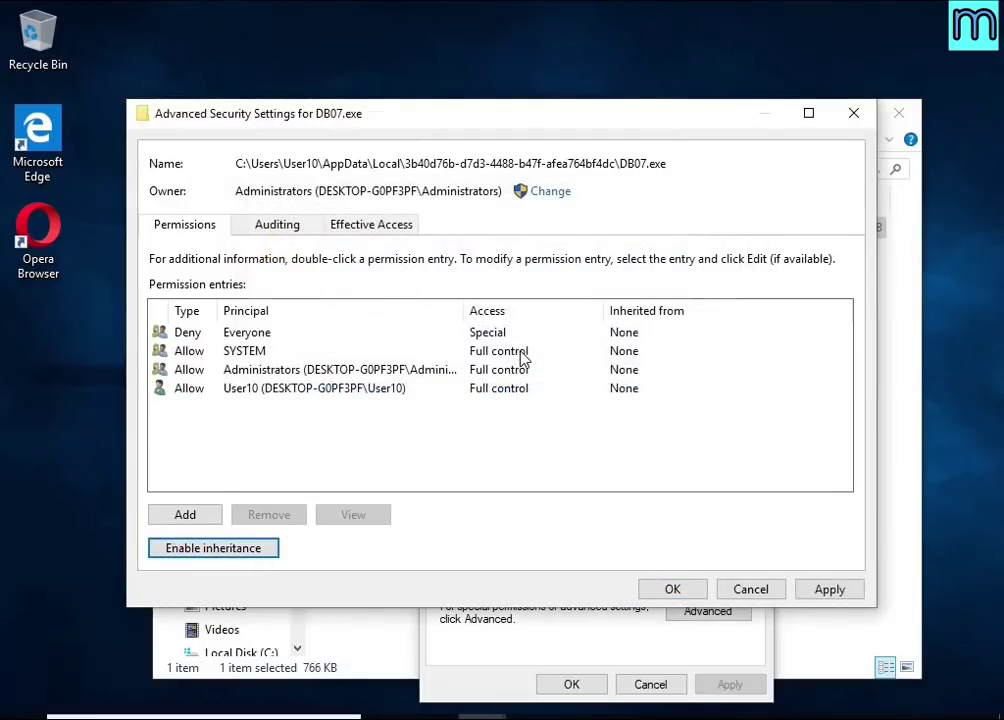
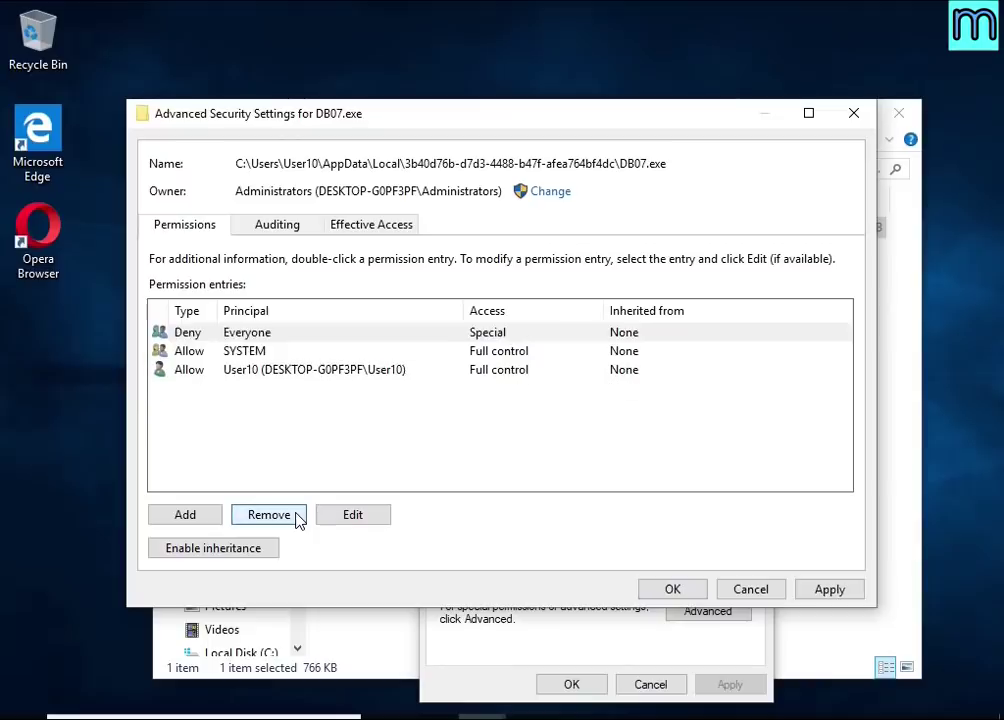
left_click(673, 590)
left_click(585, 689)
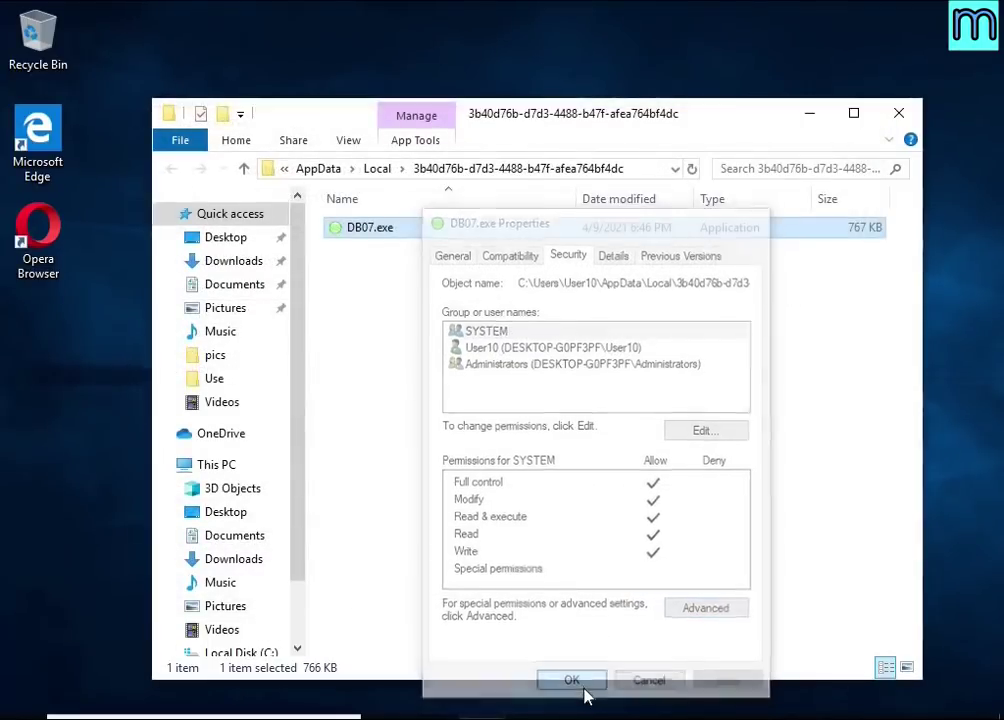
Step: Delete DB07.exe from its AppData\Local subfolder and close the folder window
right_click(383, 231)
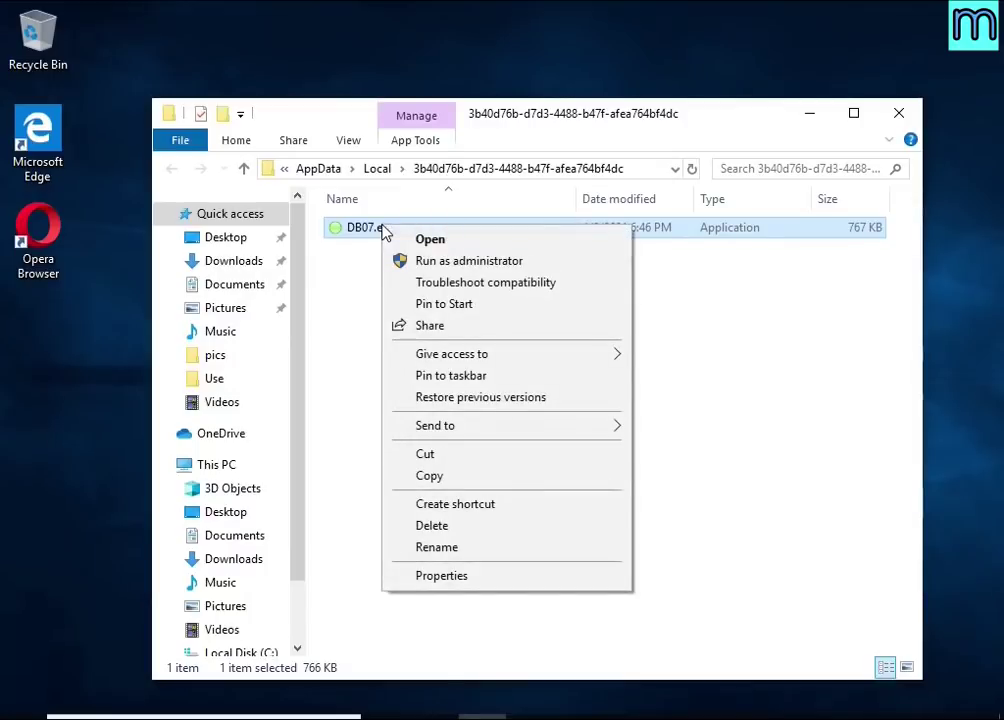
left_click(483, 527)
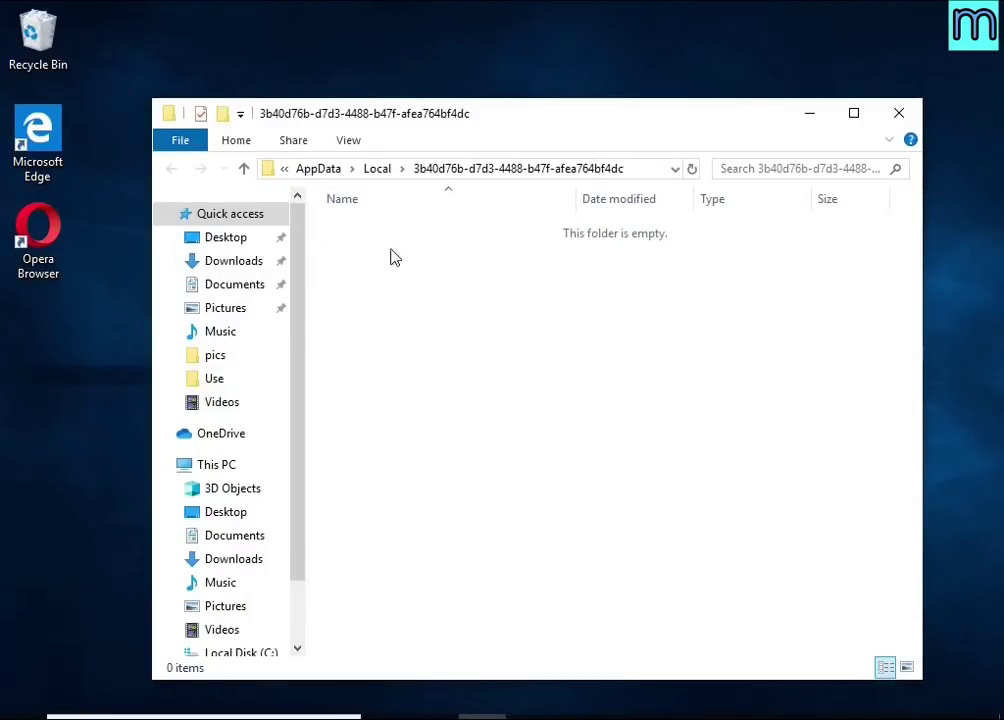
left_click(899, 113)
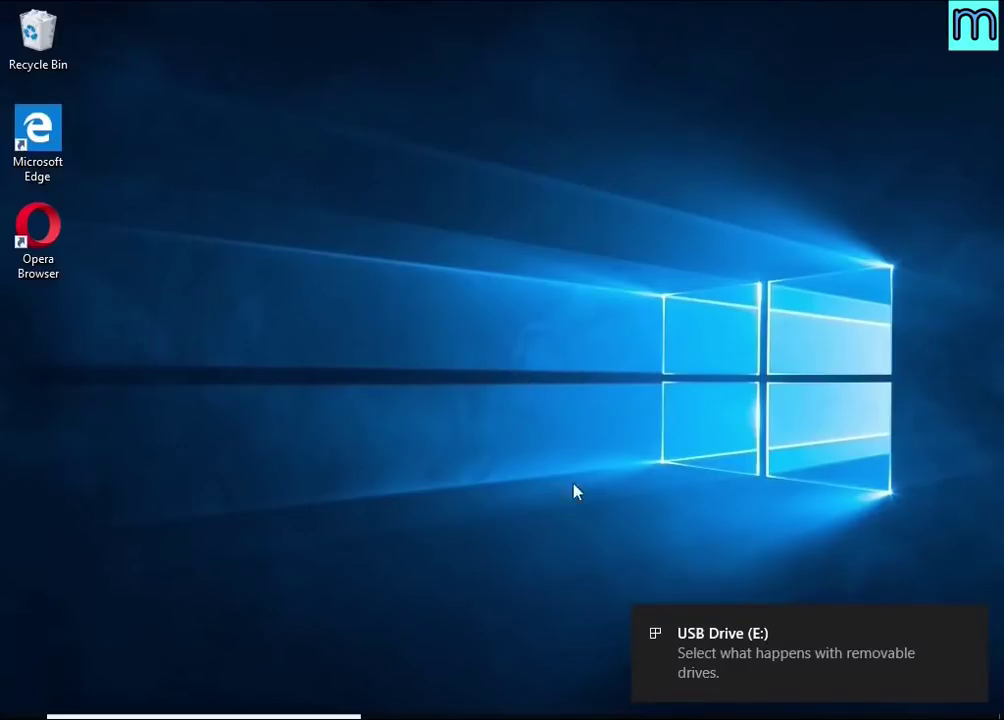
Step: Open USB Drive (E:) in File Explorer, run decrypt_STOPDjvu.exe and allow it to make changes to the device
left_click(745, 660)
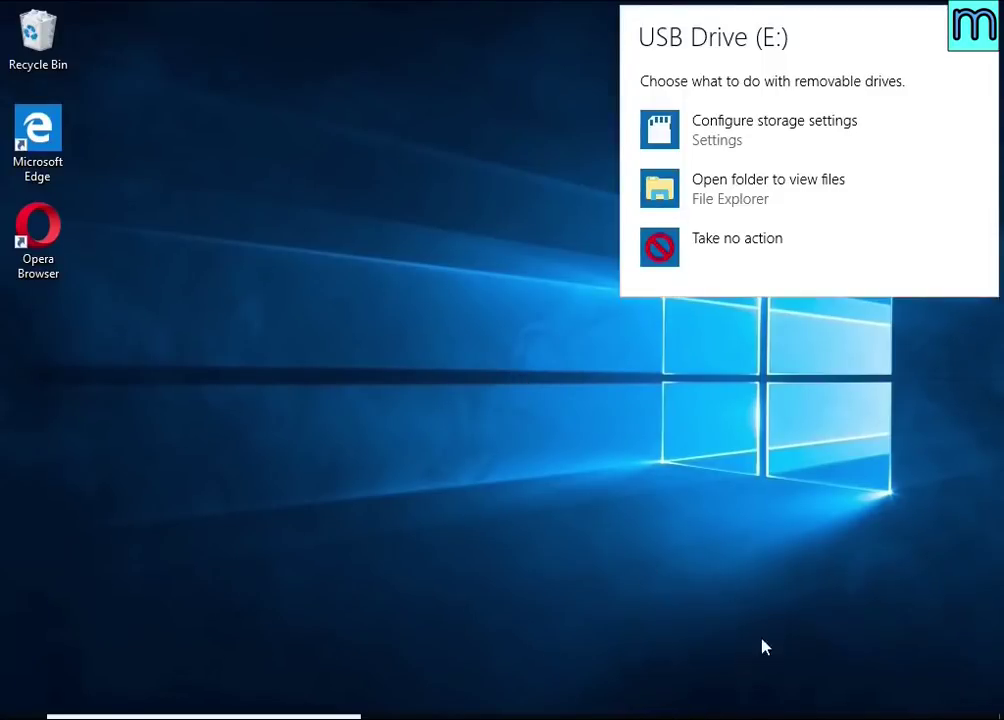
left_click(750, 190)
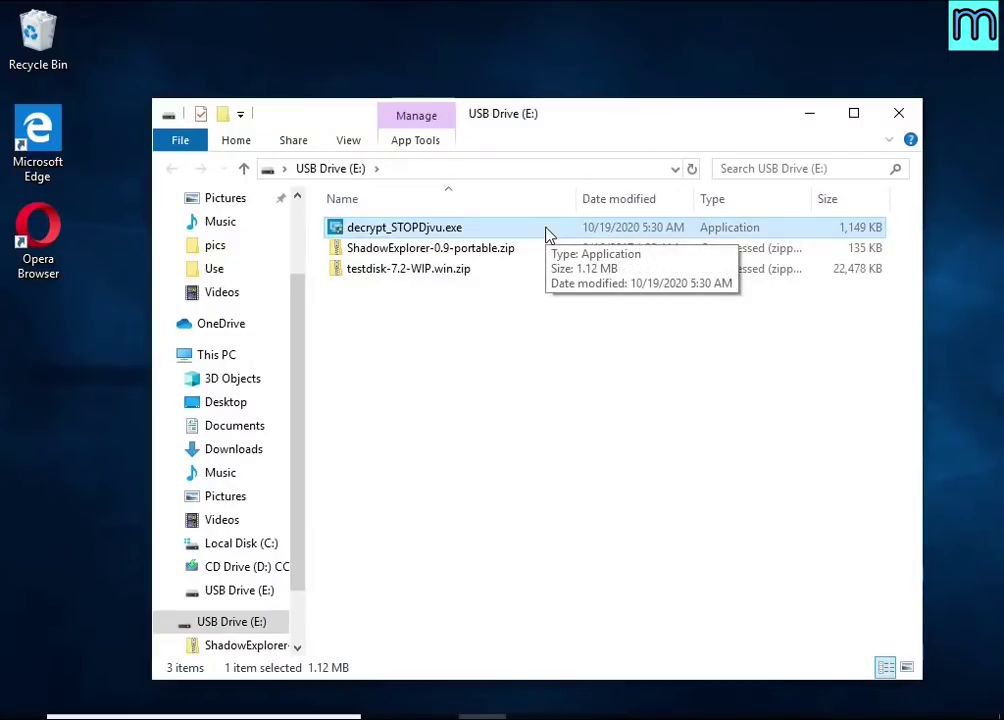
double_click(548, 230)
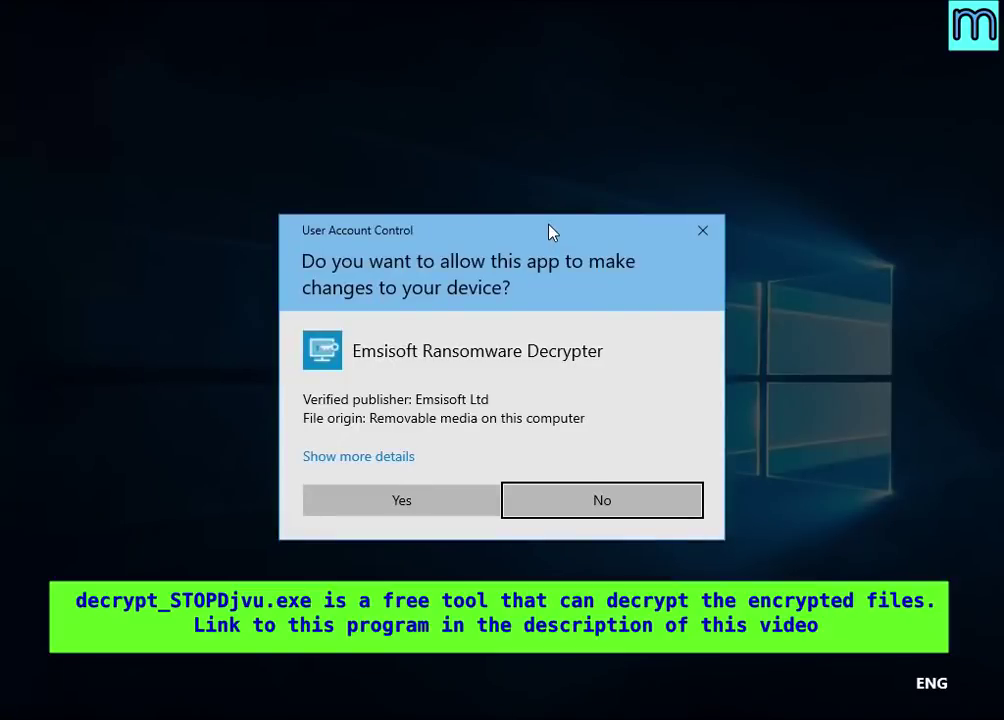
left_click(403, 495)
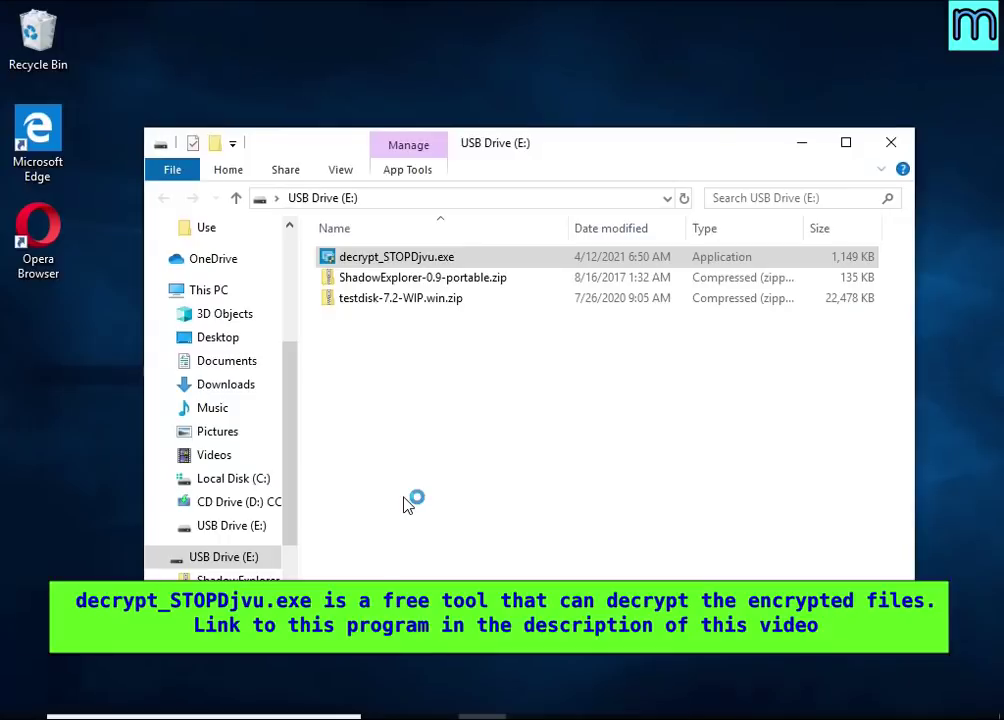
Step: Accept the decryptor's disclaimer and let it disable the active ransomware component
left_click(298, 248)
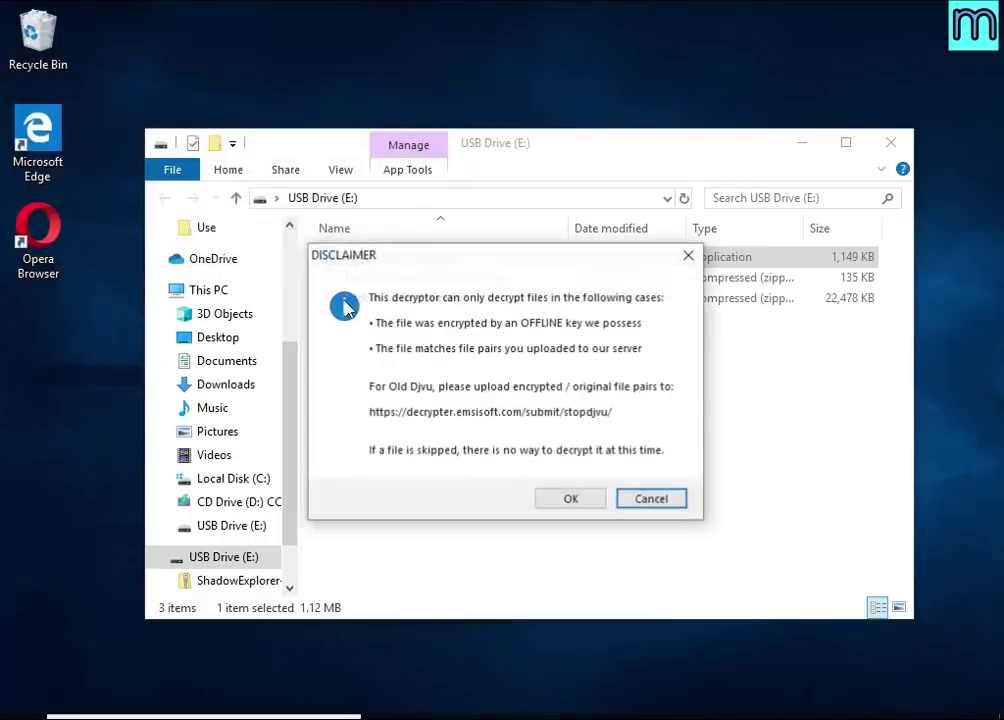
left_click(544, 505)
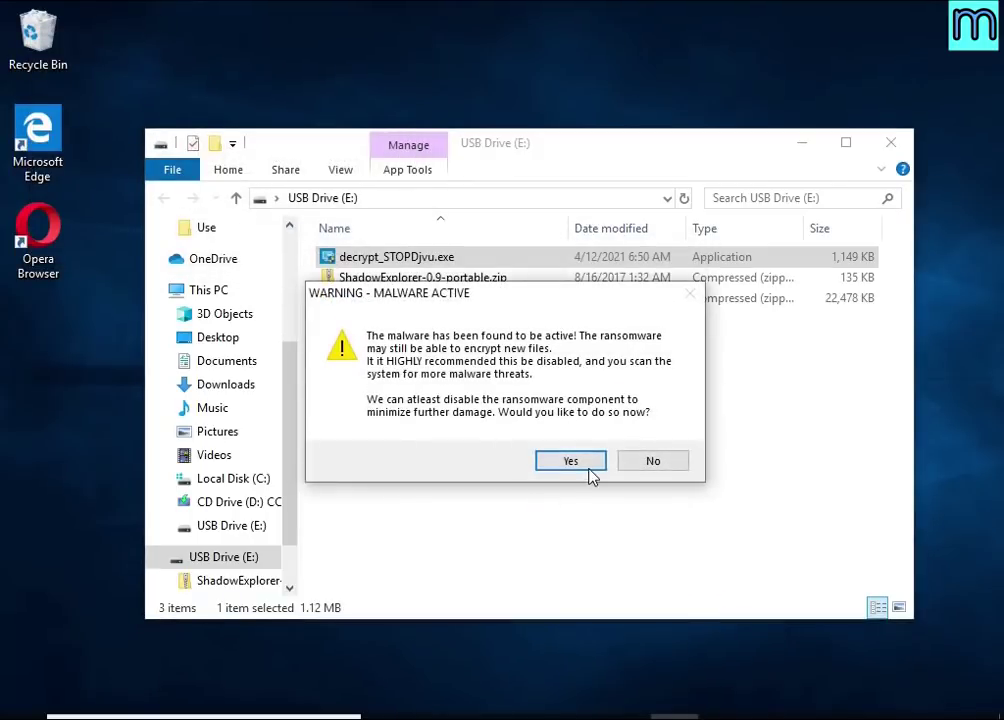
left_click(572, 462)
left_click(643, 456)
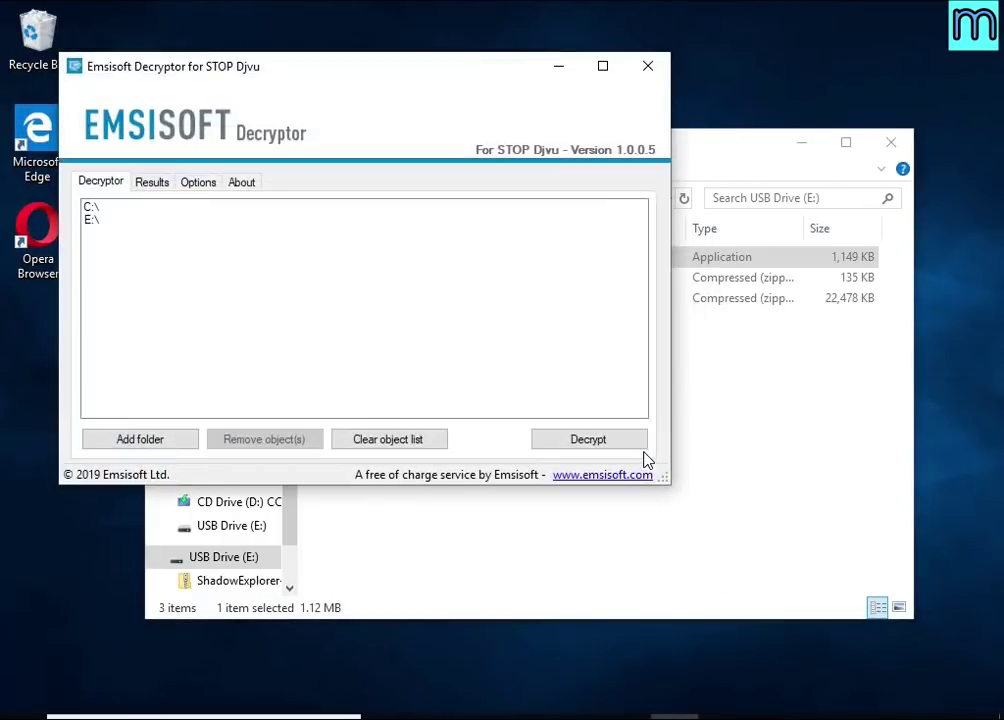
Step: Remove the C:\ and E:\ drives from the decryptor's object list
left_click_drag(380, 80, 580, 170)
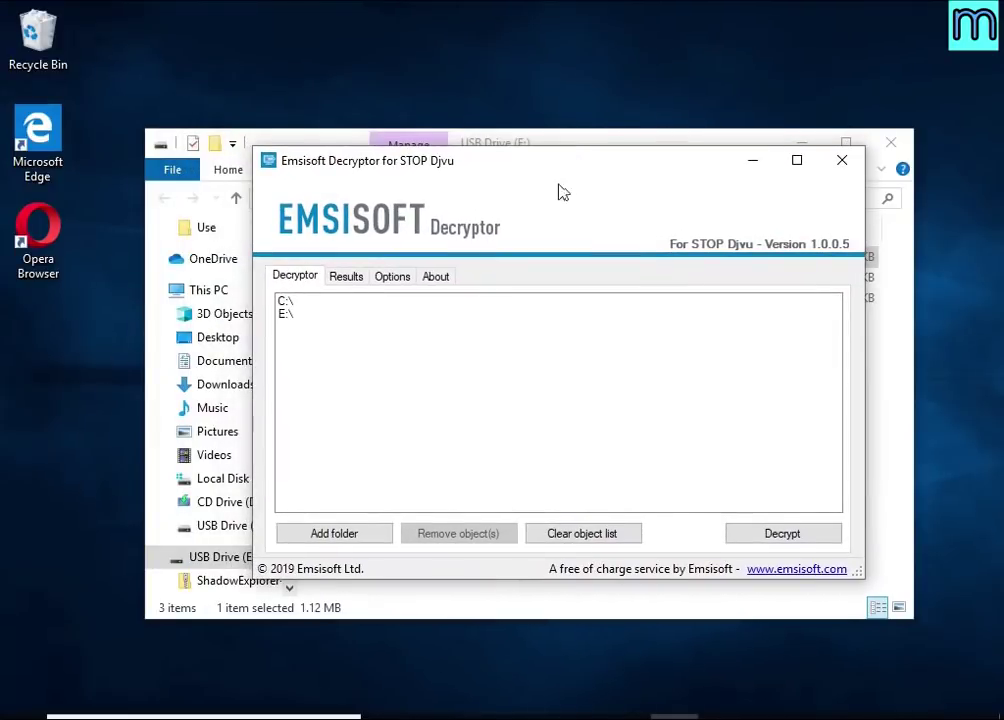
left_click(285, 302)
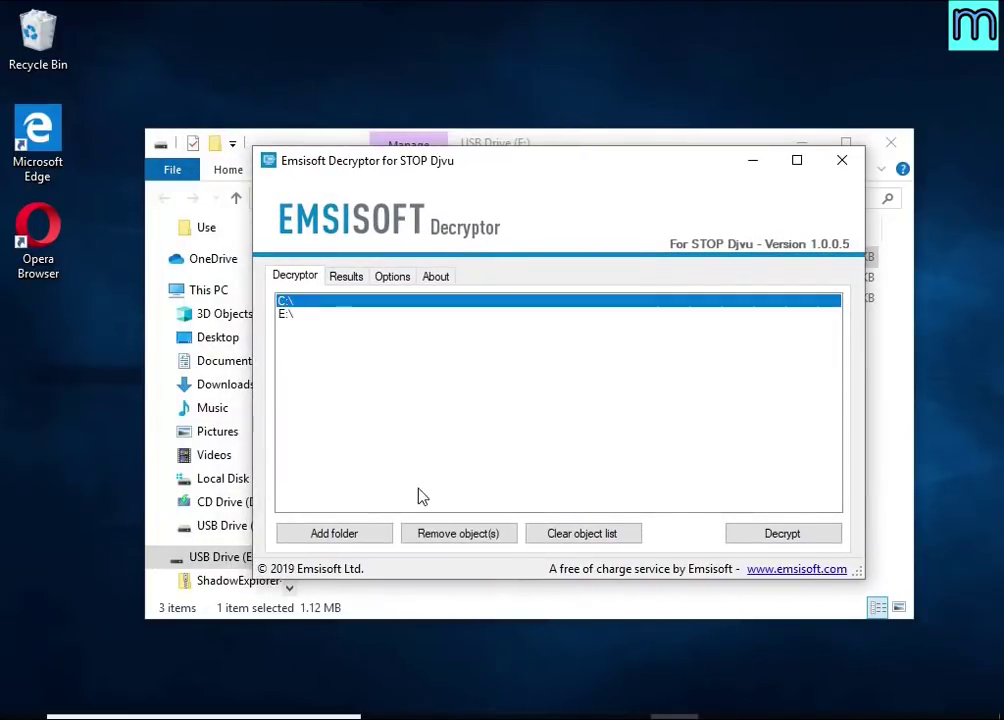
left_click(452, 533)
left_click(297, 304)
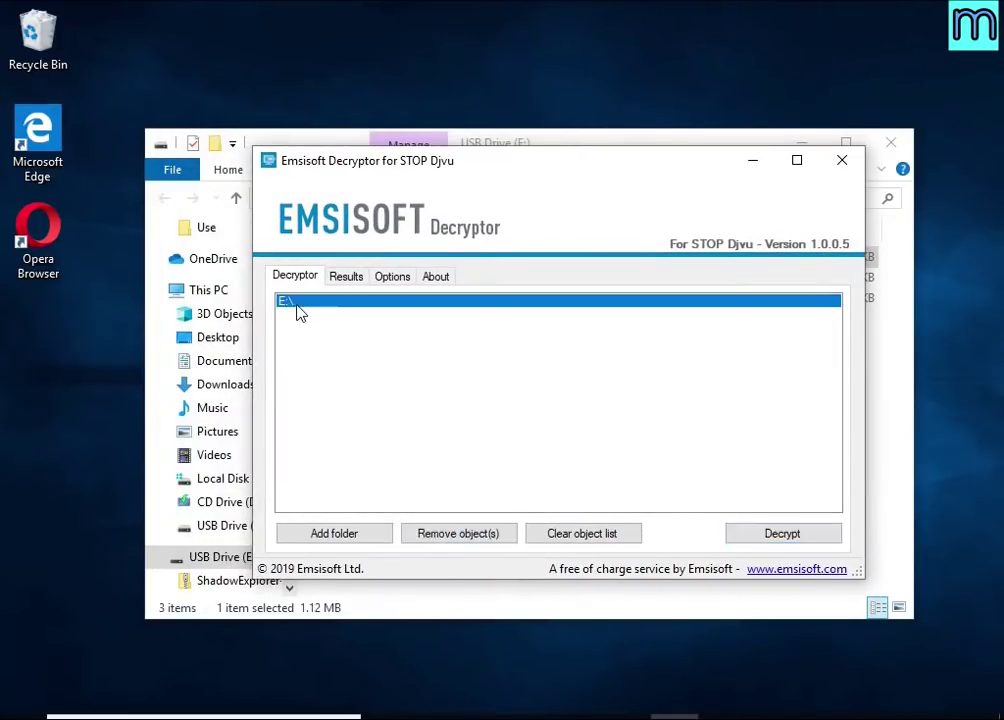
left_click(477, 535)
Step: Add the Documents and Pictures folders to the object list and start decrypting them
left_click(378, 535)
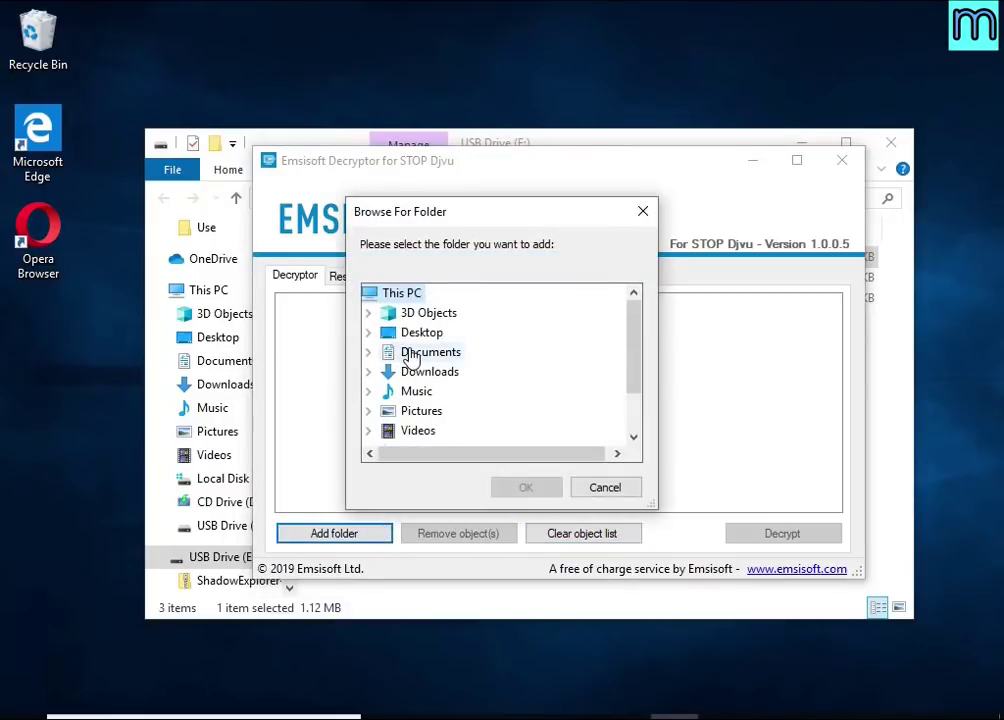
left_click(420, 352)
left_click(522, 490)
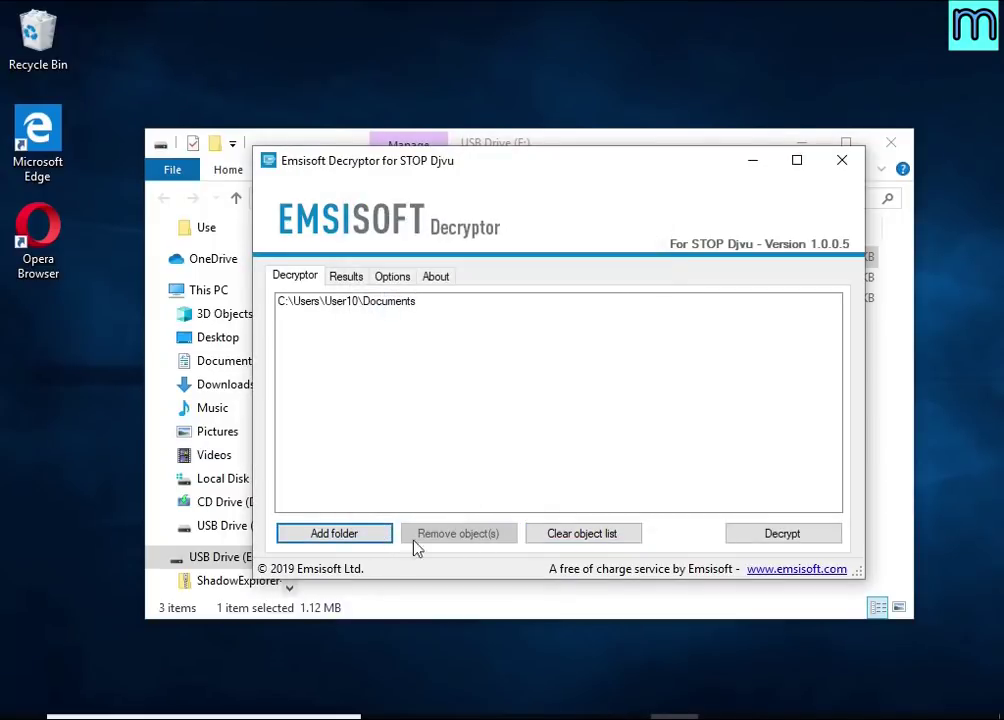
left_click(334, 533)
double_click(417, 412)
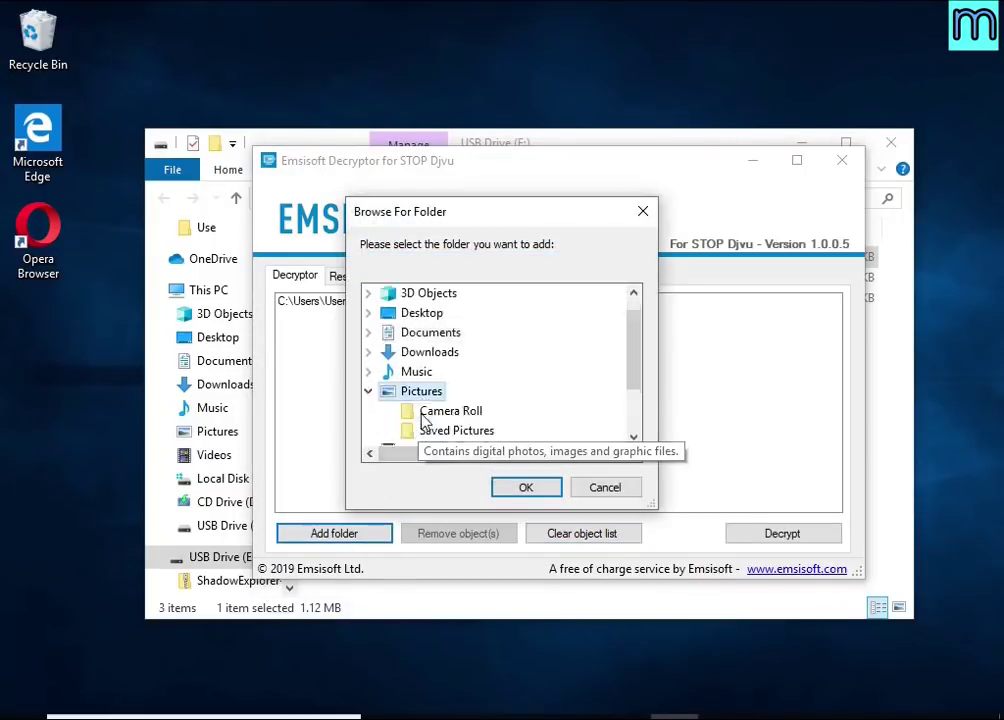
left_click(540, 489)
left_click(380, 313)
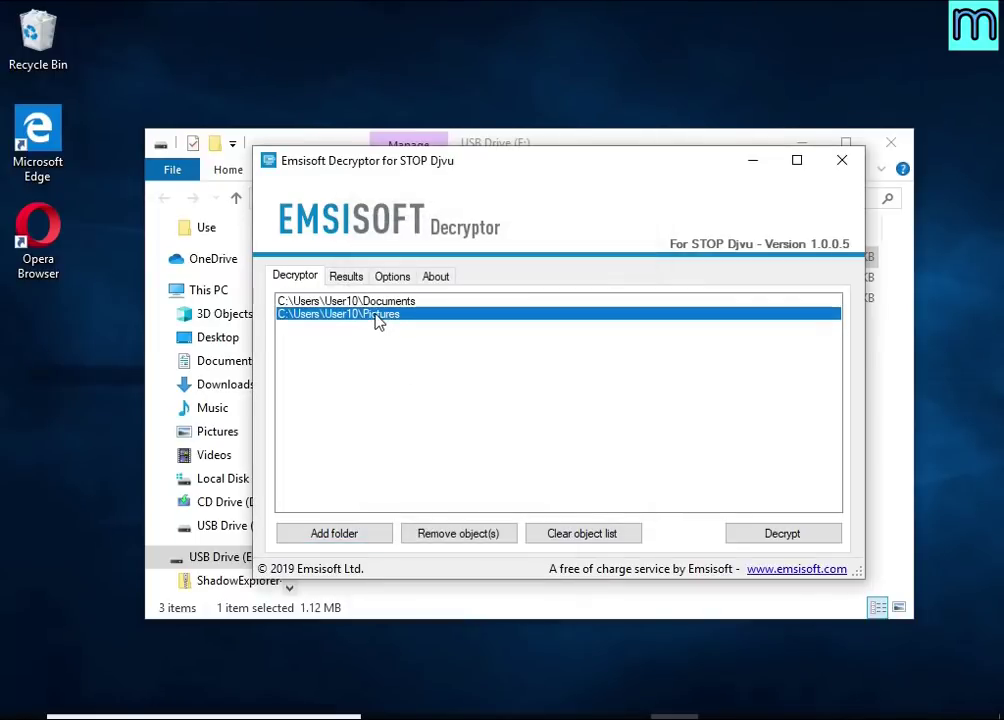
left_click(790, 533)
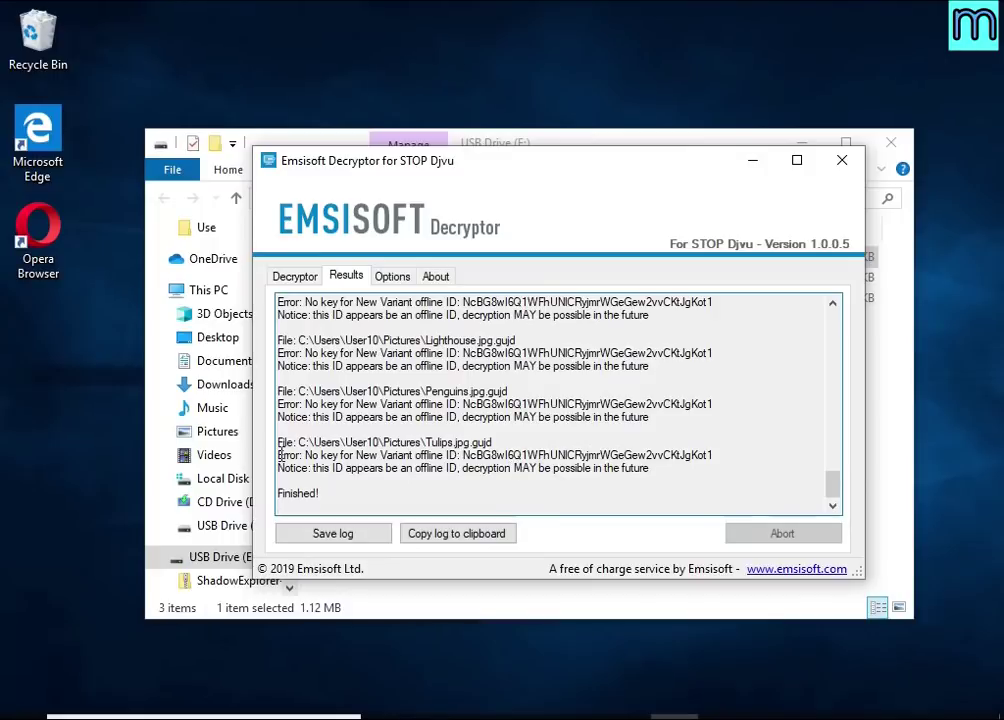
Step: Examine the error and notice lines for Tulips.jpg.gujd in the decryption results, and close the decryptor and the USB drive window
left_click_drag(305, 455, 725, 460)
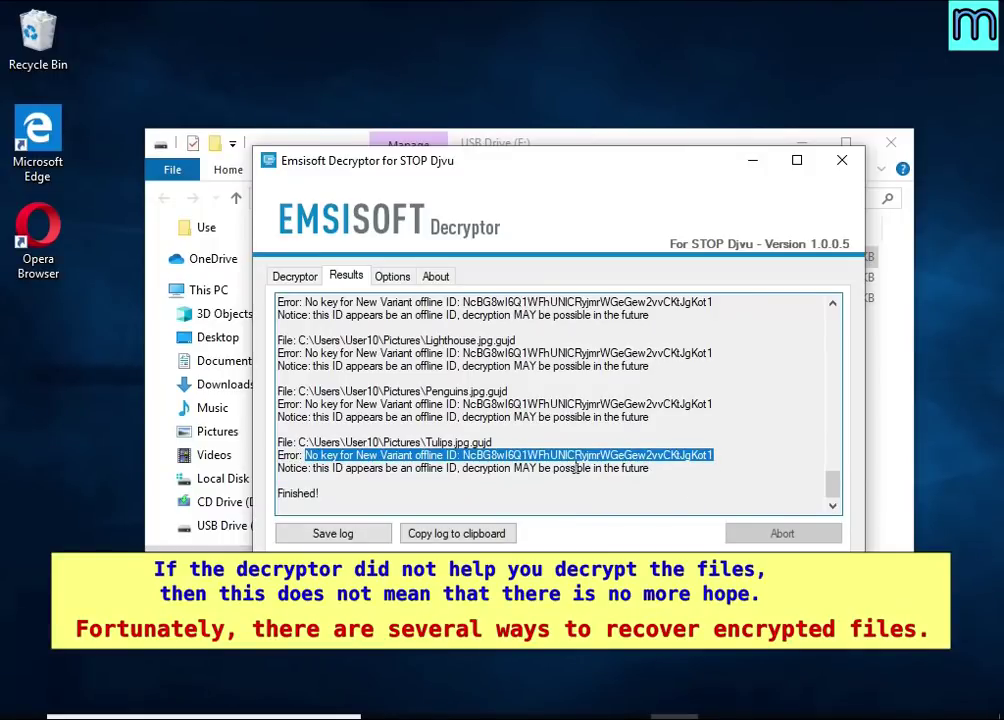
left_click(575, 462)
double_click(574, 457)
double_click(285, 468)
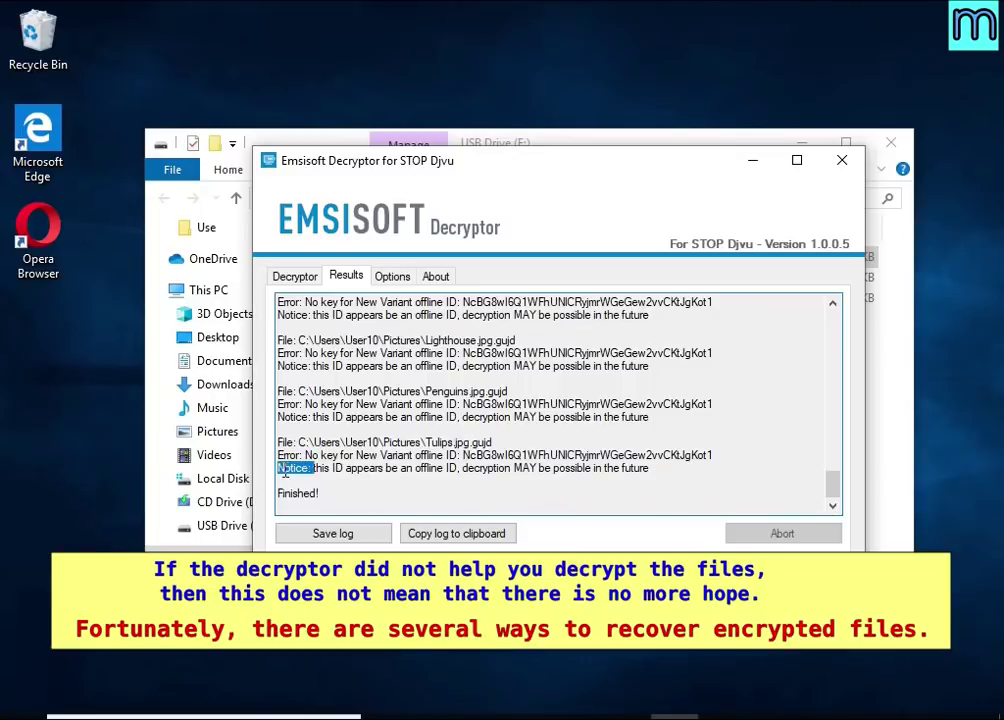
double_click(430, 468)
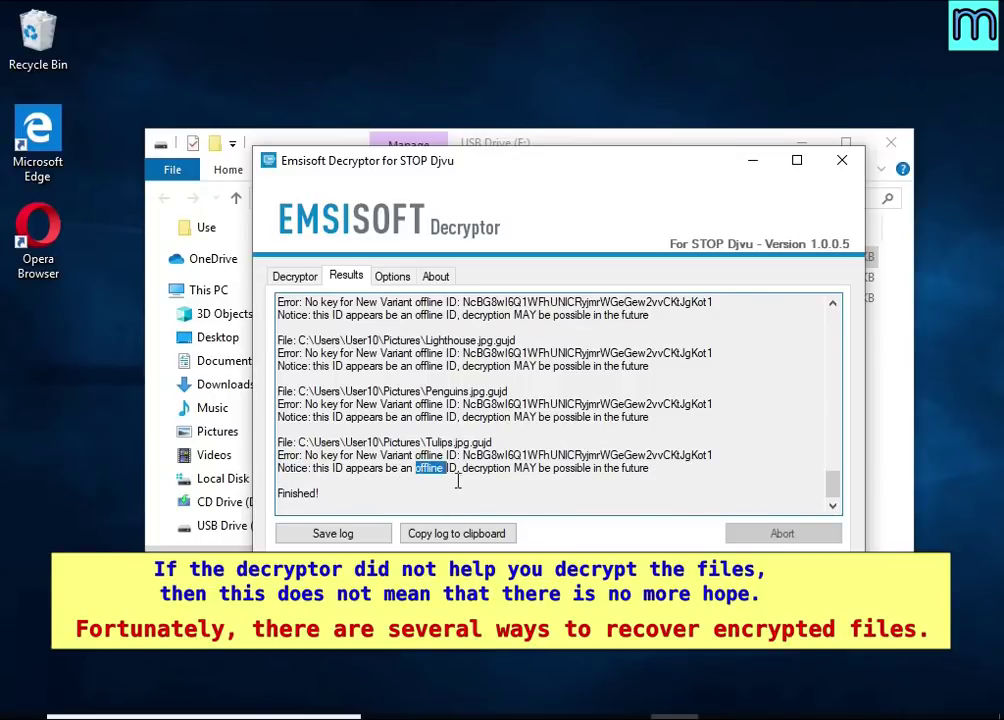
double_click(487, 468)
double_click(526, 468)
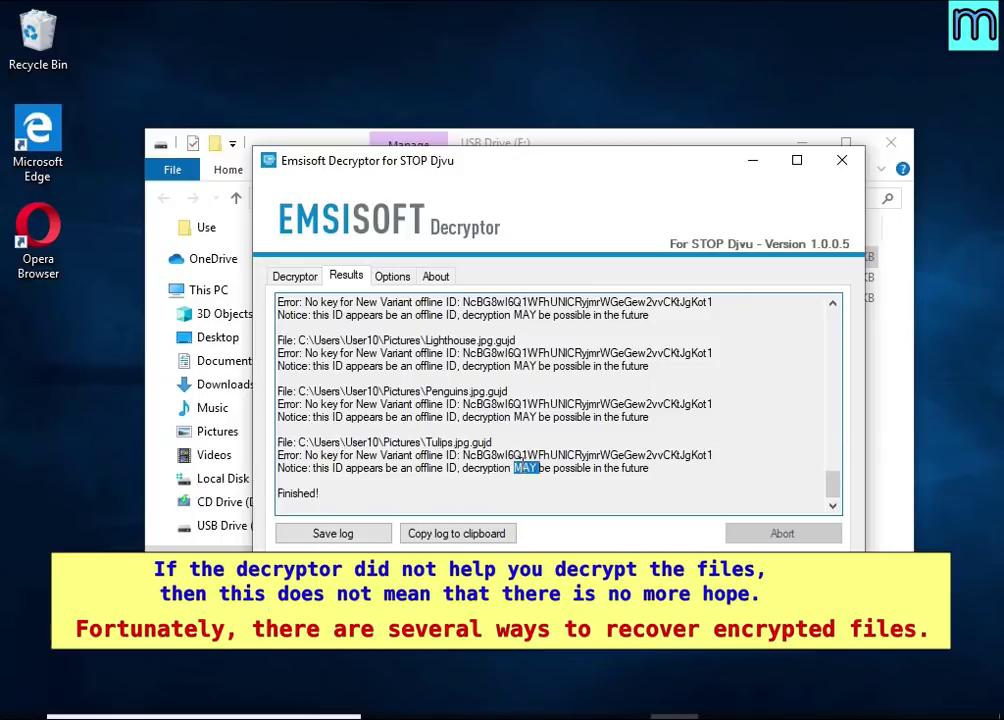
double_click(574, 468)
double_click(634, 467)
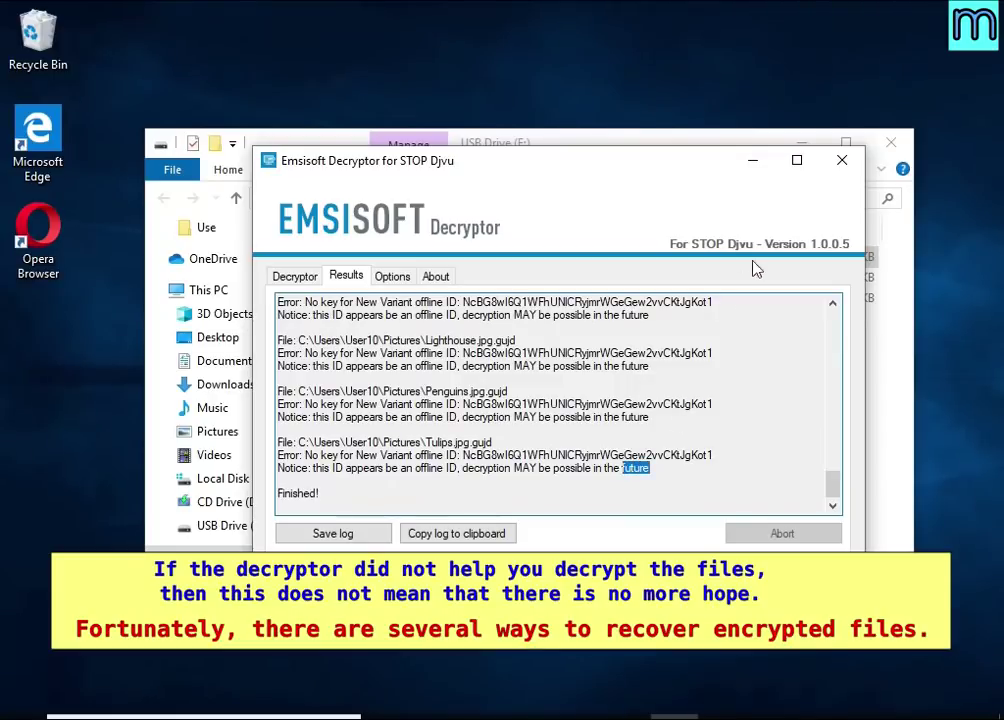
left_click(842, 160)
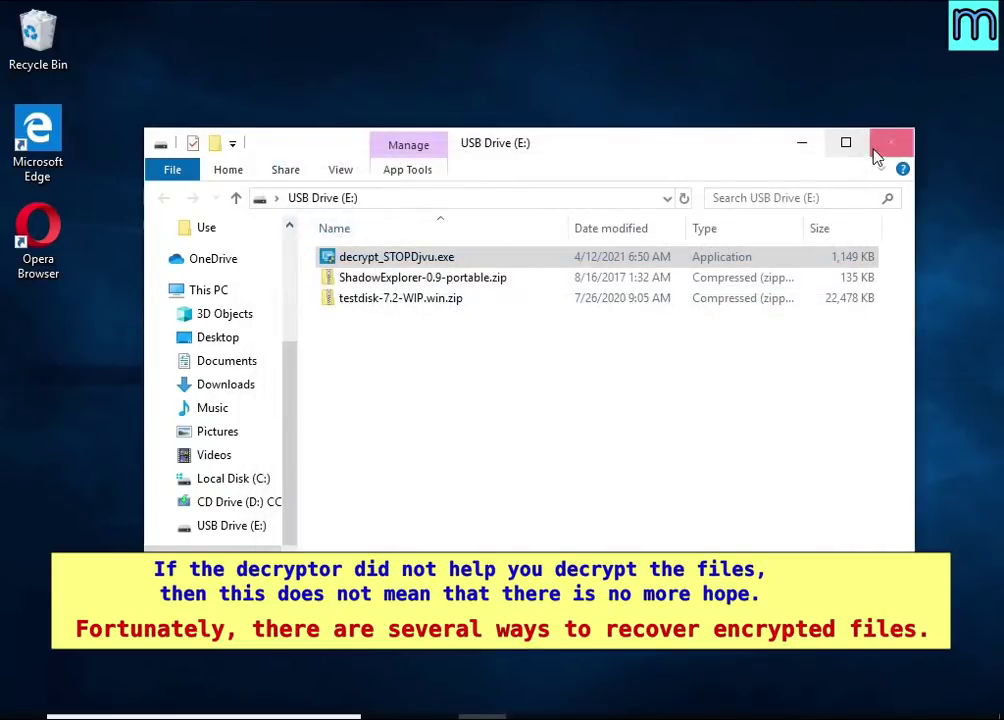
left_click(876, 153)
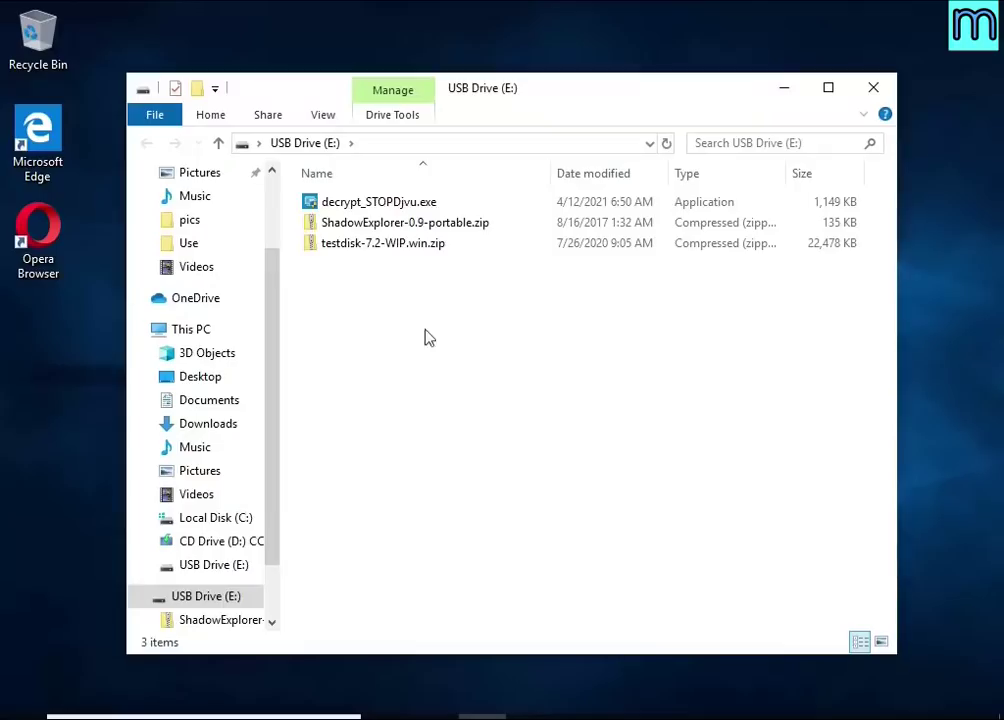
Step: Extract ShadowExplorer-0.9-portable.zip into its own folder on USB Drive (E:) and close the original drive window
left_click(432, 224)
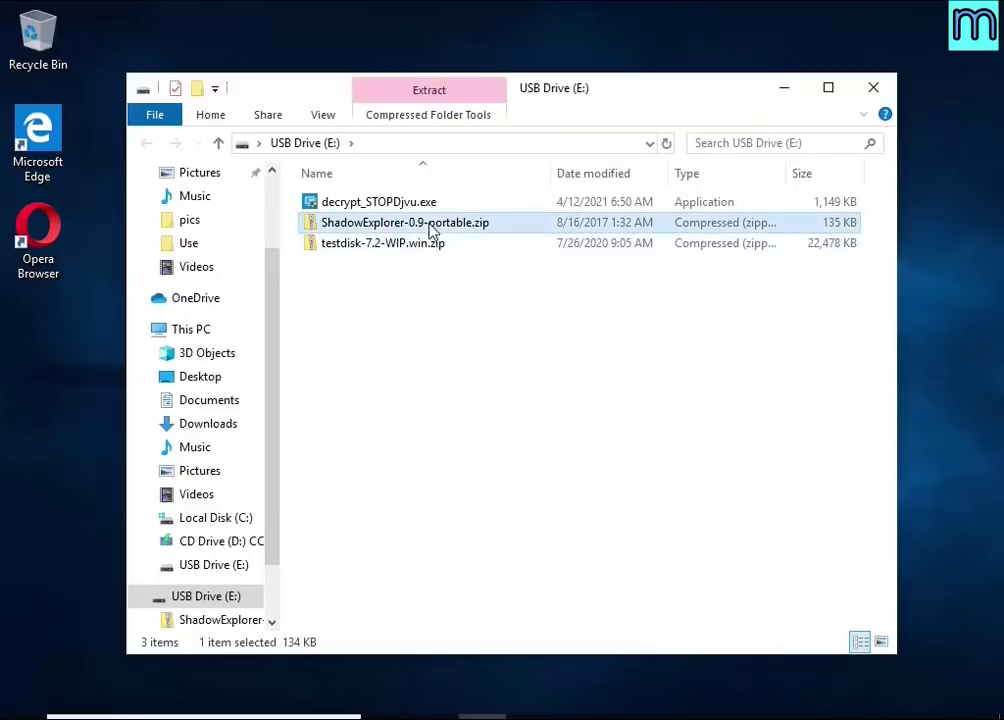
right_click(538, 229)
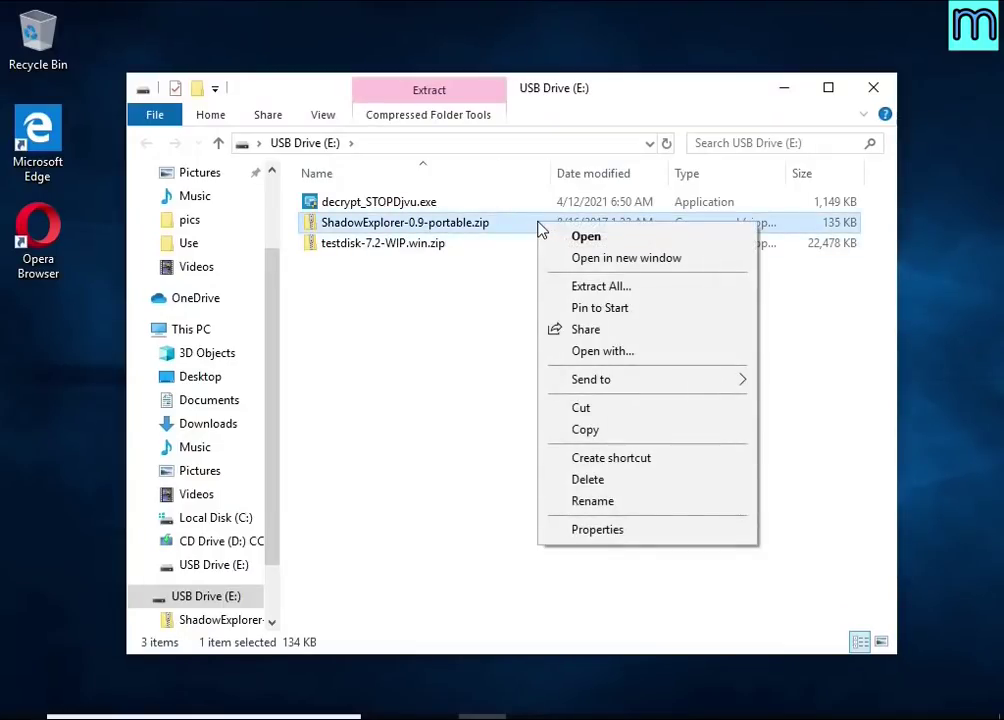
left_click(675, 292)
left_click(690, 558)
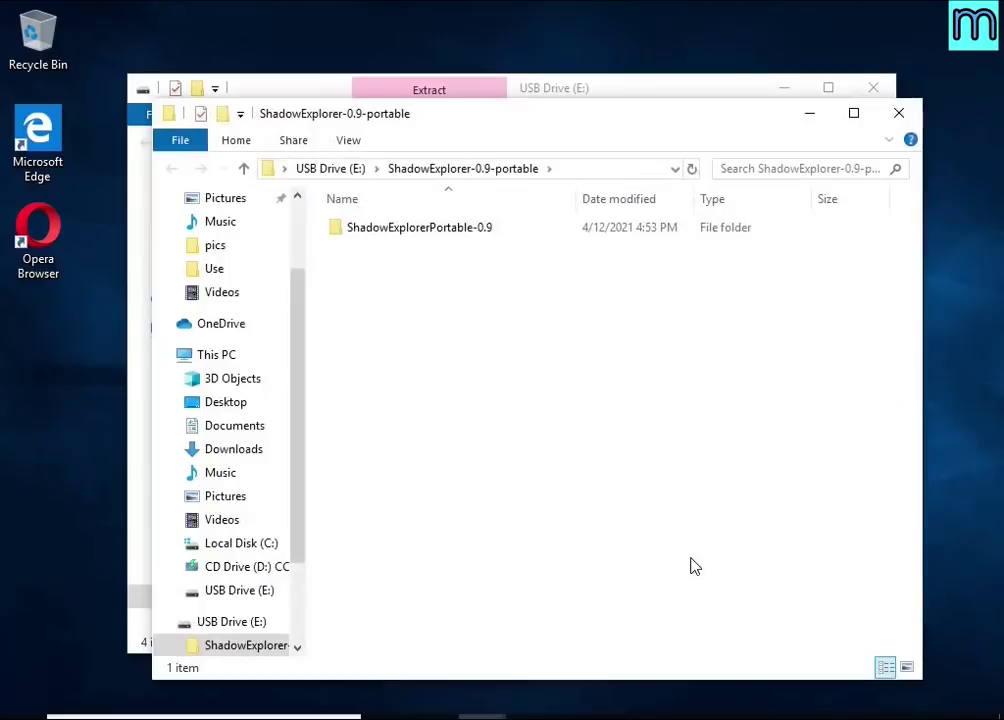
left_click(873, 88)
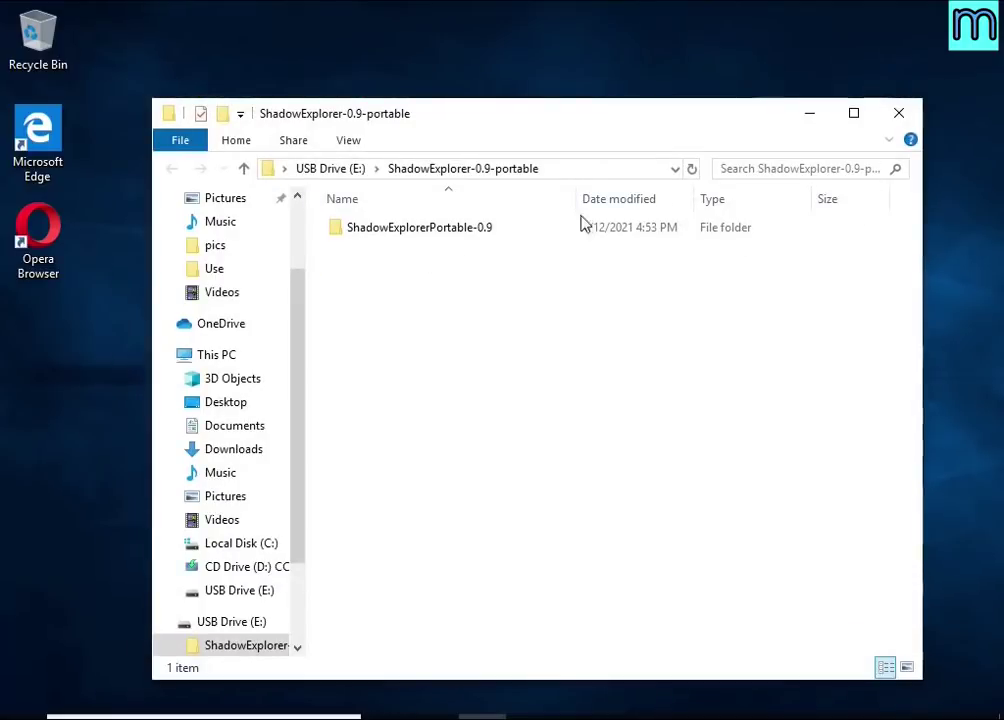
Step: Run ShadowExplorerPortable.exe from the ShadowExplorerPortable-0.9 folder and allow it to make changes to the device
double_click(529, 234)
double_click(534, 270)
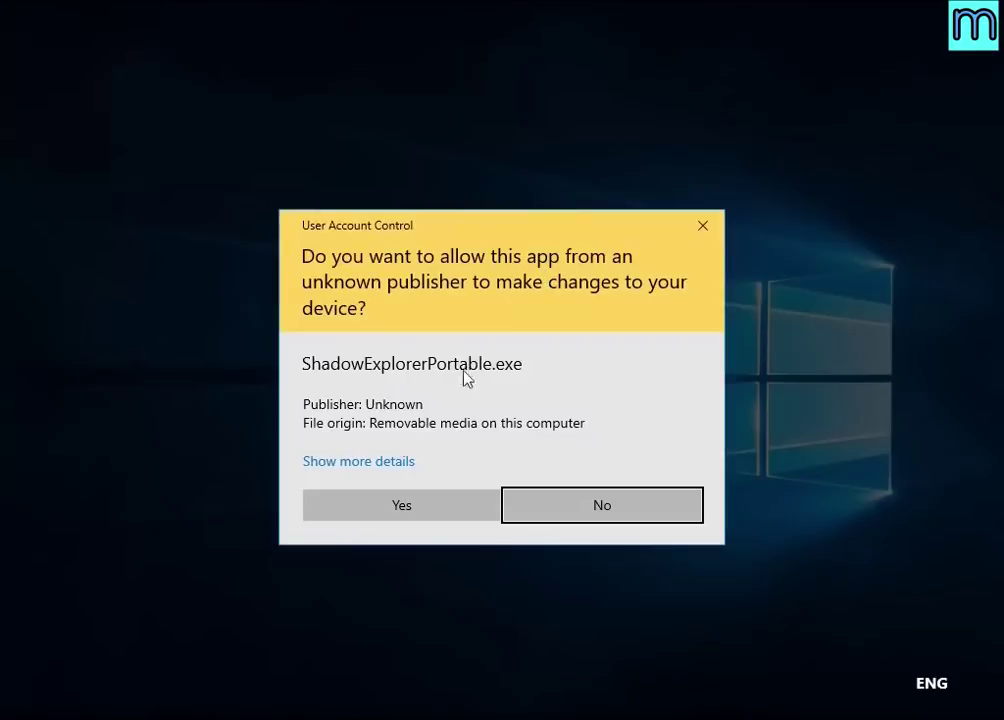
left_click(392, 515)
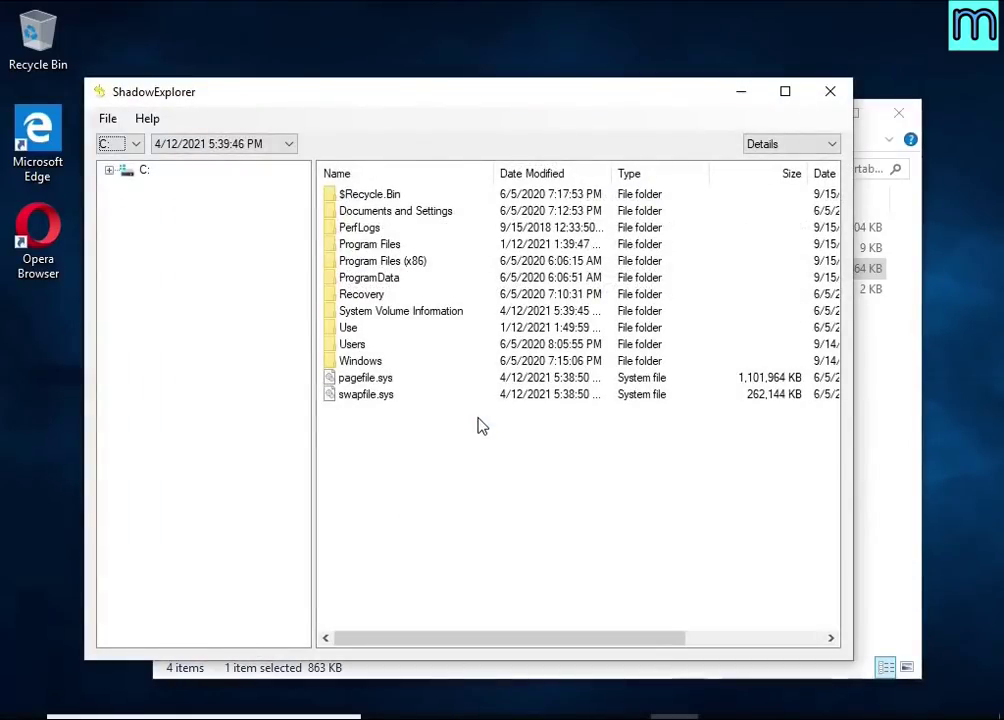
Step: In ShadowExplorer, choose the 4/12/2021 5:40:04 PM shadow copy of drive C: and open Users\User10\Documents
left_click(137, 145)
left_click(128, 161)
left_click(190, 147)
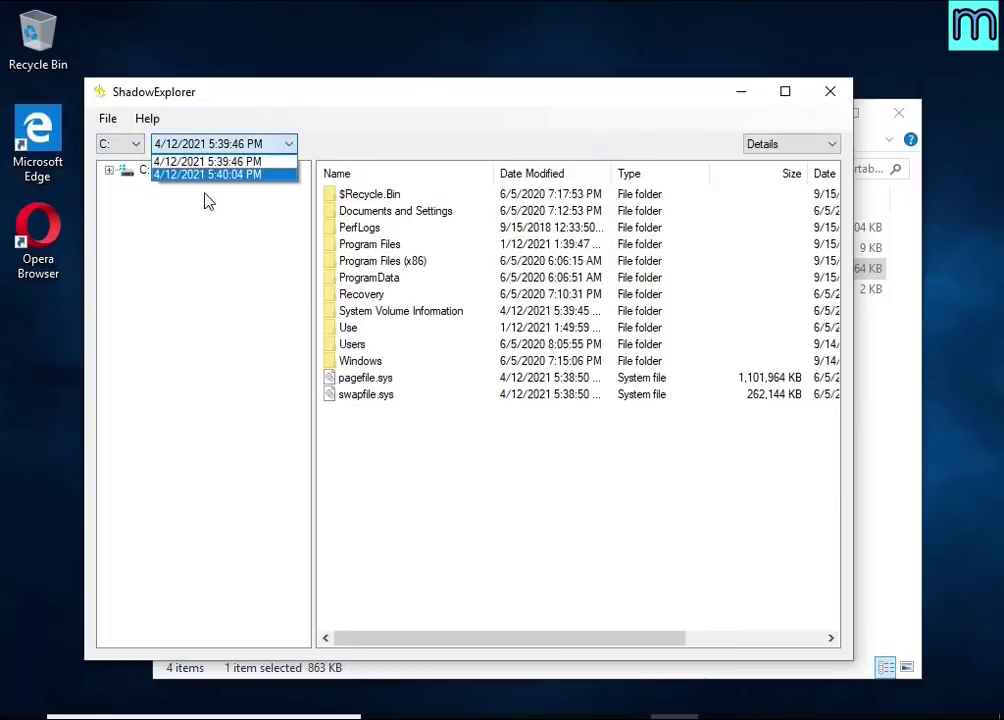
left_click(206, 175)
double_click(355, 344)
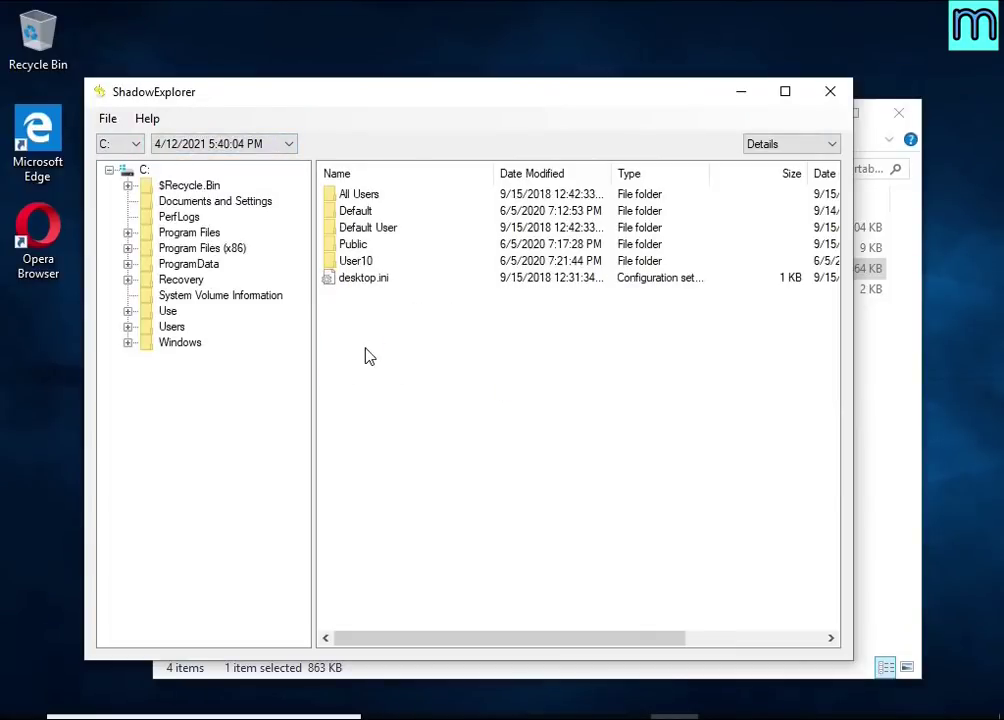
double_click(338, 261)
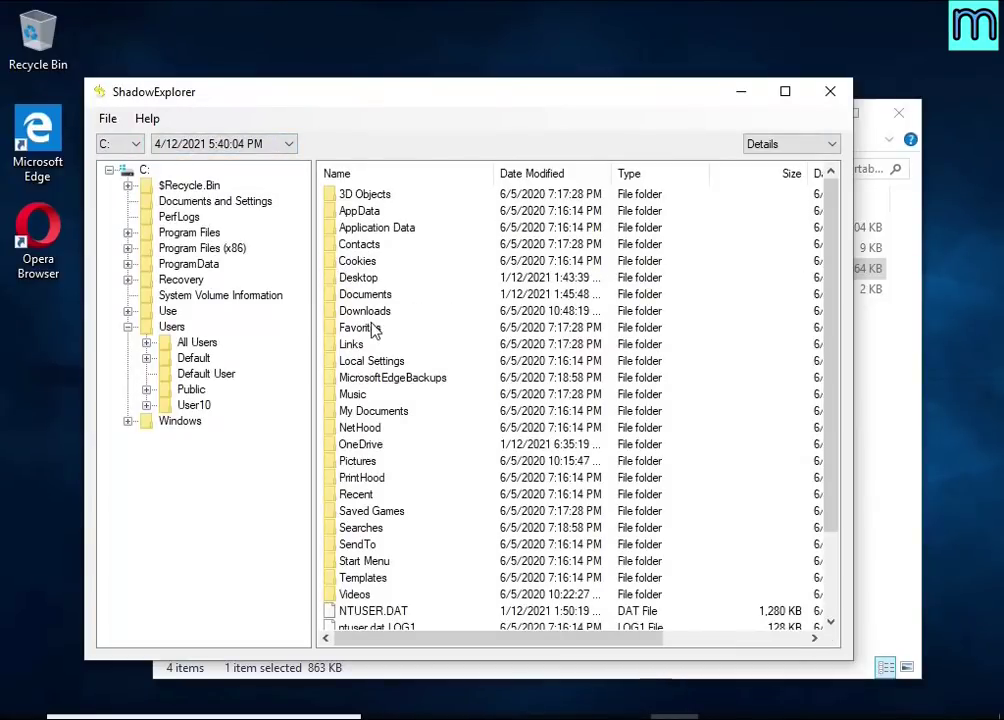
double_click(362, 296)
Step: Export the "Microsoft Word 2016 For Max ..." PDF from the shadow copy's Documents folder to USB Drive (E:)
left_click(362, 296)
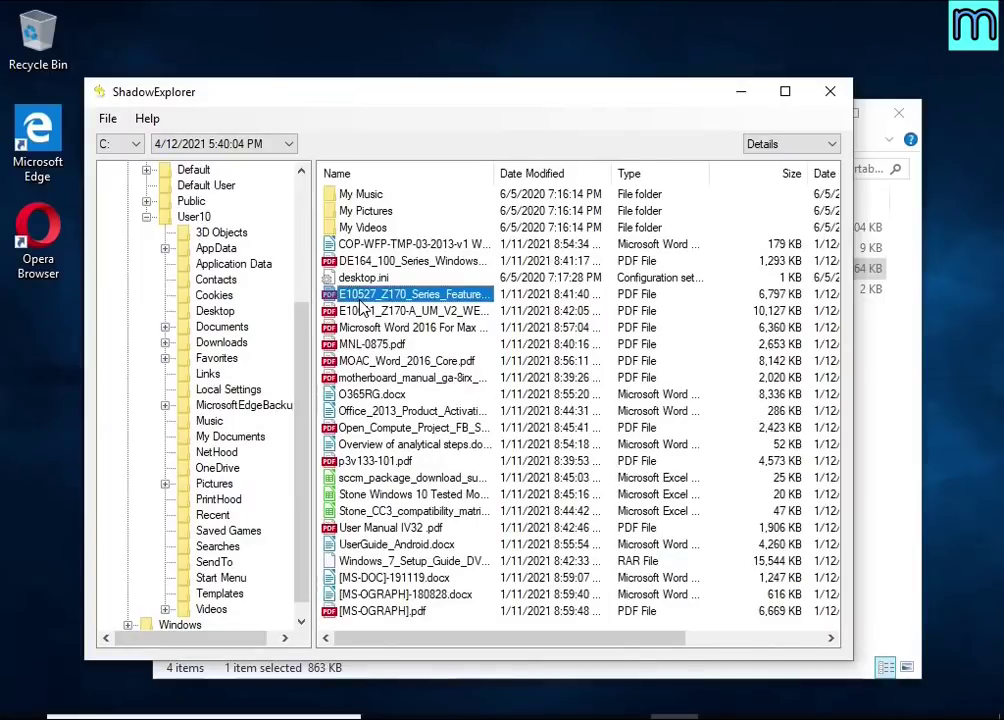
left_click(365, 327)
left_click(372, 377)
left_click(376, 394)
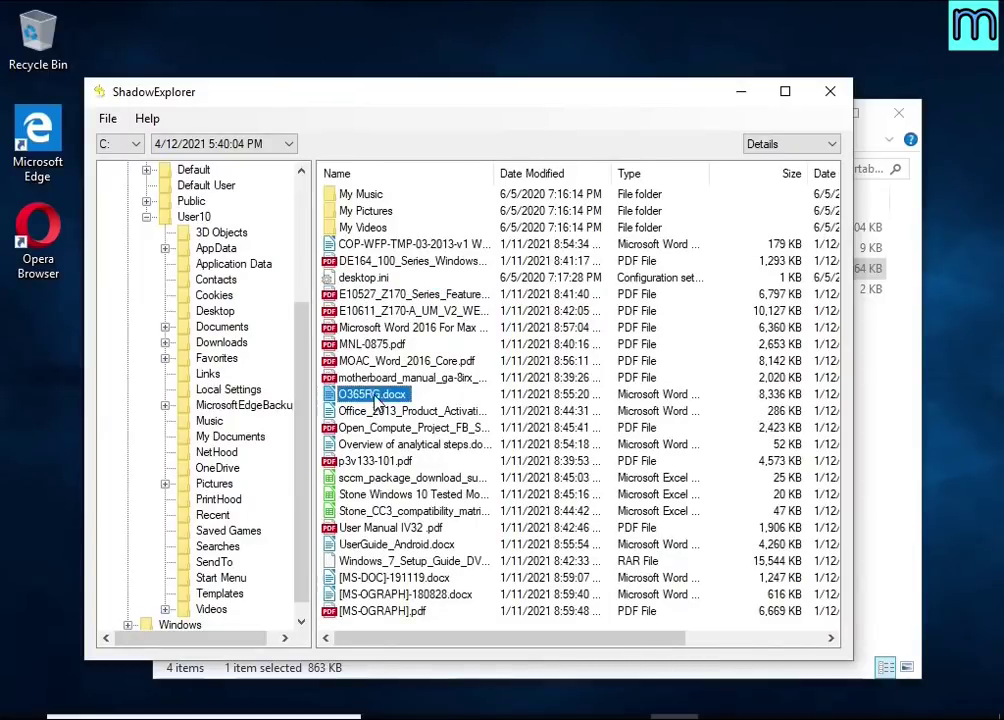
left_click(364, 343)
left_click(364, 328)
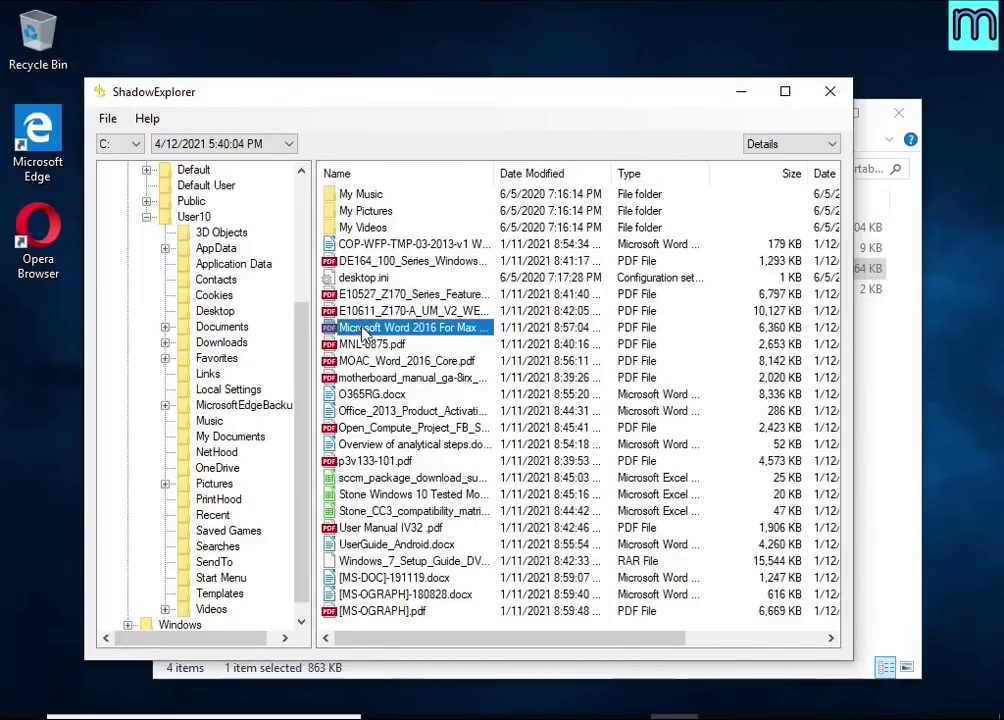
right_click(365, 328)
left_click(430, 343)
left_click(435, 392)
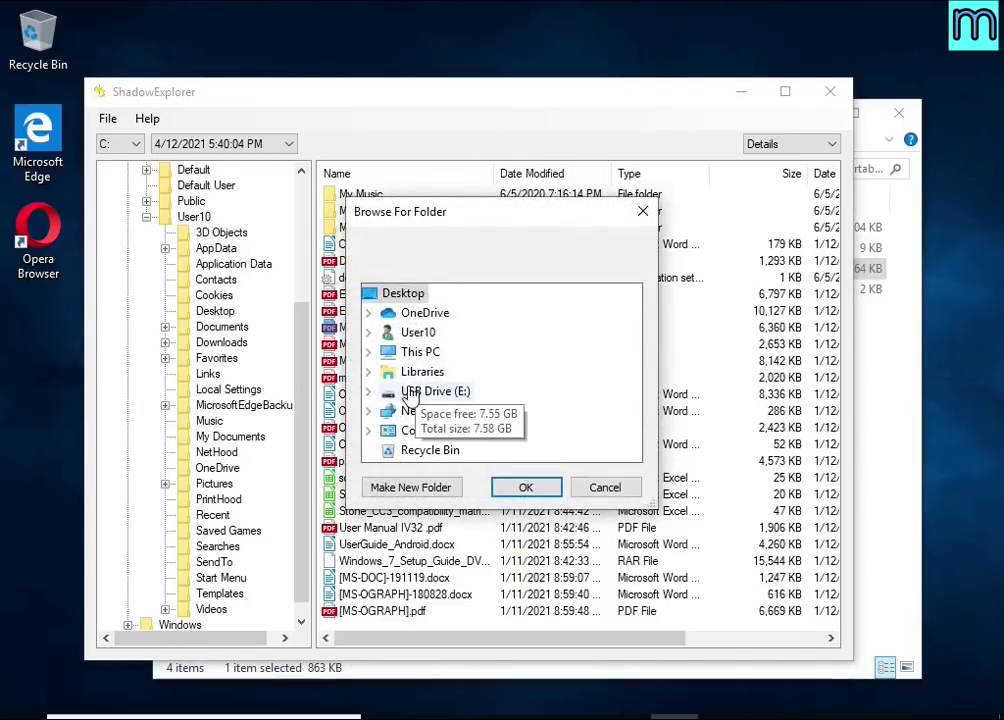
left_click(524, 486)
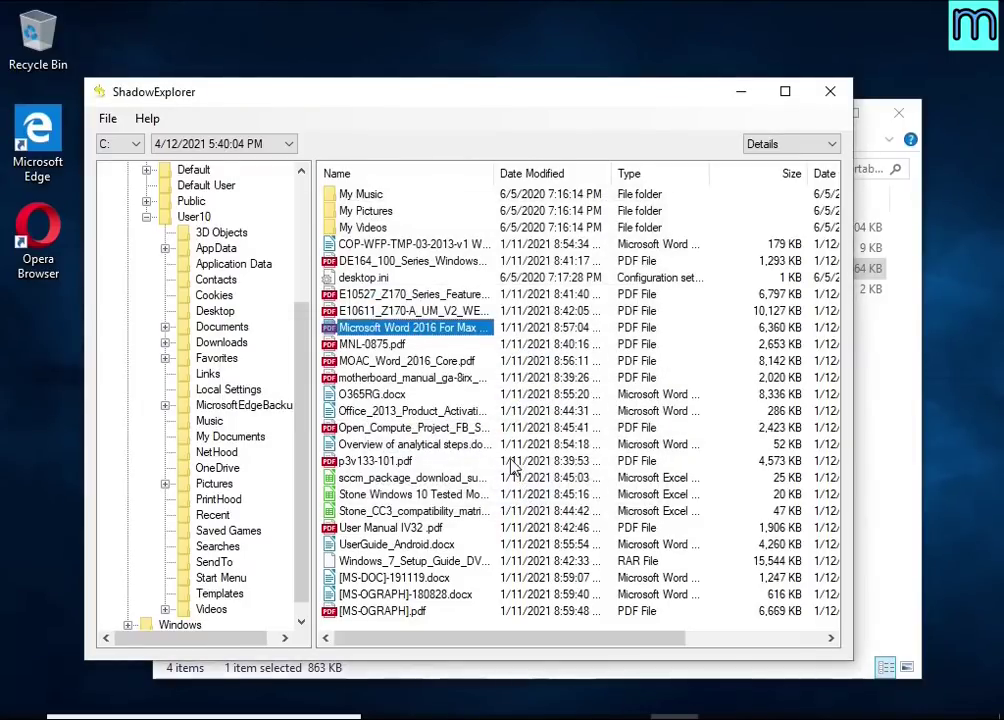
Step: Export UserGuide_Android.docx from the Documents folder to USB Drive (E:)
left_click(370, 561)
left_click(368, 545)
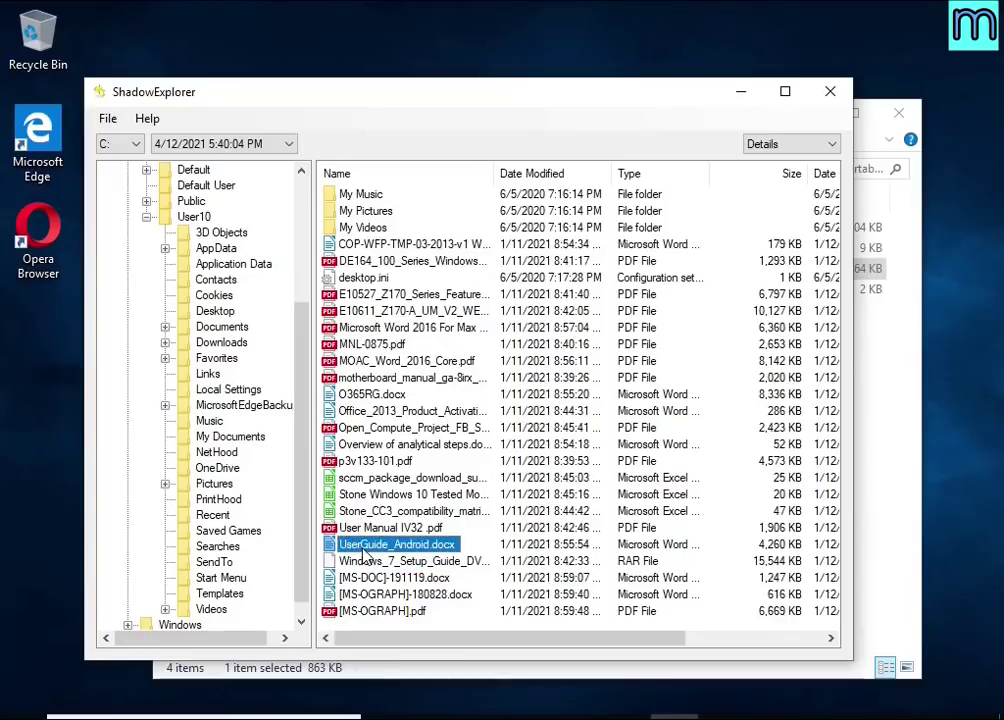
right_click(366, 546)
left_click(415, 558)
left_click(525, 488)
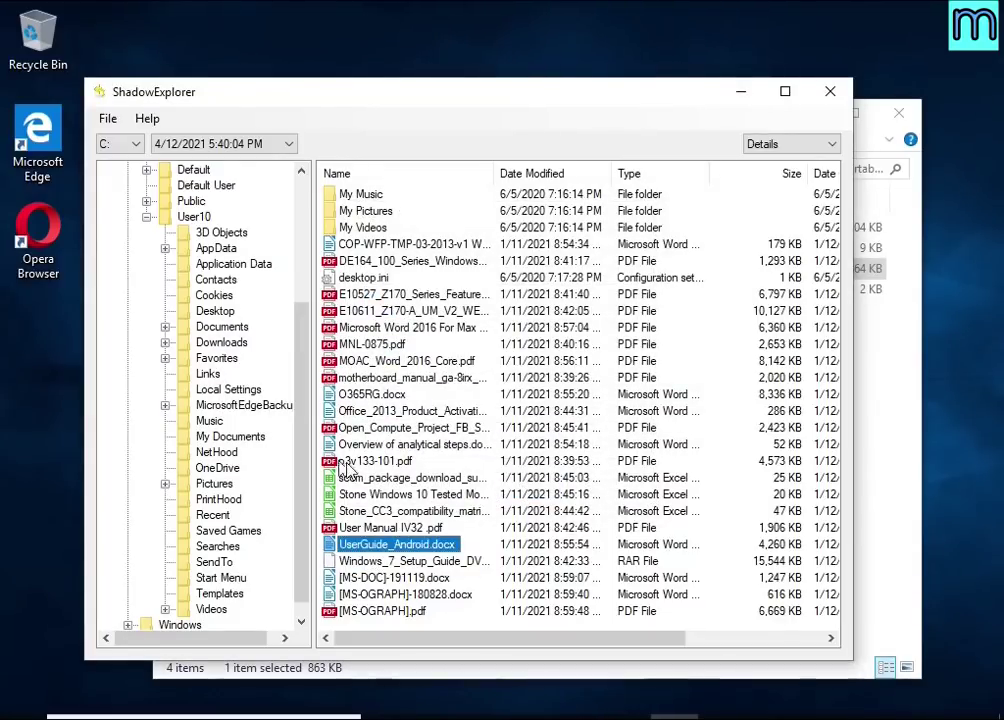
Step: Open the User10 Pictures folder in the shadow copy and export Chrysanthemum.jpg to USB Drive (E:)
left_click(214, 483)
left_click(360, 311)
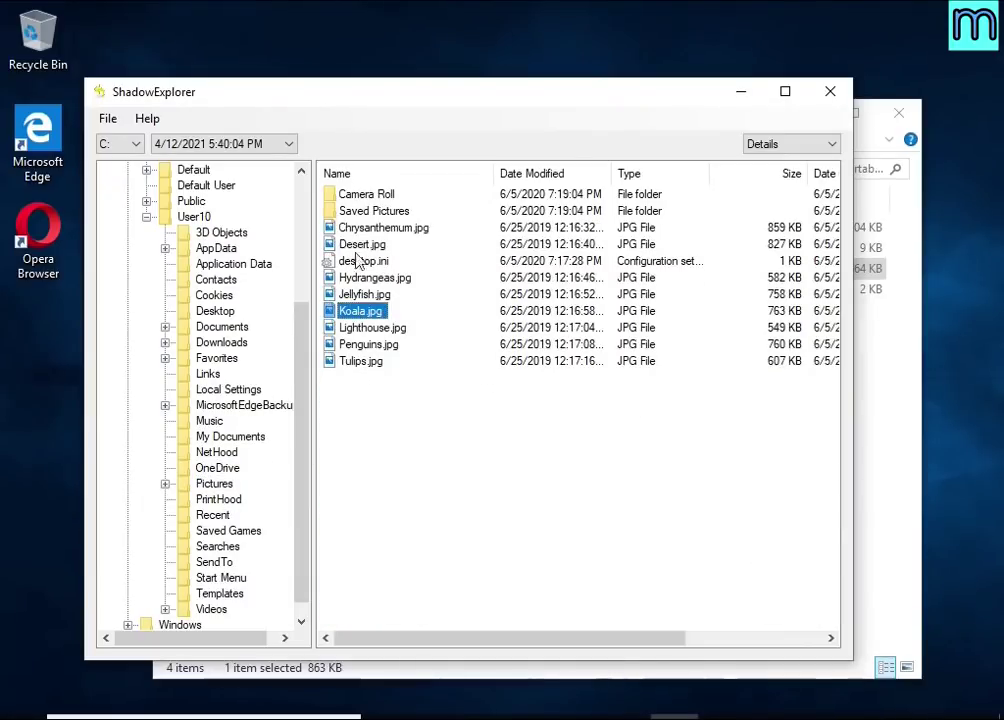
left_click(378, 228)
right_click(372, 229)
left_click(410, 243)
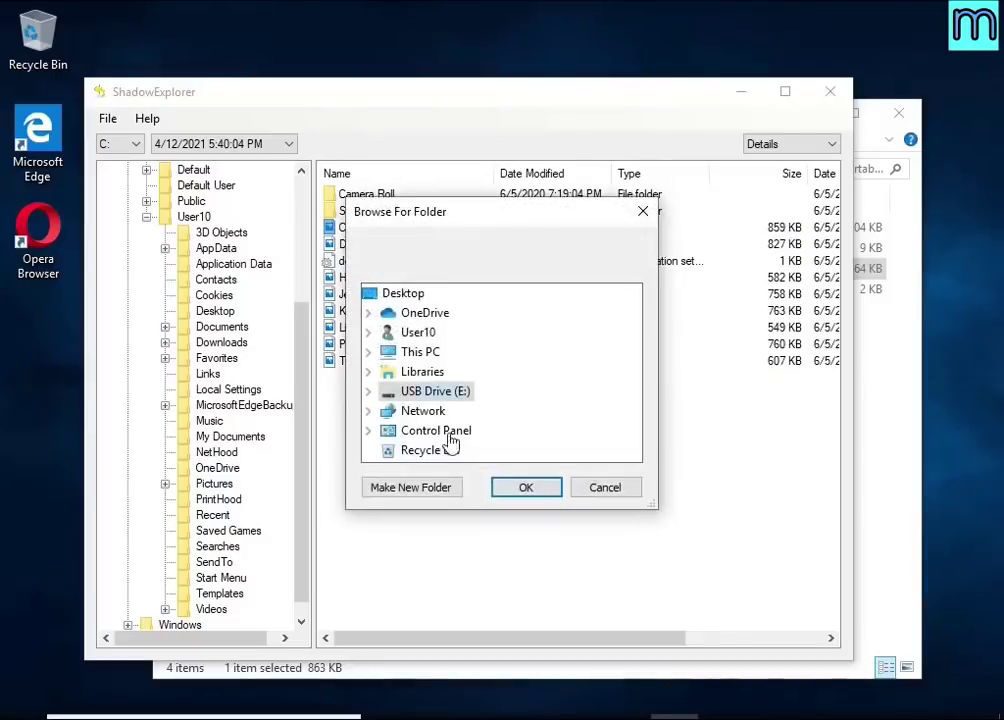
left_click(522, 487)
Step: Export Desert.jpg from the Pictures folder to USB Drive (E:)
left_click(355, 244)
right_click(336, 247)
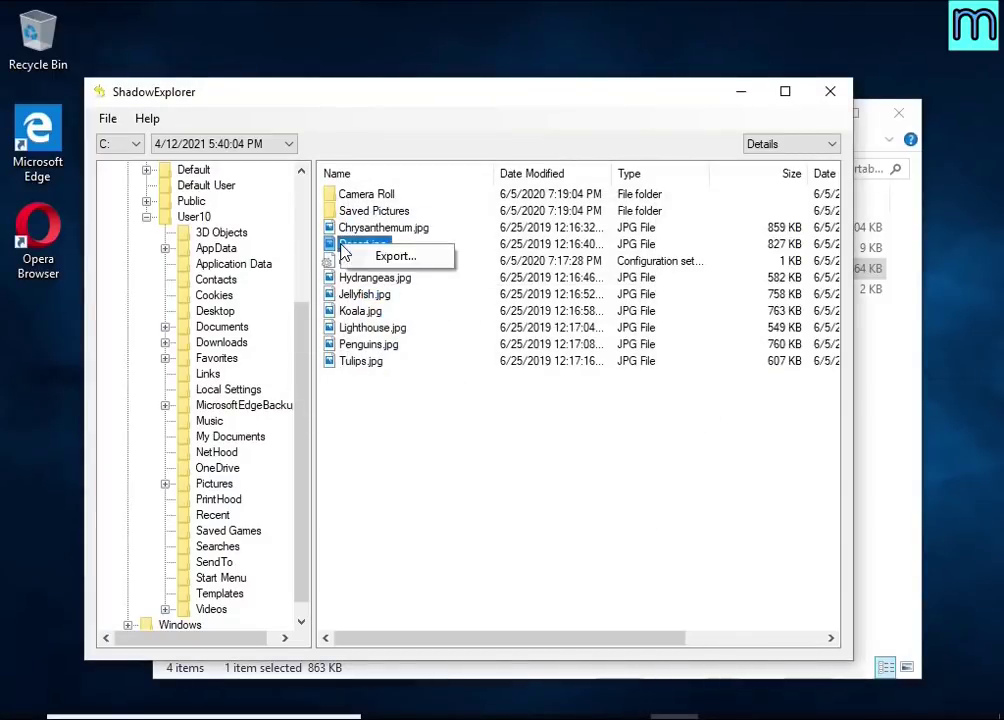
left_click(390, 260)
left_click(520, 487)
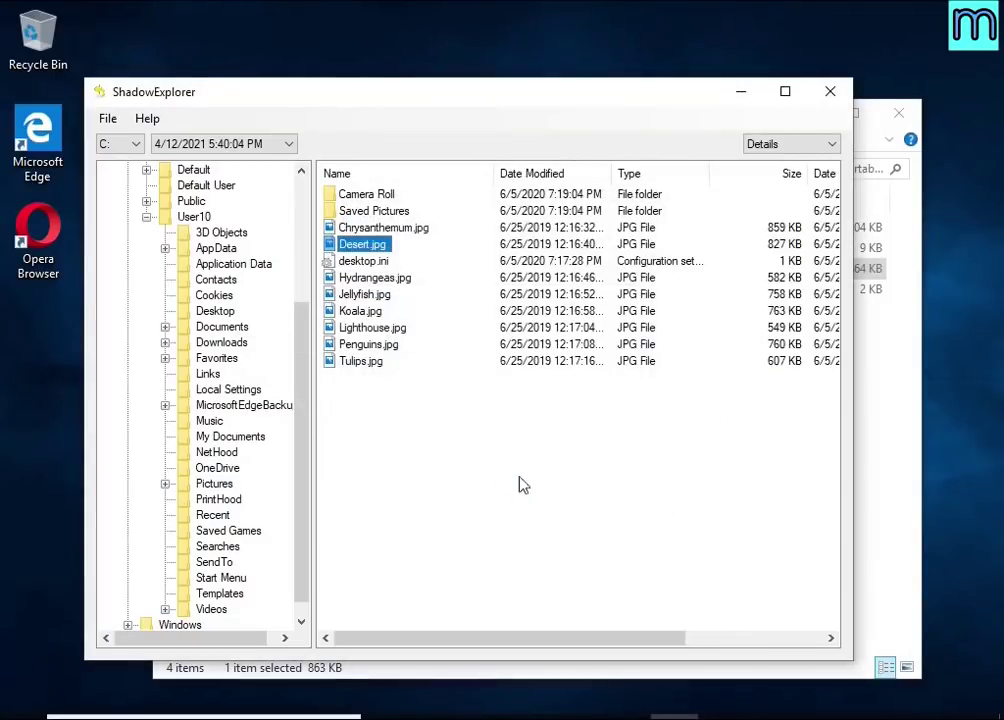
Step: Close ShadowExplorer and open the recovered UserGuide_Android.docx from USB Drive (E:) to check its pages
left_click(830, 91)
left_click(233, 599)
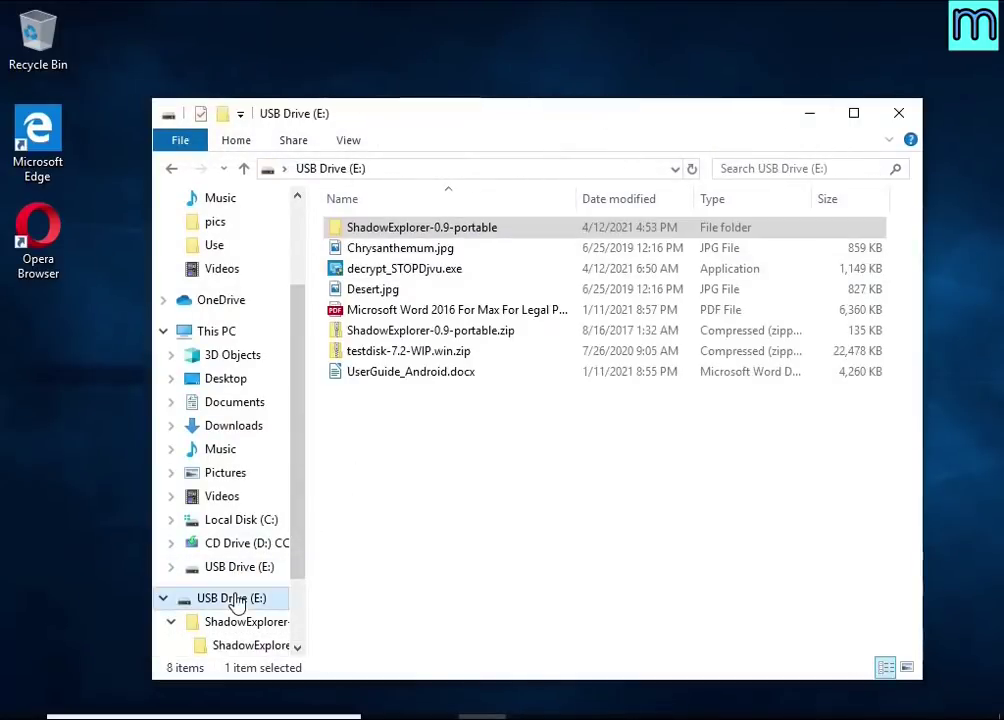
left_click(403, 249)
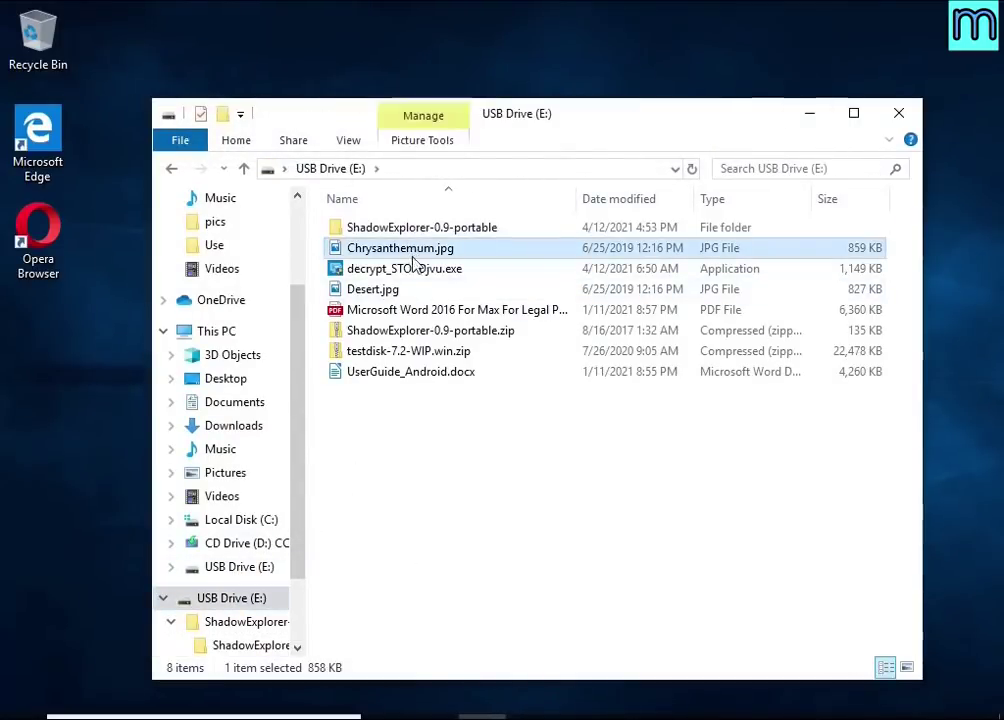
left_click(431, 311)
double_click(433, 379)
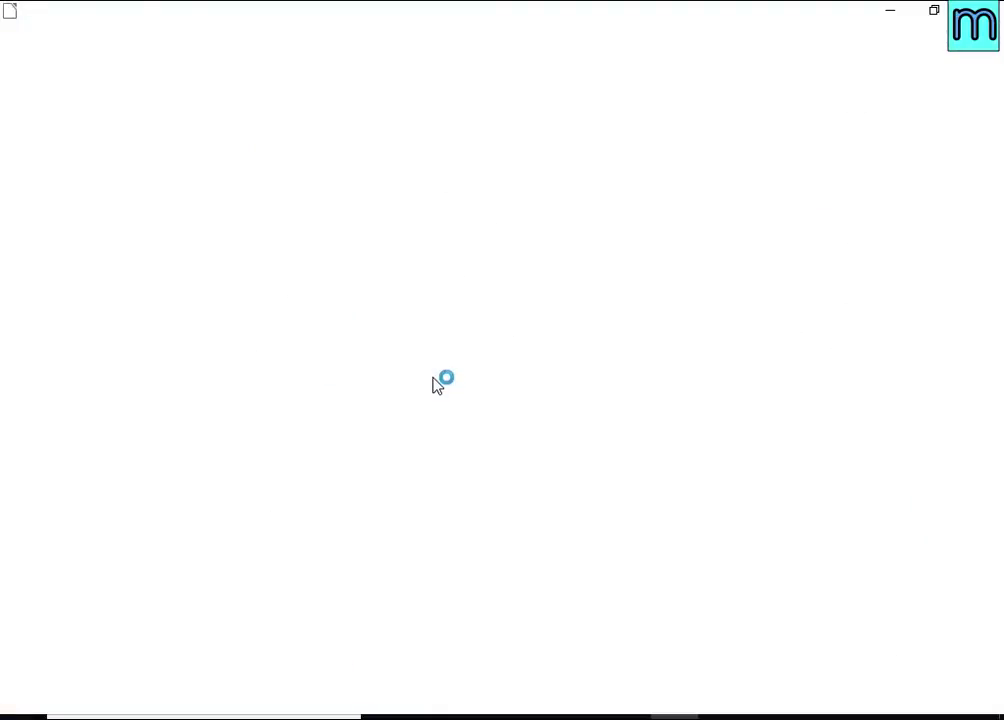
left_click(657, 446)
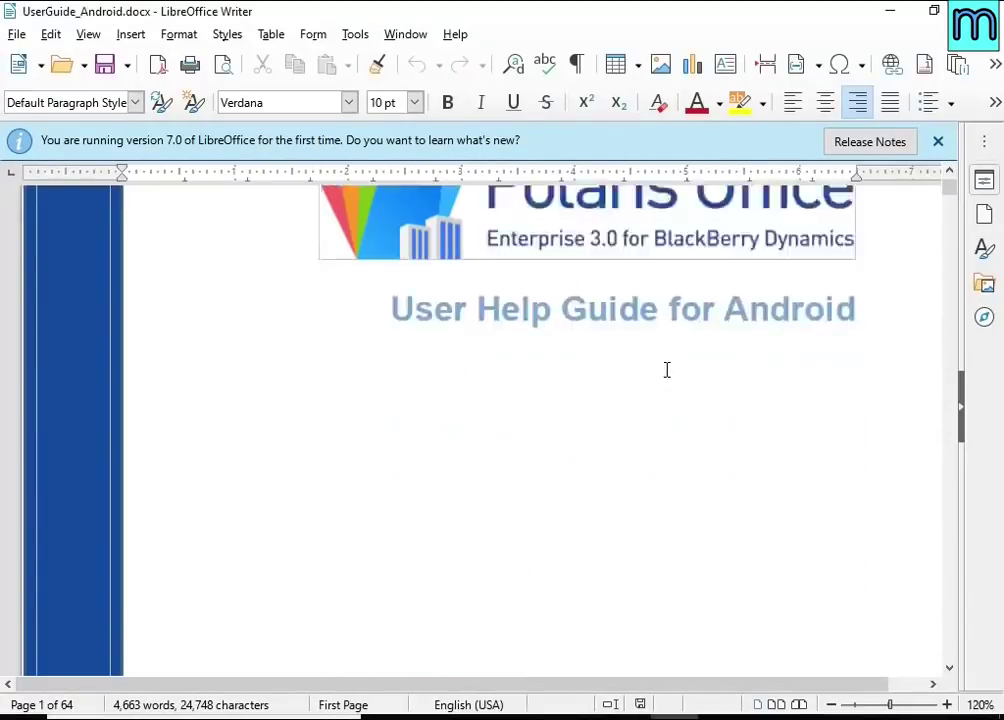
scroll(667, 370, "down", 10)
scroll(645, 332, "down", 5)
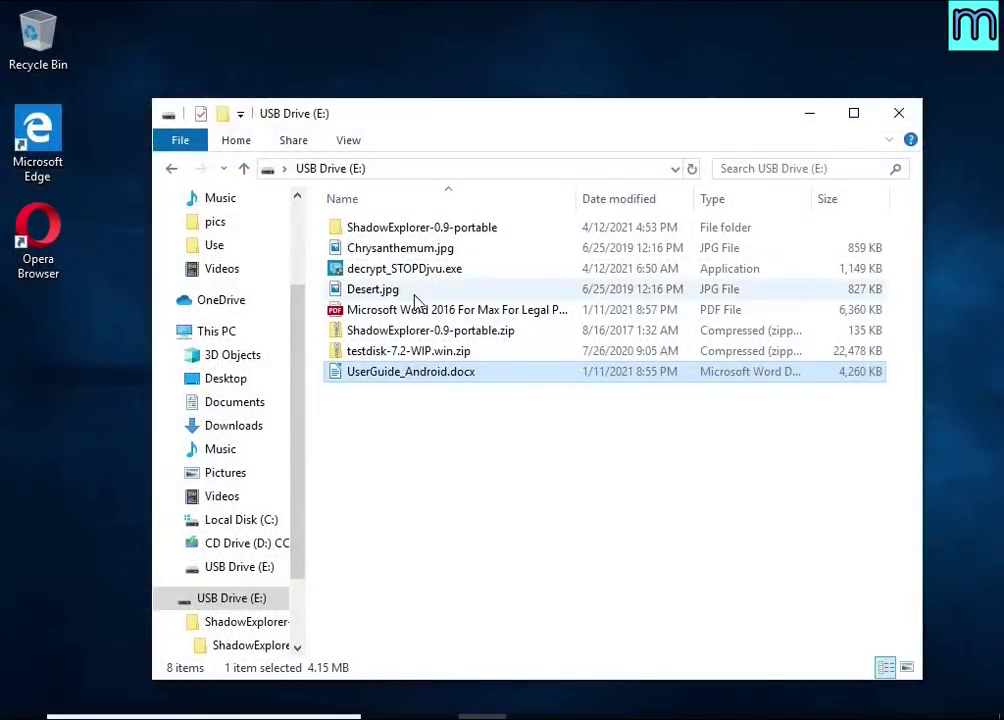
Step: Open the recovered "Microsoft Word 2016 For Max ..." PDF from USB Drive (E:) and check its pages
double_click(418, 311)
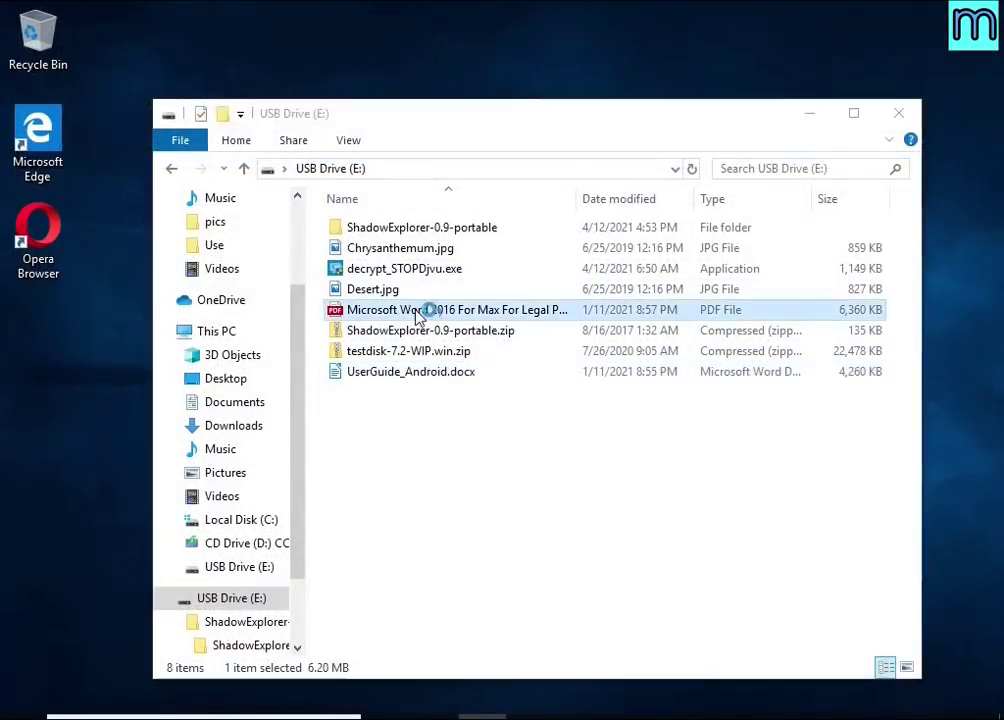
scroll(500, 327, "down", 5)
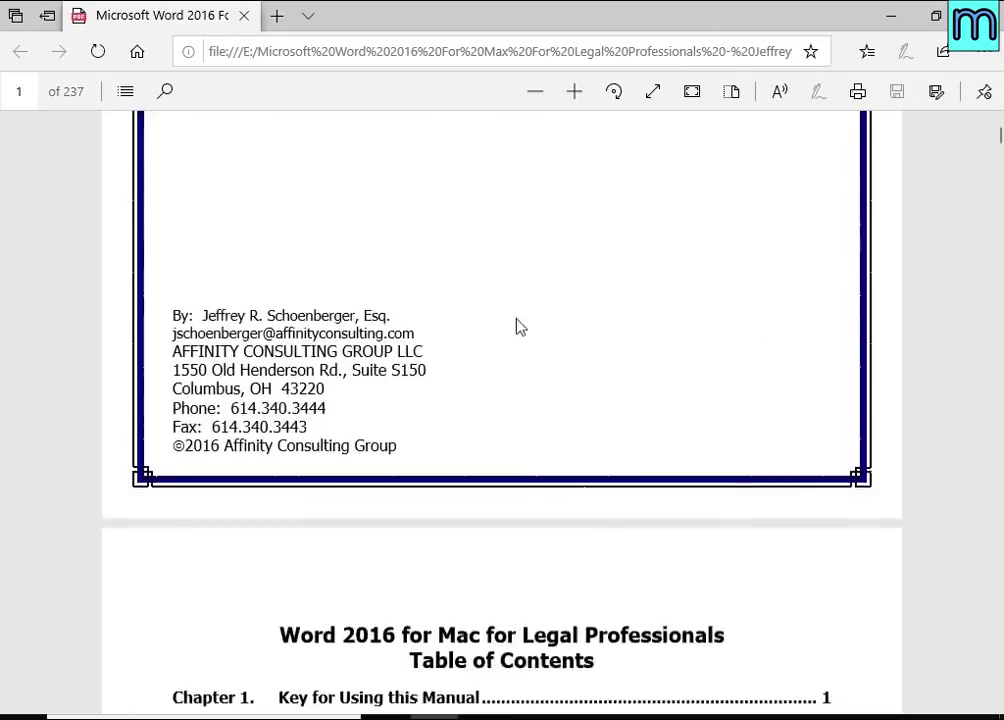
scroll(519, 327, "down", 10)
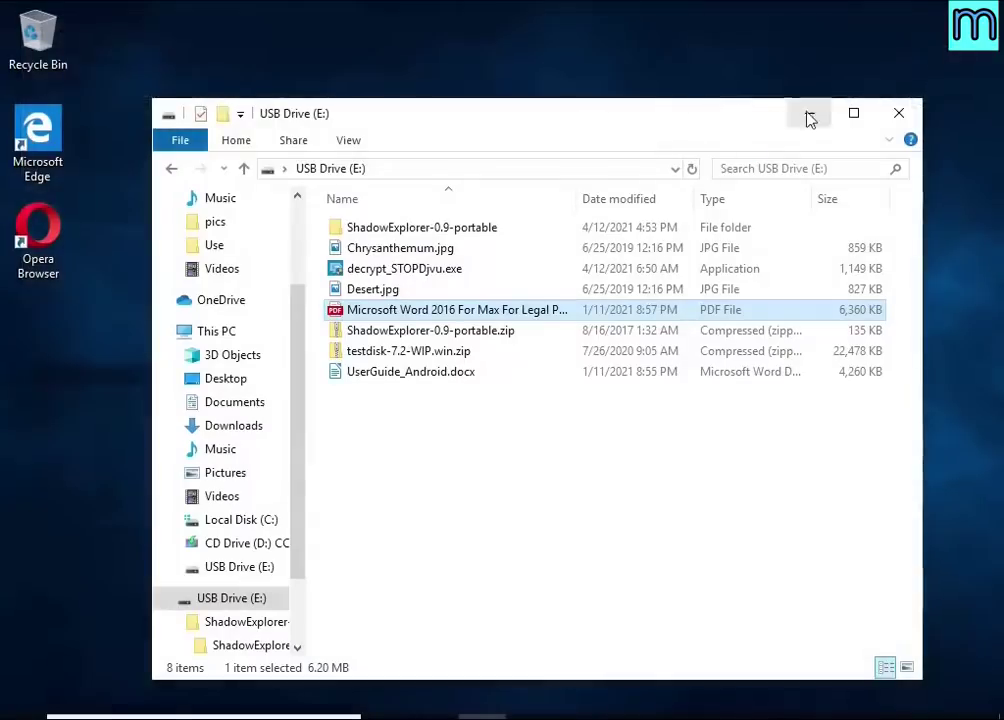
Step: View the recovered Desert.jpg and Chrysanthemum.jpg pictures from USB Drive (E:), closing each, and close the drive's folder window
double_click(426, 295)
double_click(426, 314)
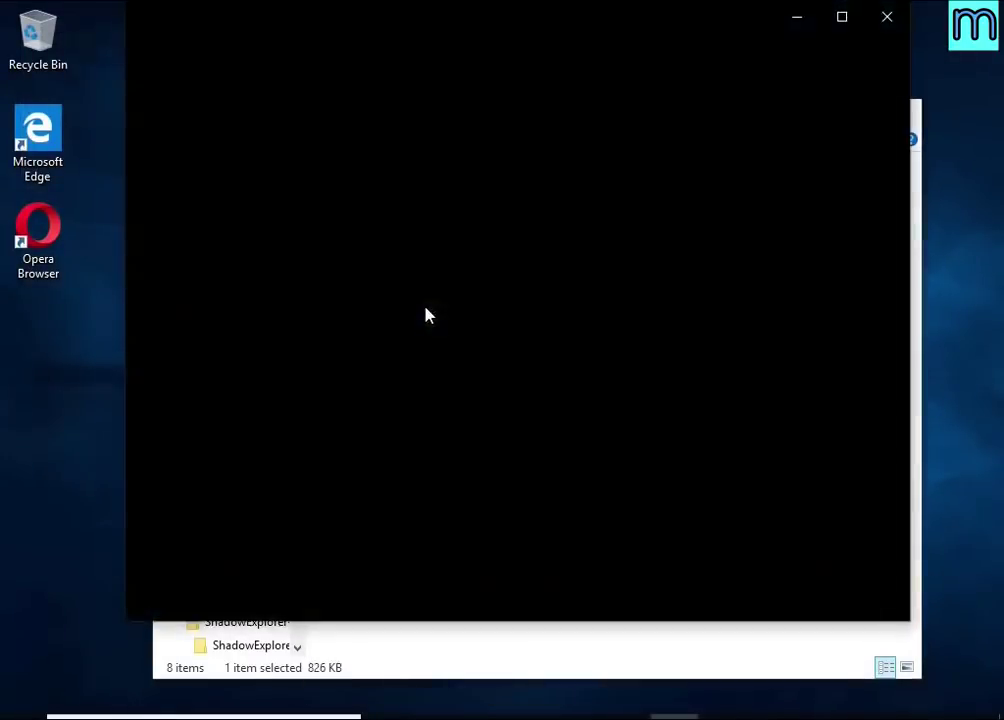
left_click(886, 16)
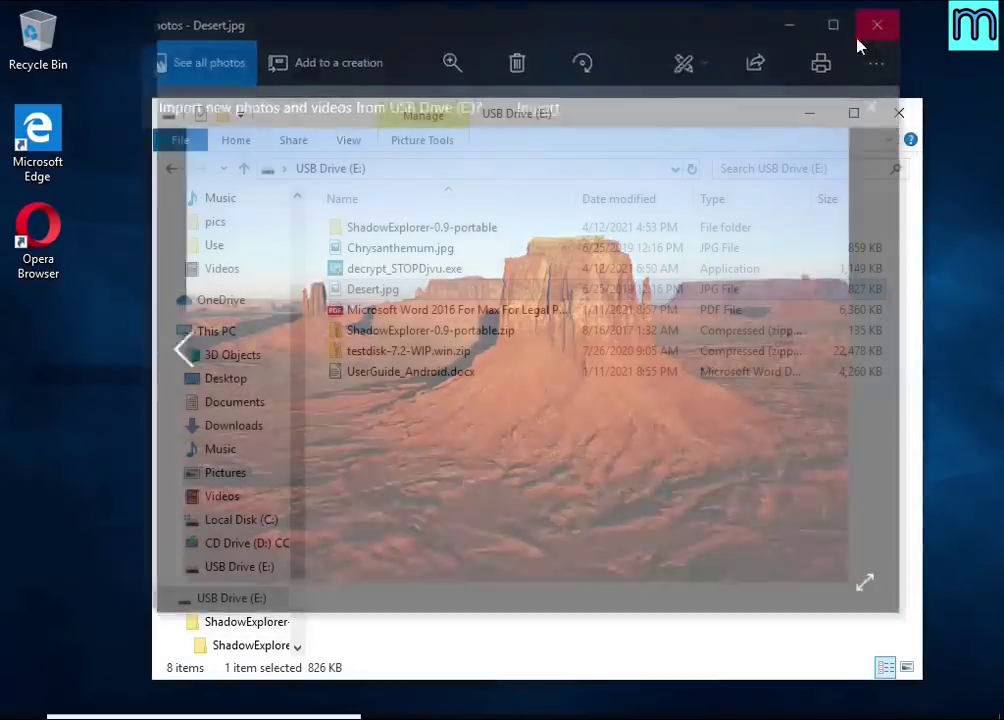
double_click(437, 247)
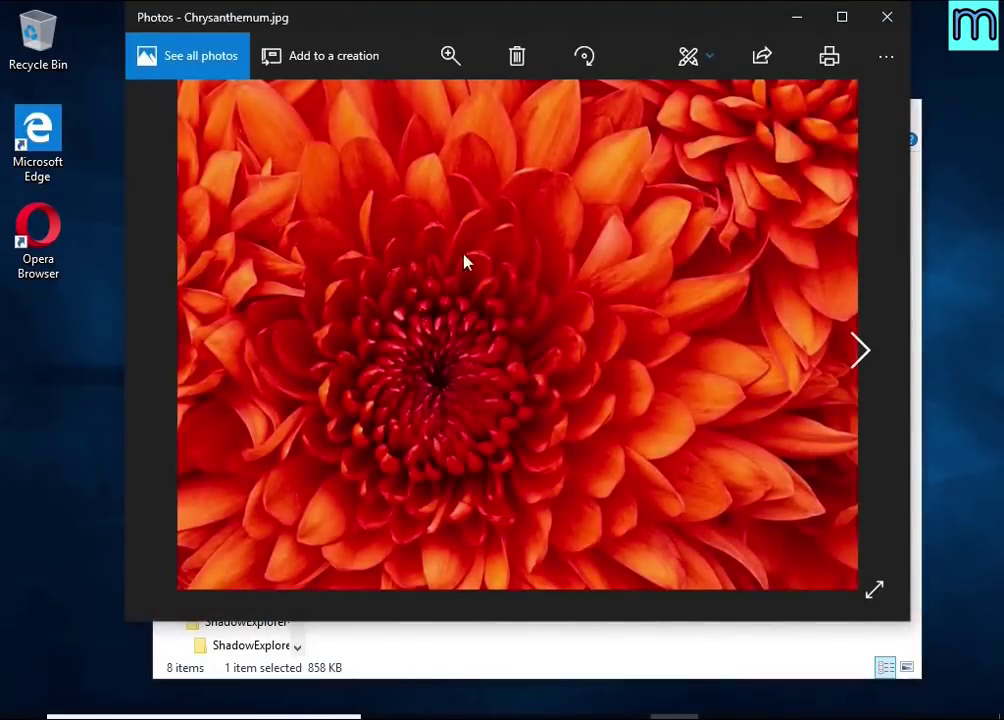
left_click(886, 16)
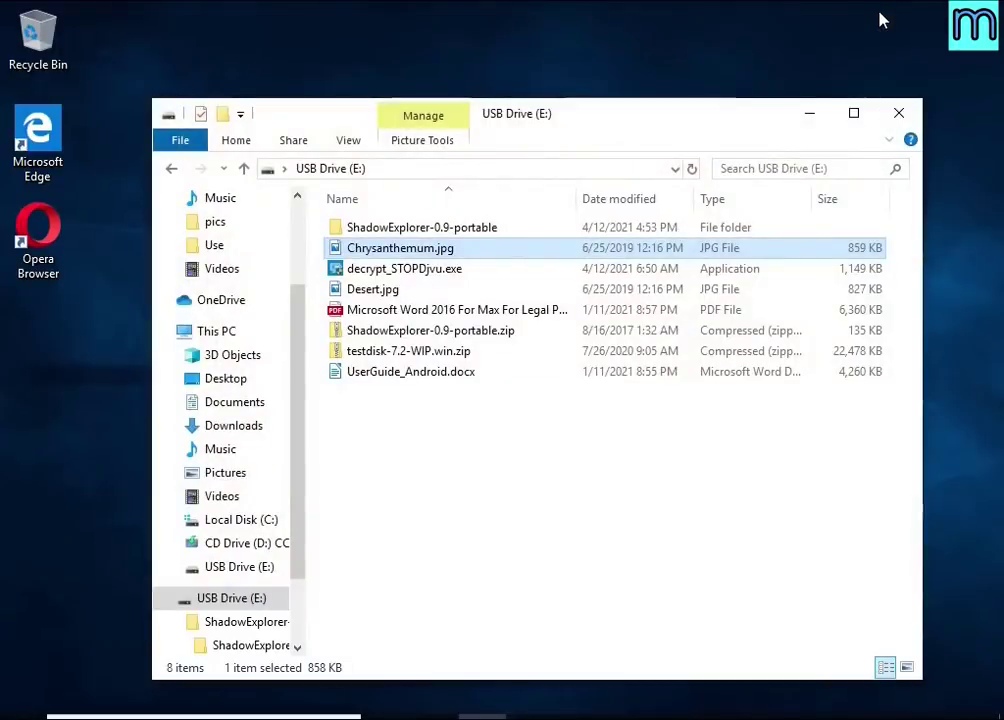
left_click(900, 116)
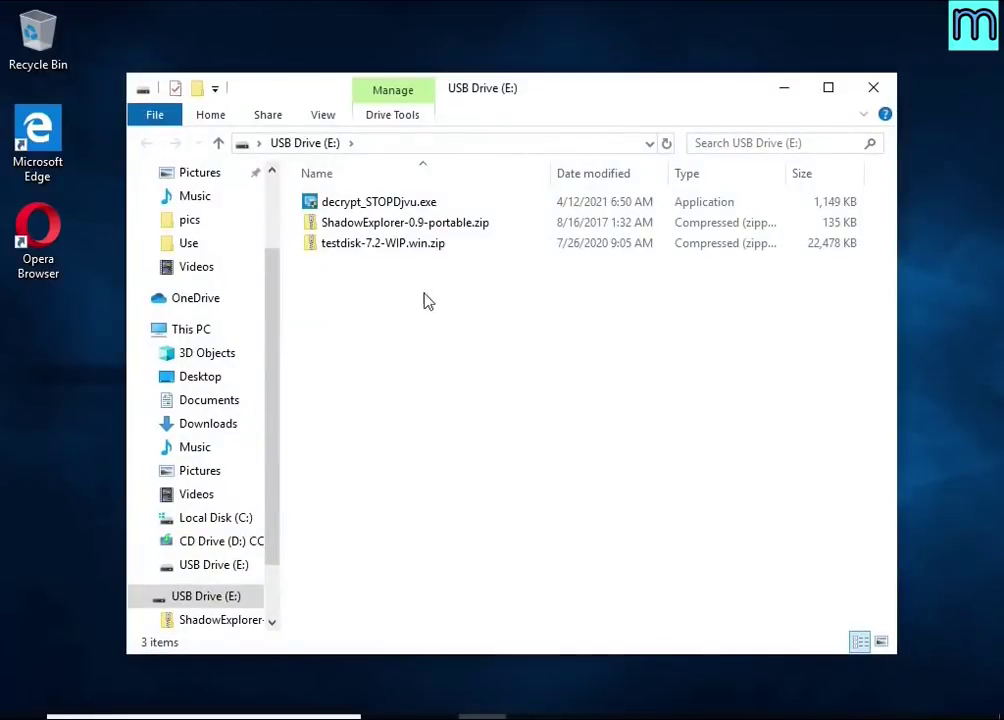
Step: Extract testdisk-7.2-WIP.win.zip into its own folder on USB Drive (E:) and close the original drive window
left_click(421, 254)
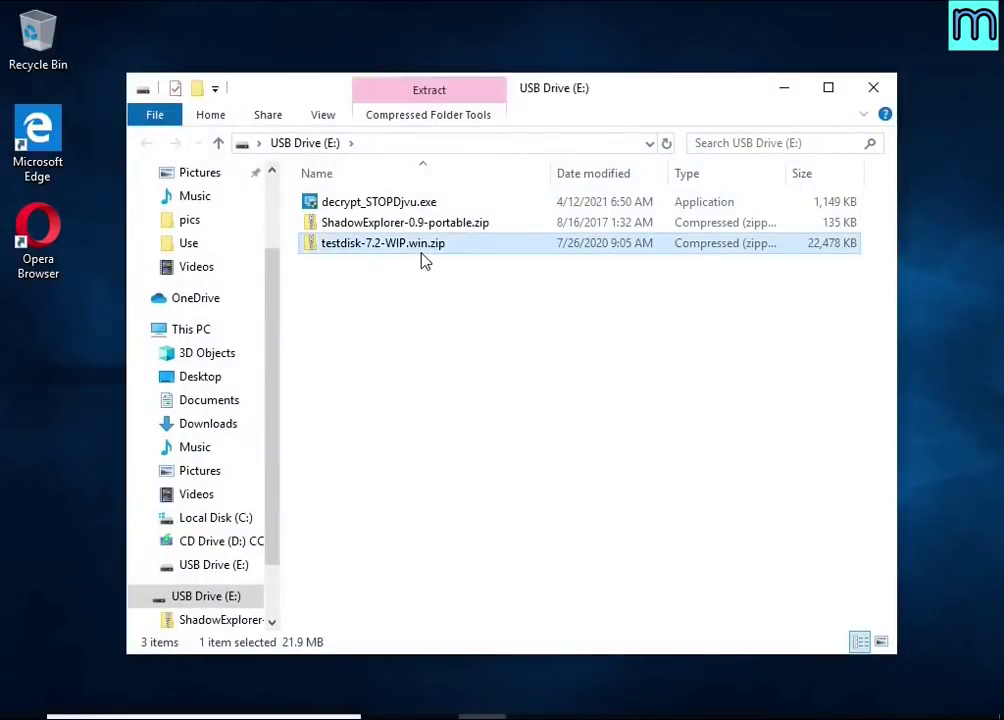
right_click(493, 247)
left_click(656, 316)
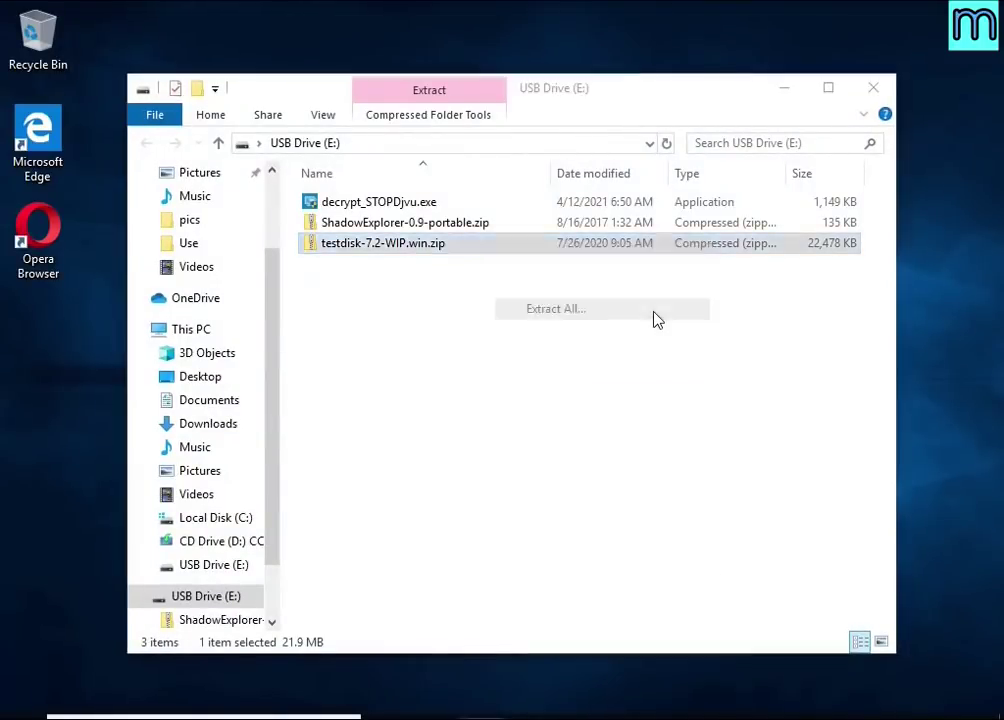
left_click(686, 556)
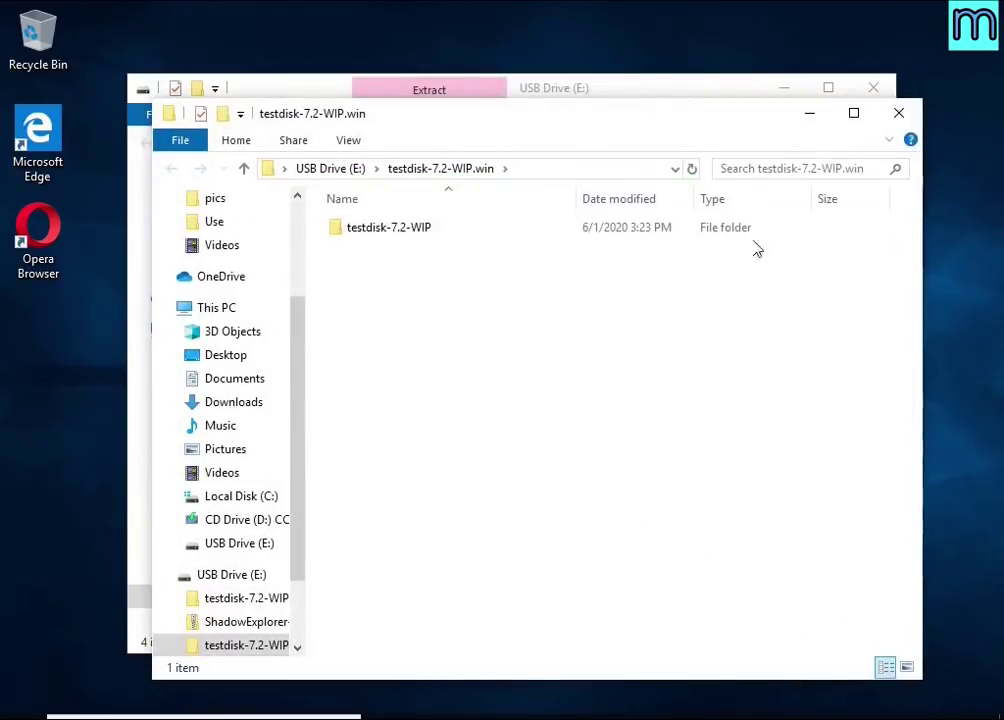
left_click(873, 88)
Step: Launch qphotorec_win.exe from the extracted testdisk-7.2-WIP folder, allow it to make changes, and close the folder window
left_click(465, 238)
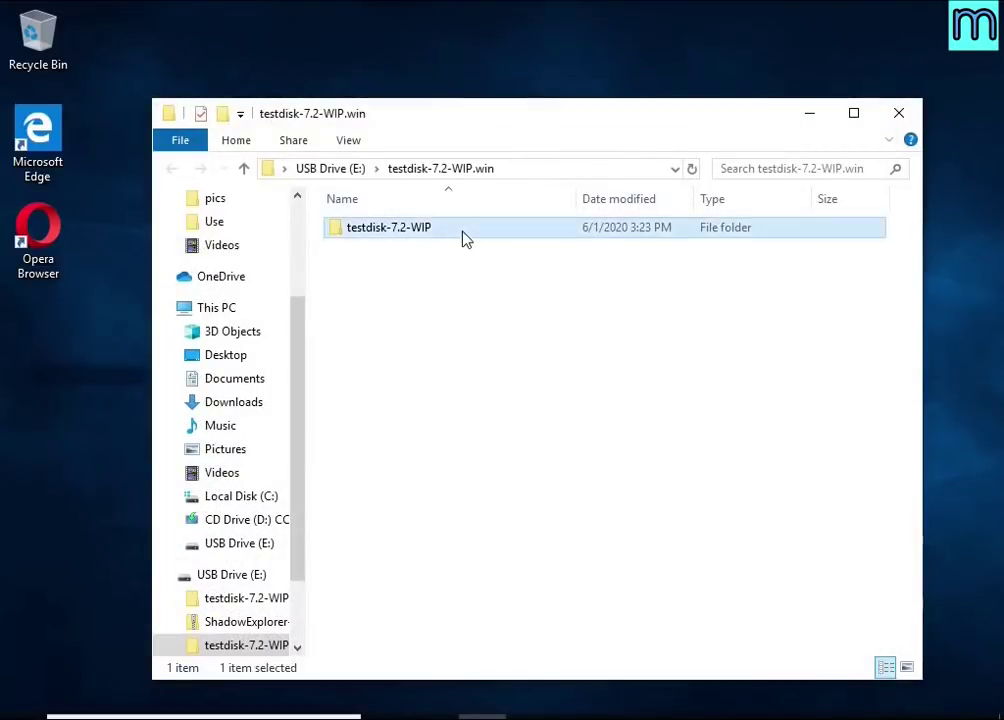
double_click(465, 238)
scroll(478, 290, "down", 8)
left_click(435, 462)
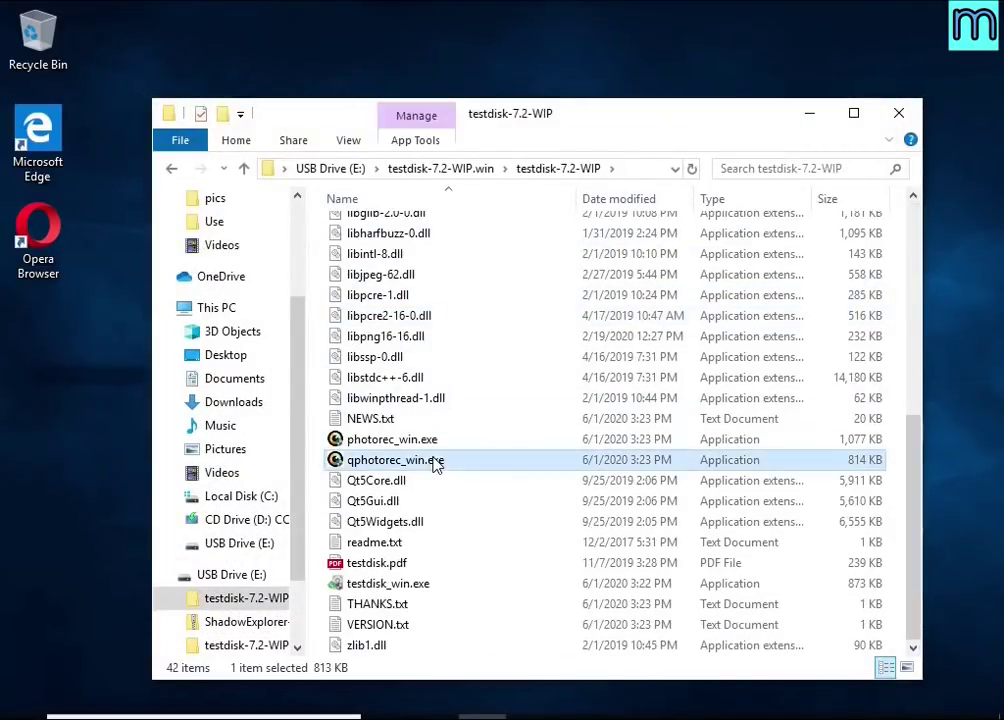
double_click(508, 469)
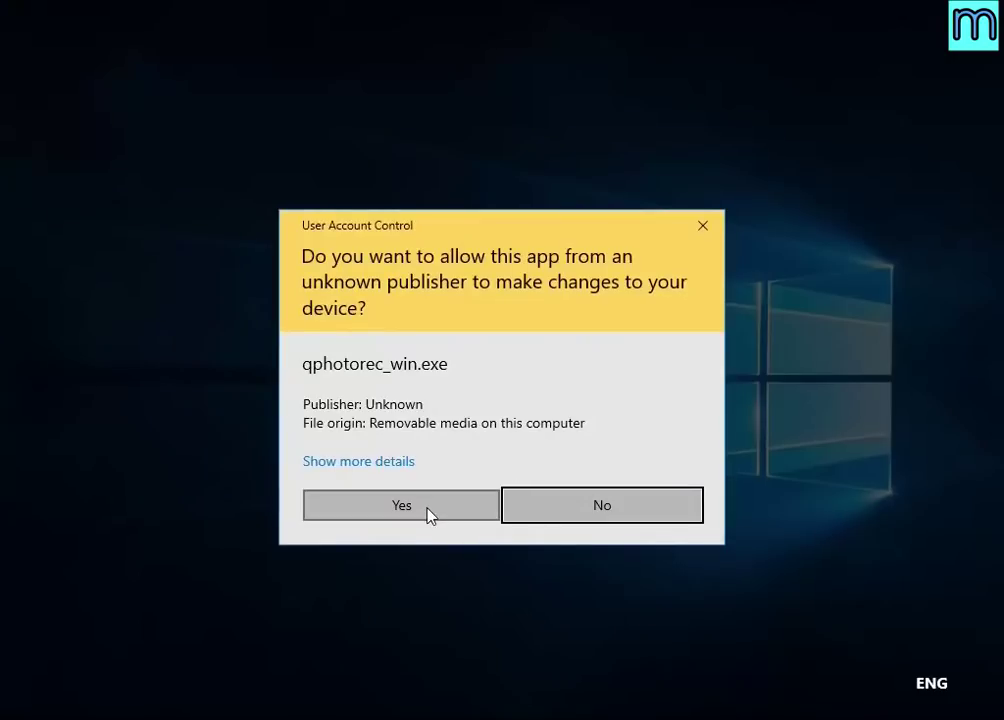
left_click(427, 515)
left_click(912, 18)
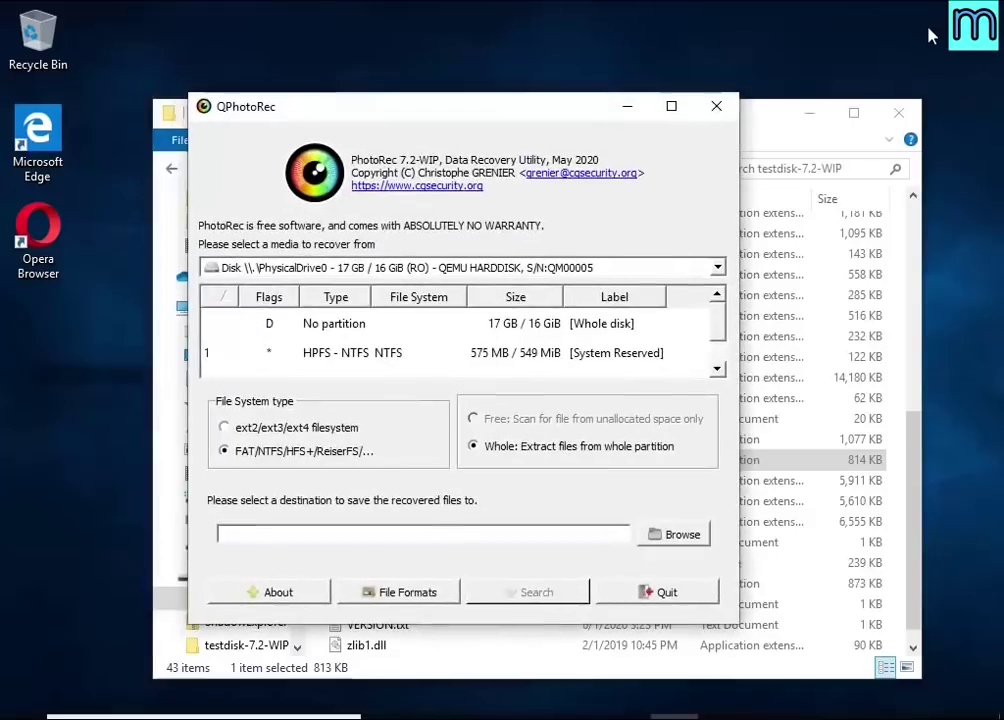
left_click(896, 118)
left_click_drag(493, 112, 540, 104)
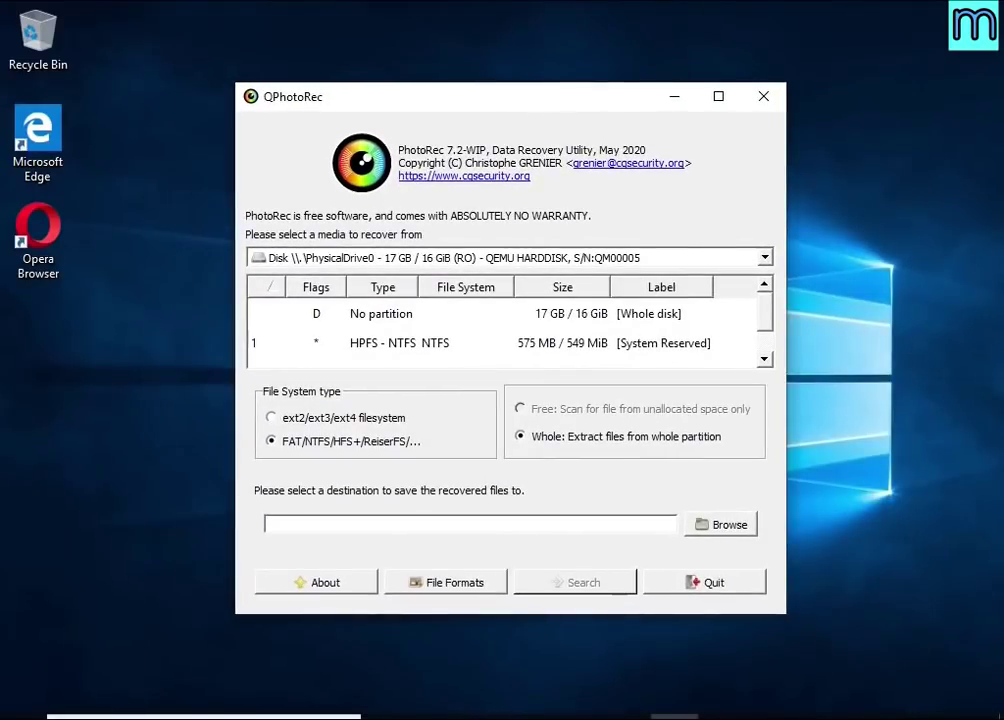
Step: Choose the PhysicalDrive0 disk as the recovery media and select its second partition, the 16 GB NTFS one
left_click(433, 257)
left_click(421, 340)
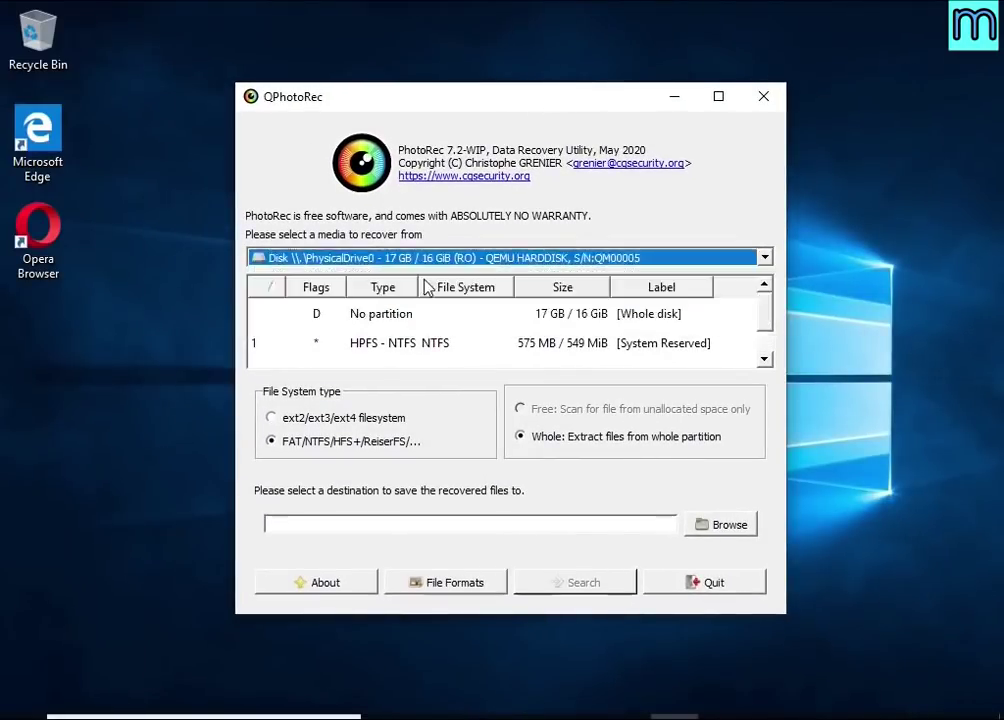
scroll(421, 344, "down", 1)
left_click(440, 352)
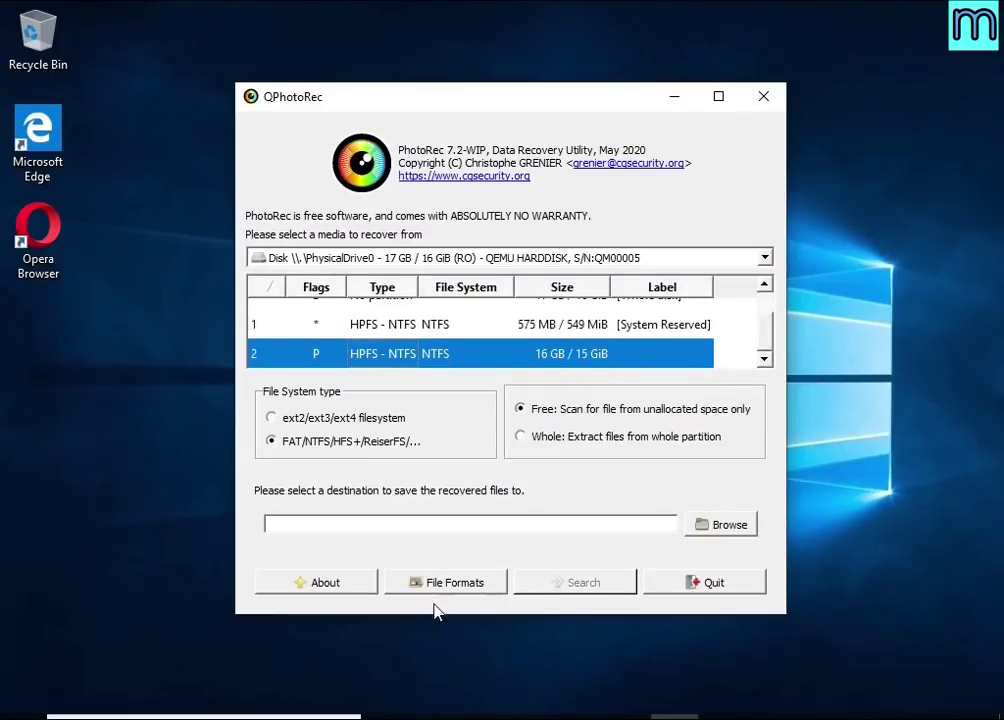
Step: Deselect all file formats for the recovery and enable only the doc Microsoft Office Document format
left_click(400, 580)
left_click(416, 458)
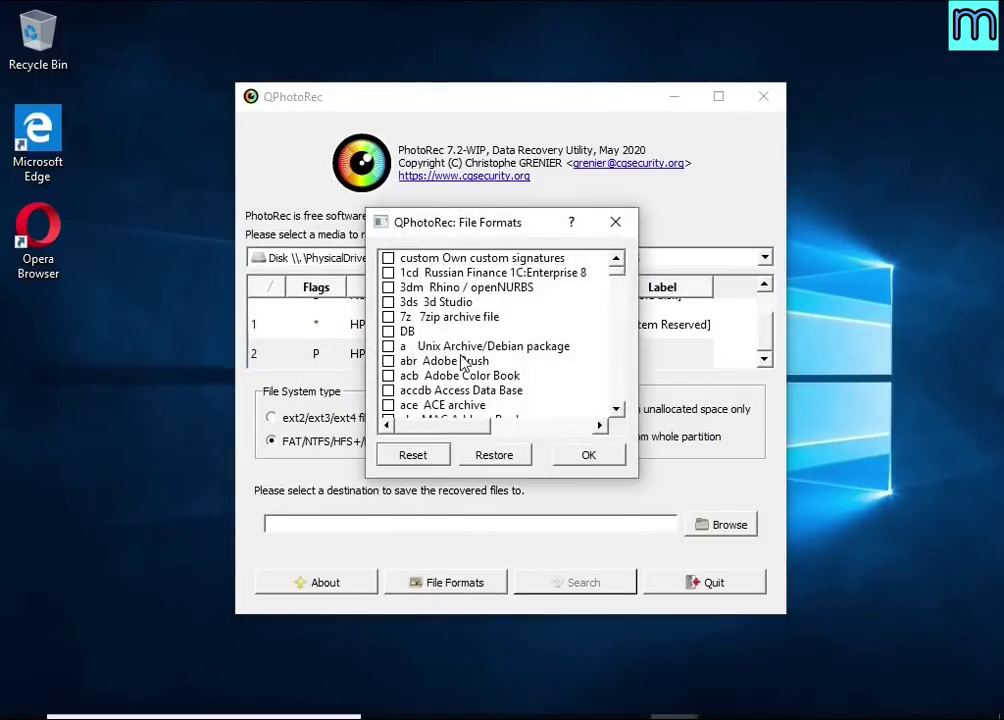
scroll(470, 355, "down", 20)
scroll(455, 350, "down", 3)
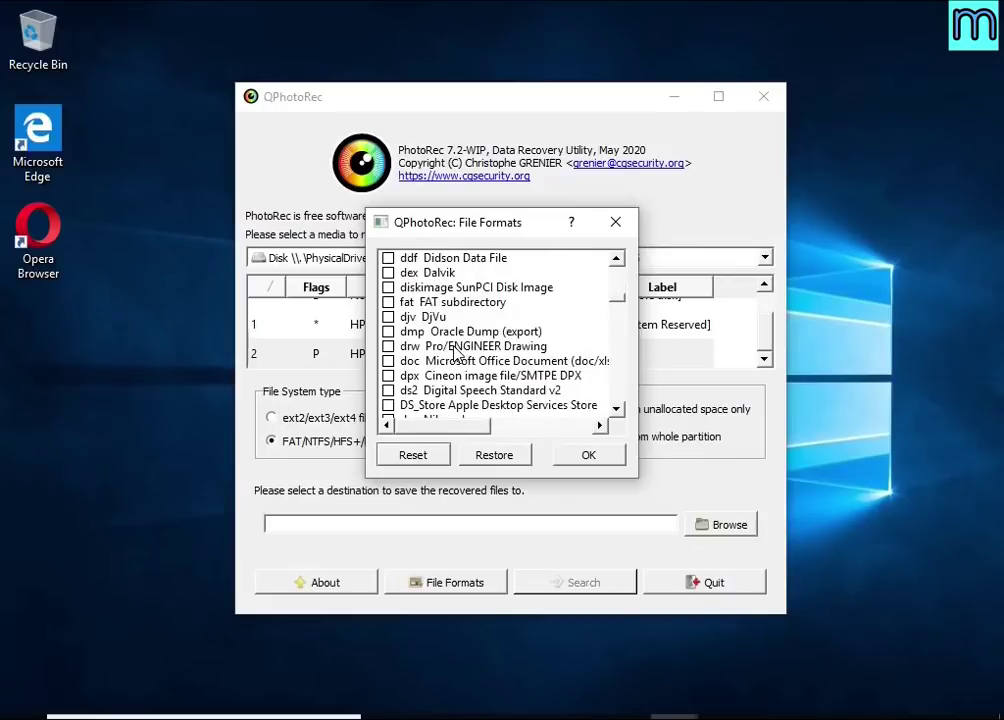
scroll(455, 350, "up", 1)
left_click(457, 318)
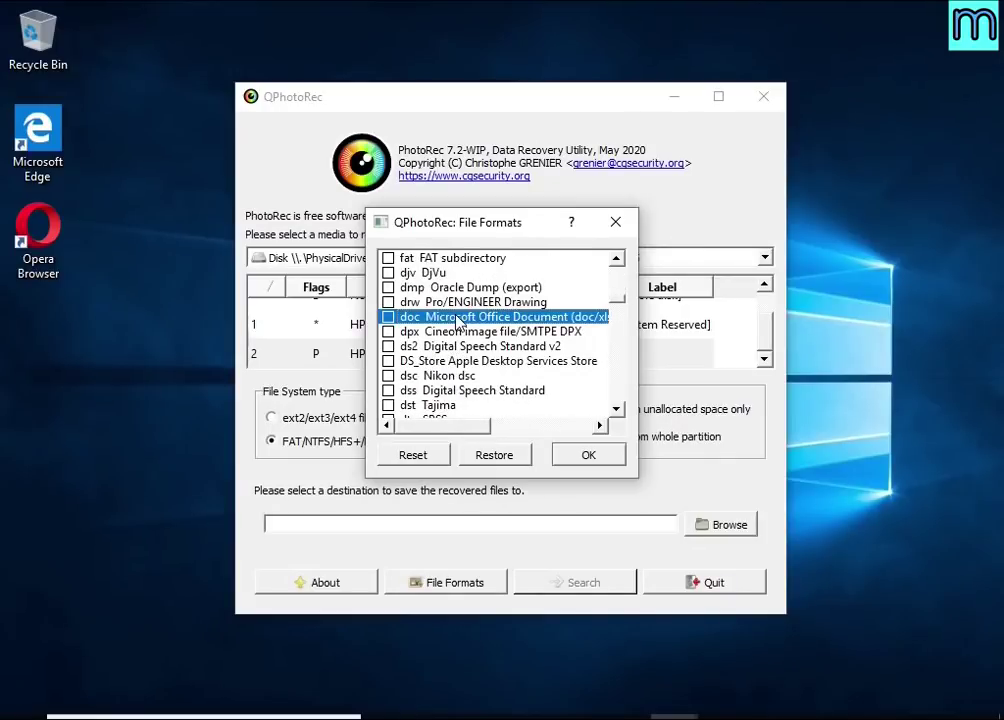
scroll(477, 426, "right", 2)
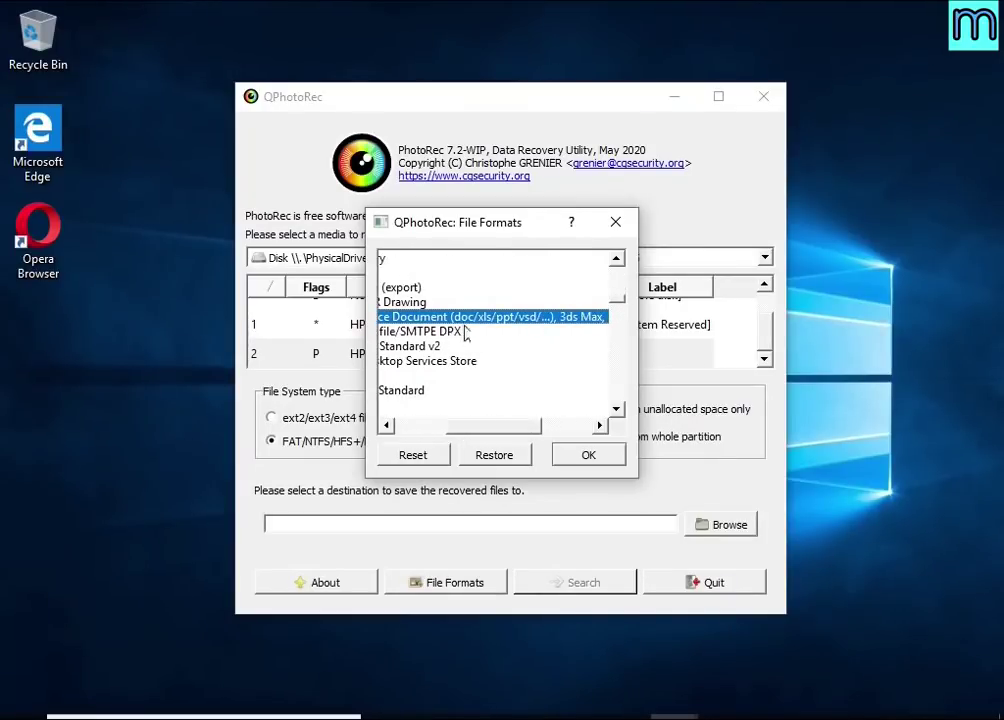
left_click_drag(485, 422, 392, 428)
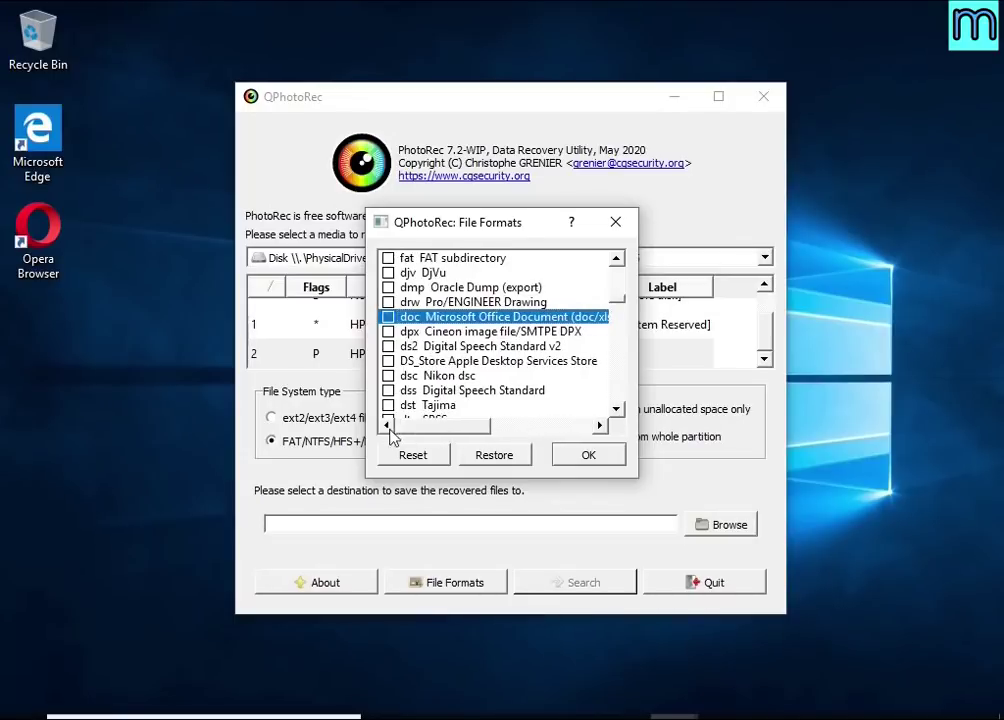
left_click(389, 317)
Step: Enable the jpg JPG picture and pdf Portable Document Format entries in the recovery file formats
scroll(471, 359, "down", 8)
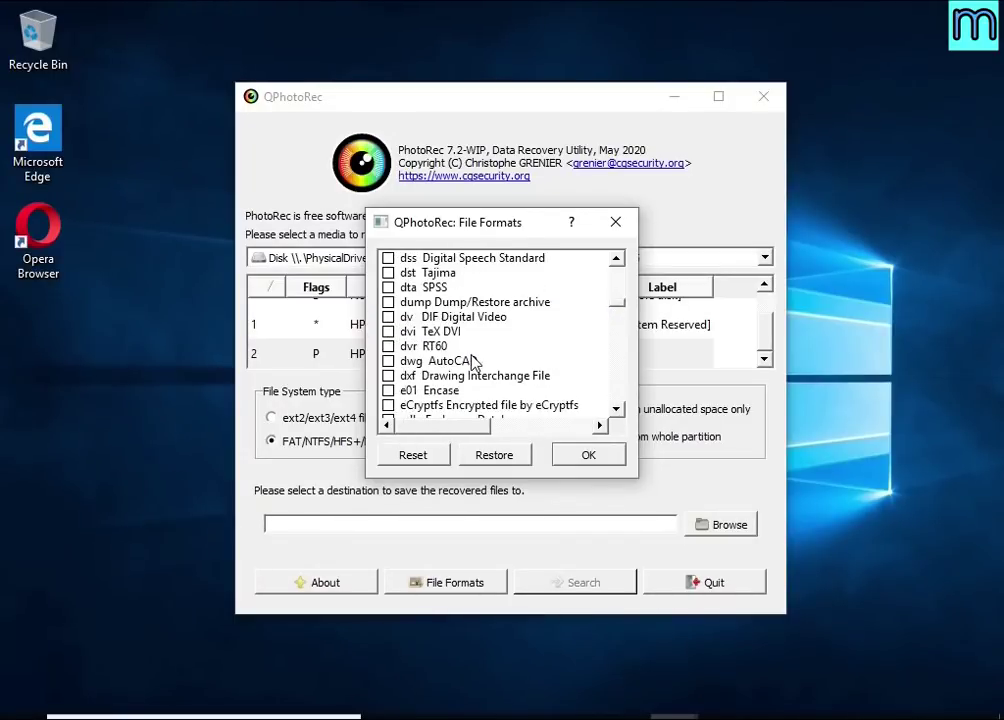
scroll(475, 360, "down", 15)
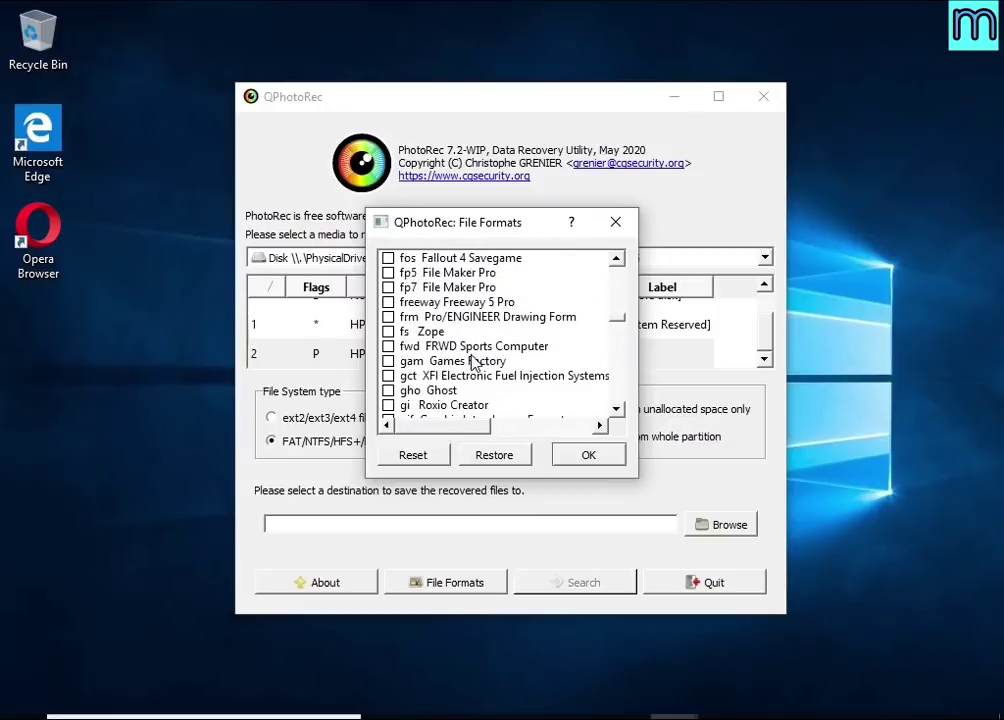
scroll(475, 357, "down", 3)
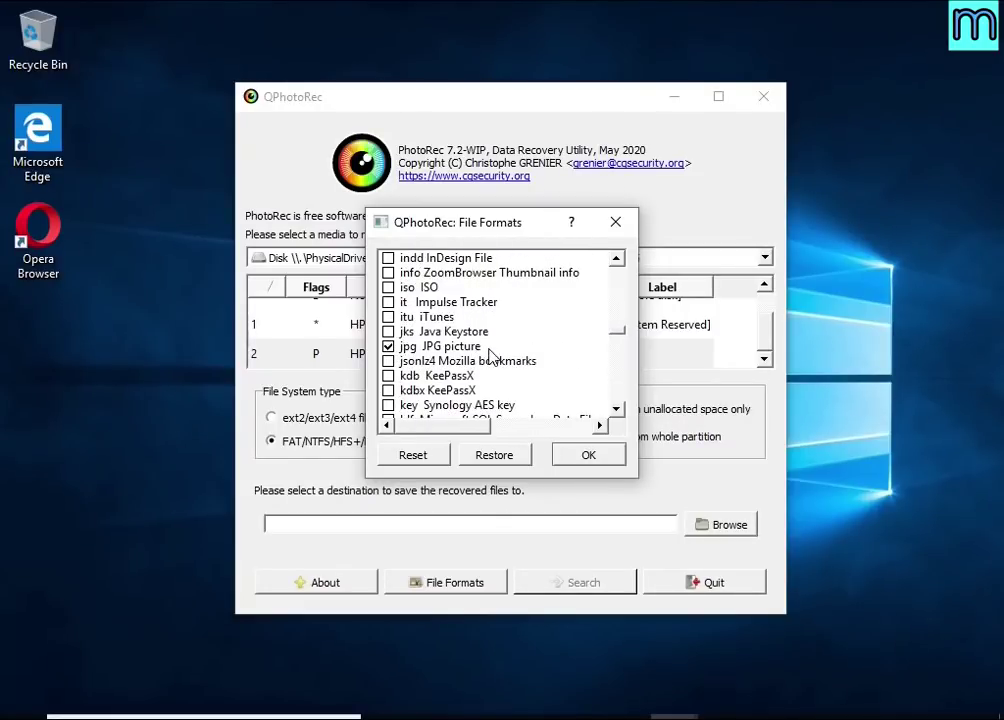
scroll(503, 353, "down", 15)
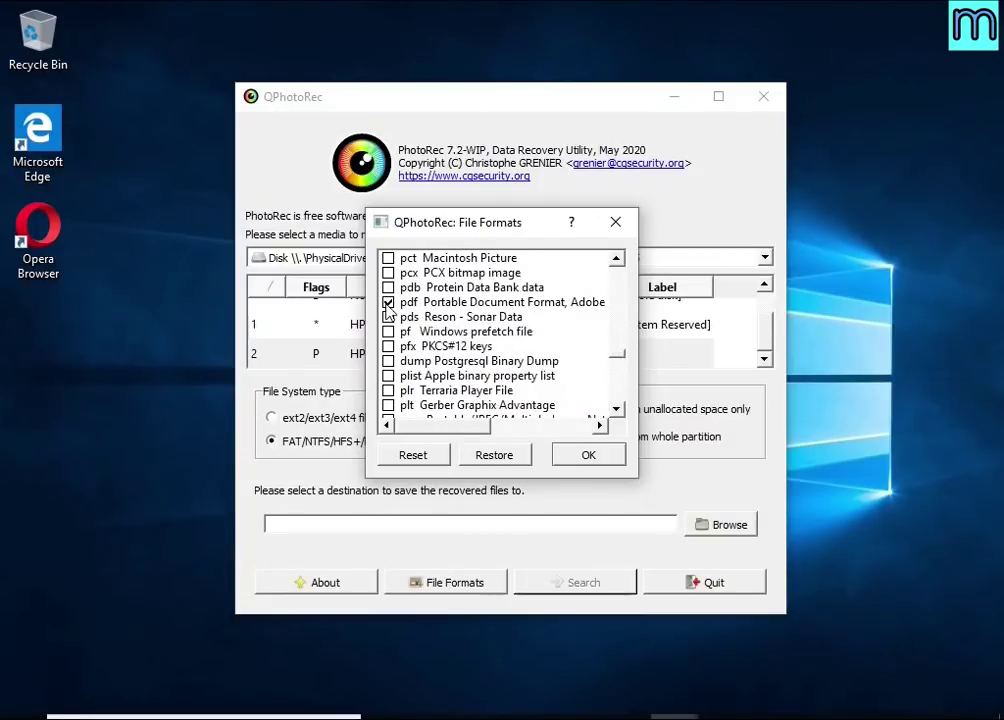
Step: Enable the zip archive format, which includes OpenOffice files, in the recovery file formats
scroll(477, 355, "down", 20)
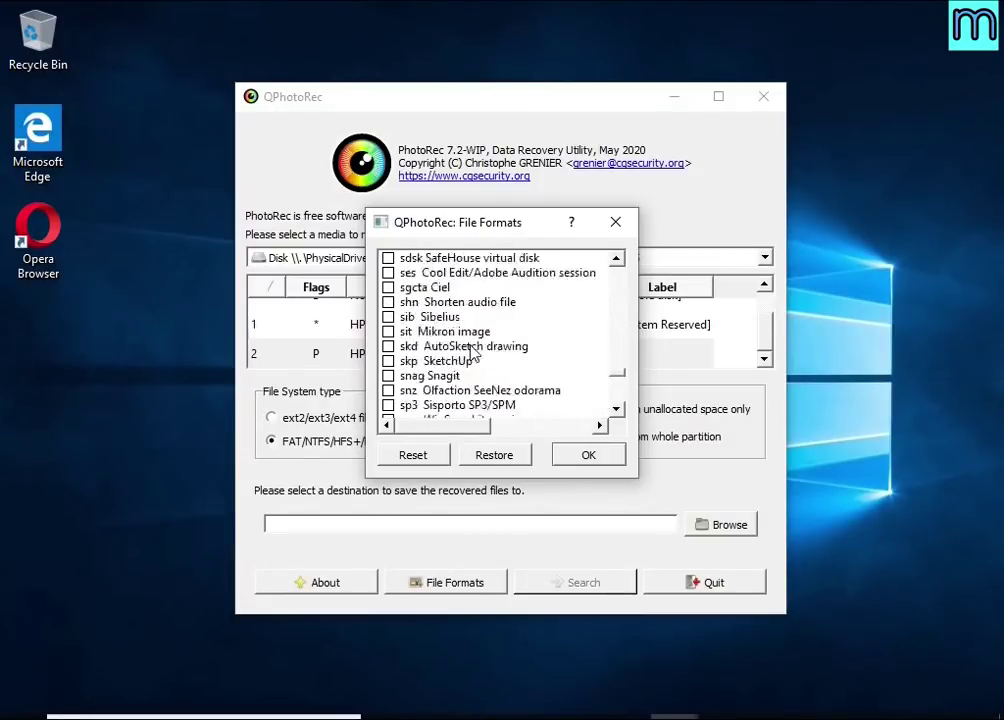
scroll(462, 343, "down", 5)
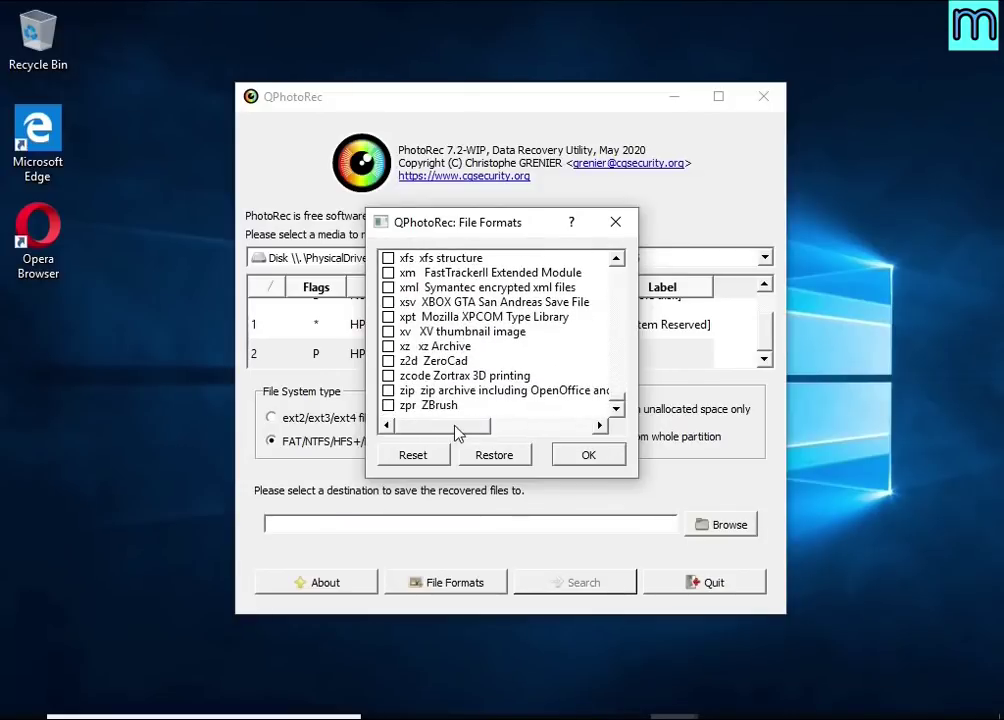
left_click_drag(462, 426, 418, 436)
left_click(398, 395)
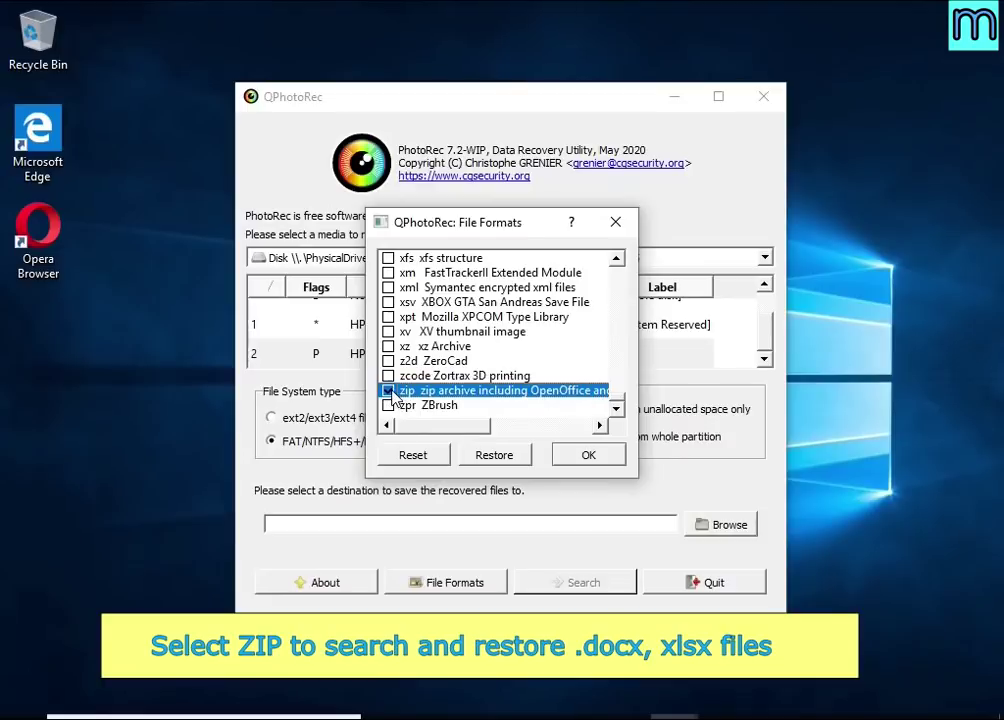
Step: Confirm the file formats, set USB Drive (E:) as the destination for recovered files, and start the recovery search
left_click(603, 456)
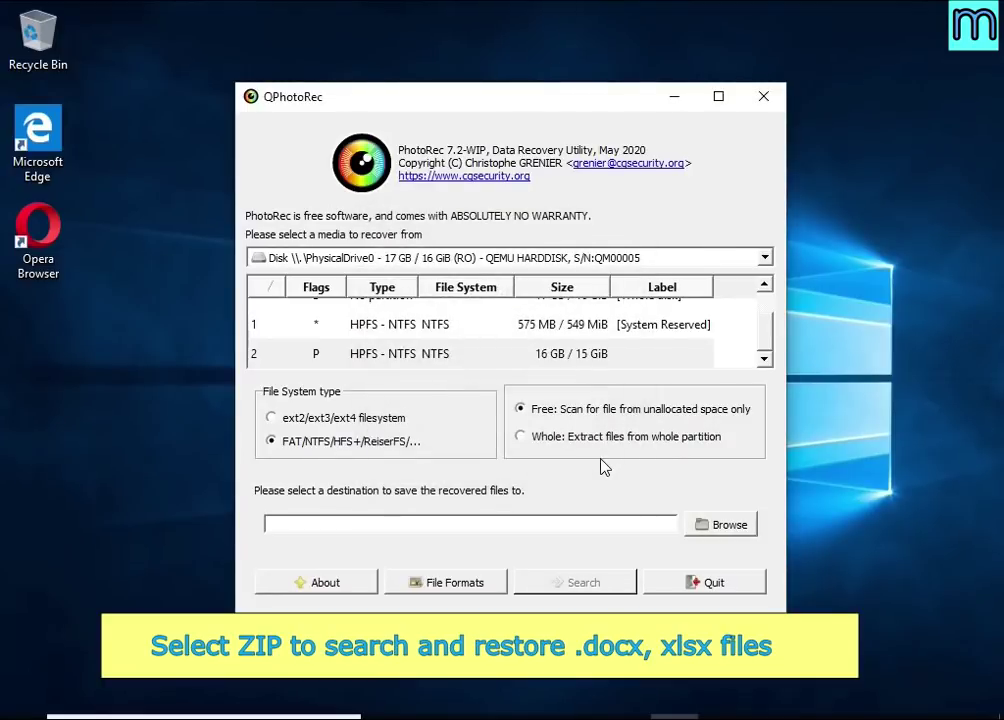
left_click(600, 440)
left_click(710, 528)
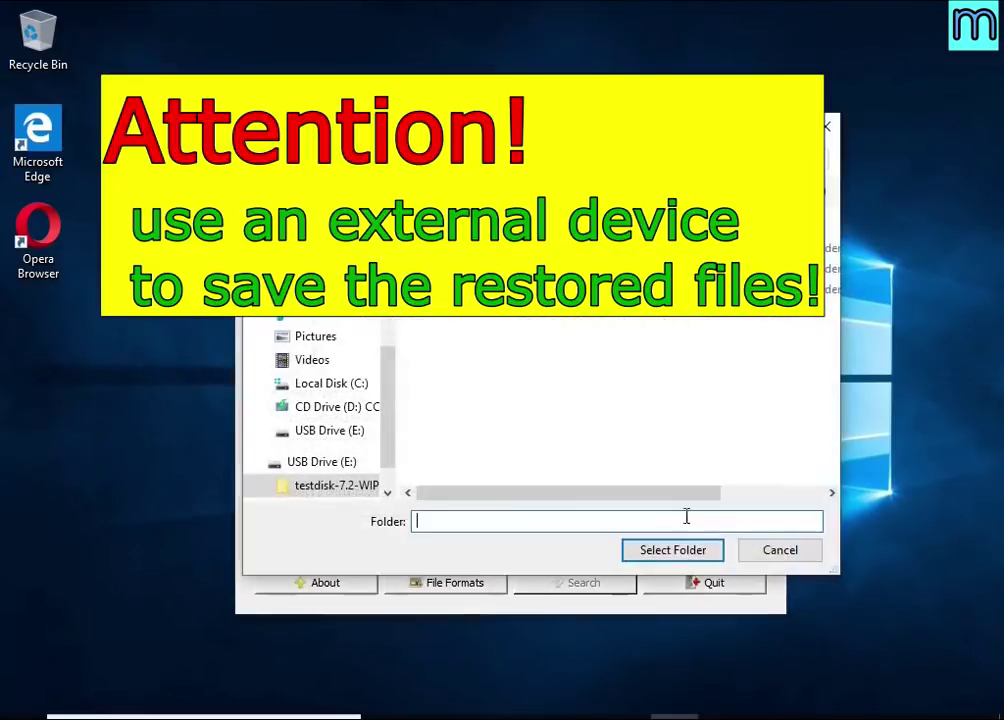
left_click(321, 463)
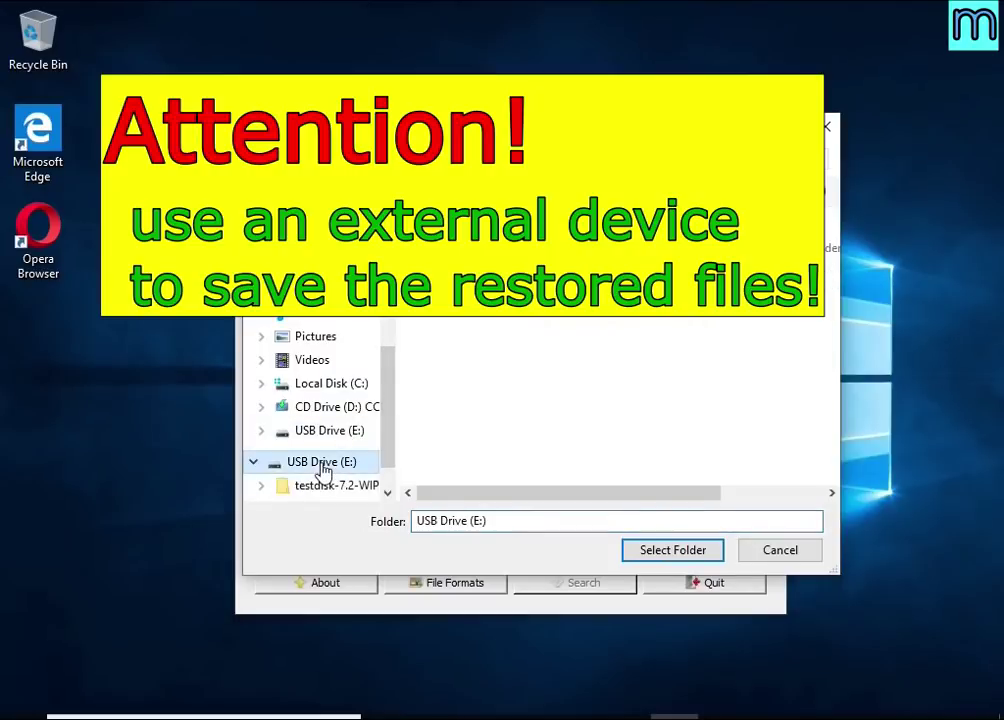
left_click(645, 552)
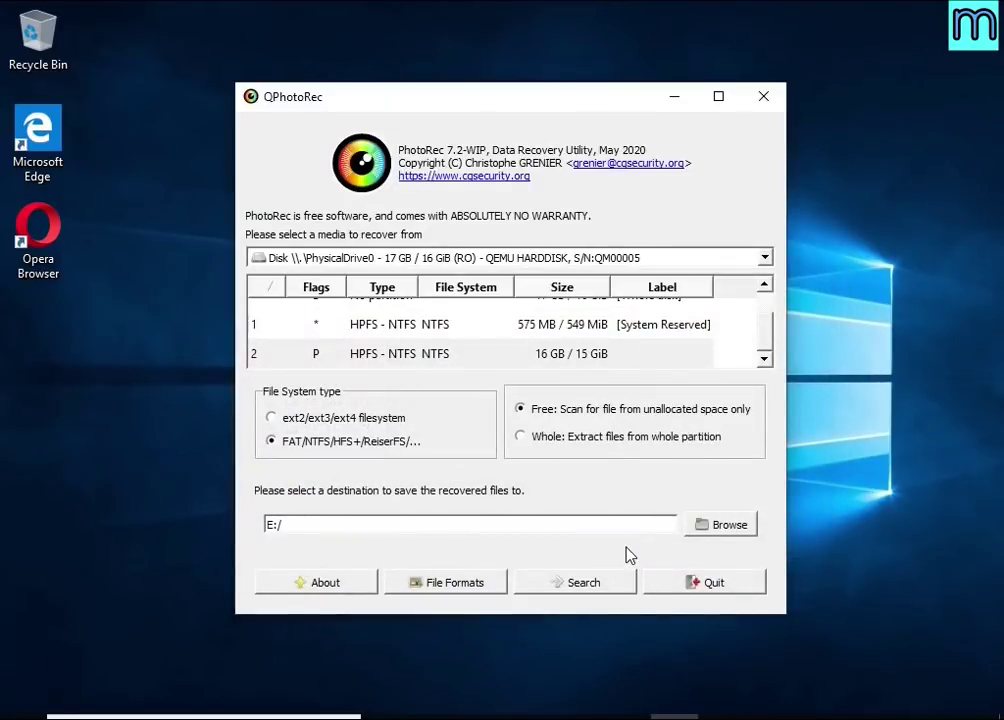
left_click(584, 583)
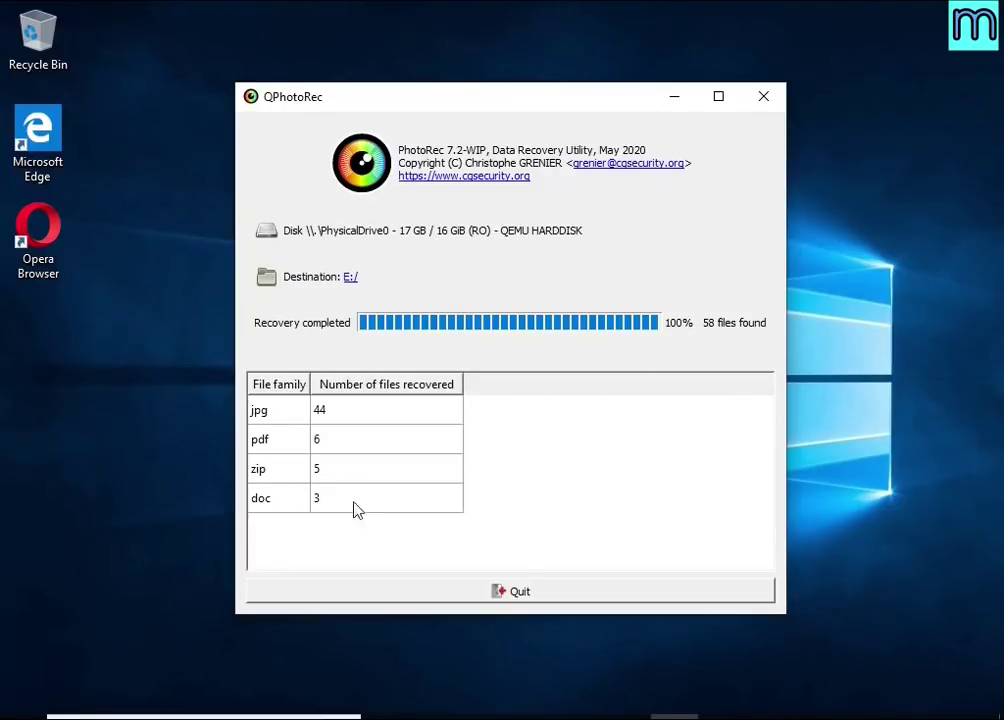
Step: Quit the recovery tool and open the recup_dir.1 folder on USB Drive (E:) in File Explorer
left_click(545, 601)
key("super+e")
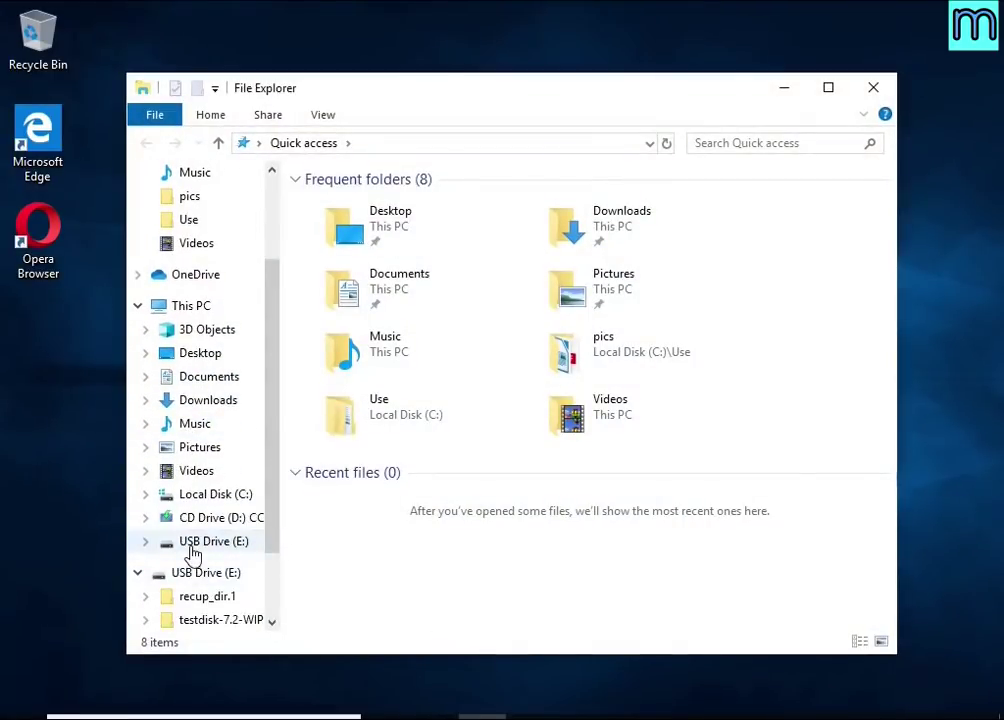
left_click(192, 548)
left_click(360, 204)
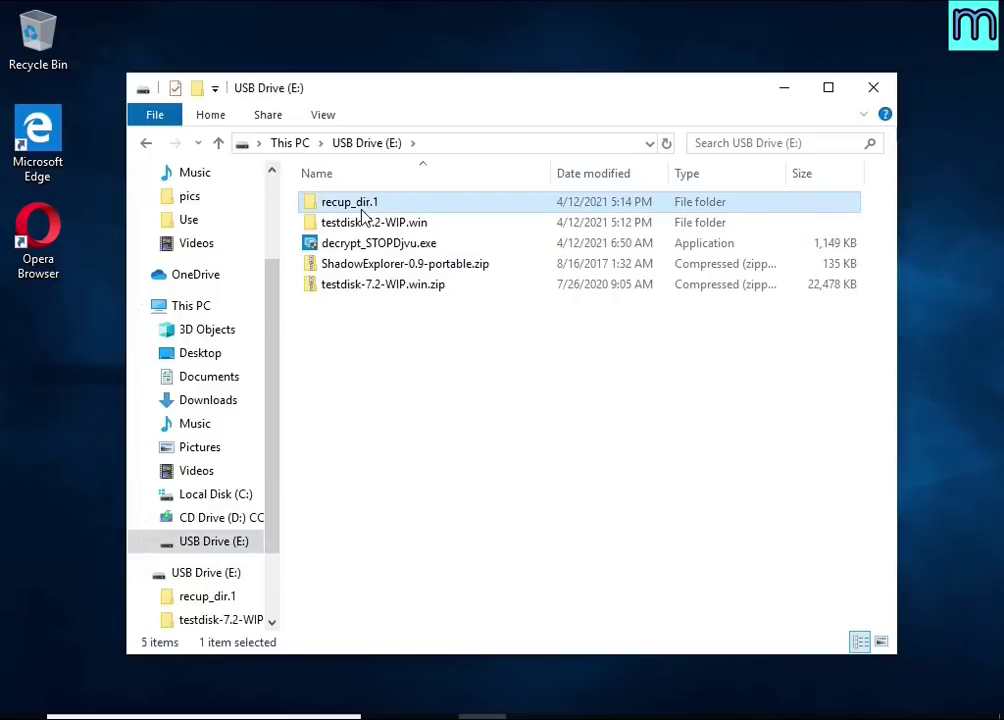
double_click(363, 206)
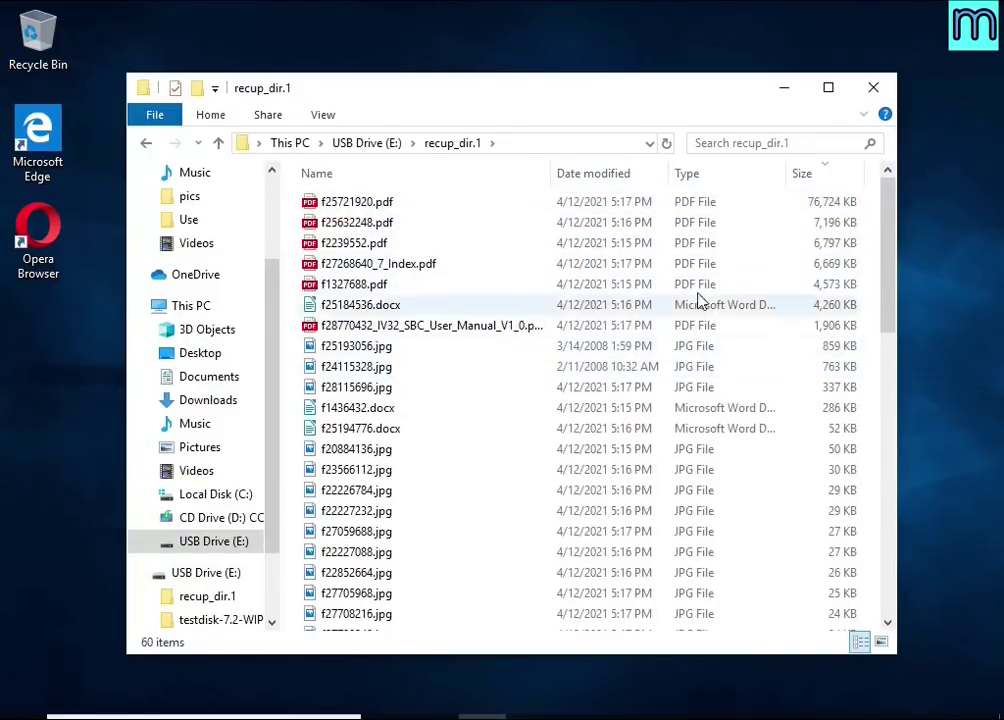
Step: Sort the recovered files by size, largest first, and check the pages of the IV32_SBC_User_Manual PDF, closing it when done
left_click(816, 186)
left_click(818, 184)
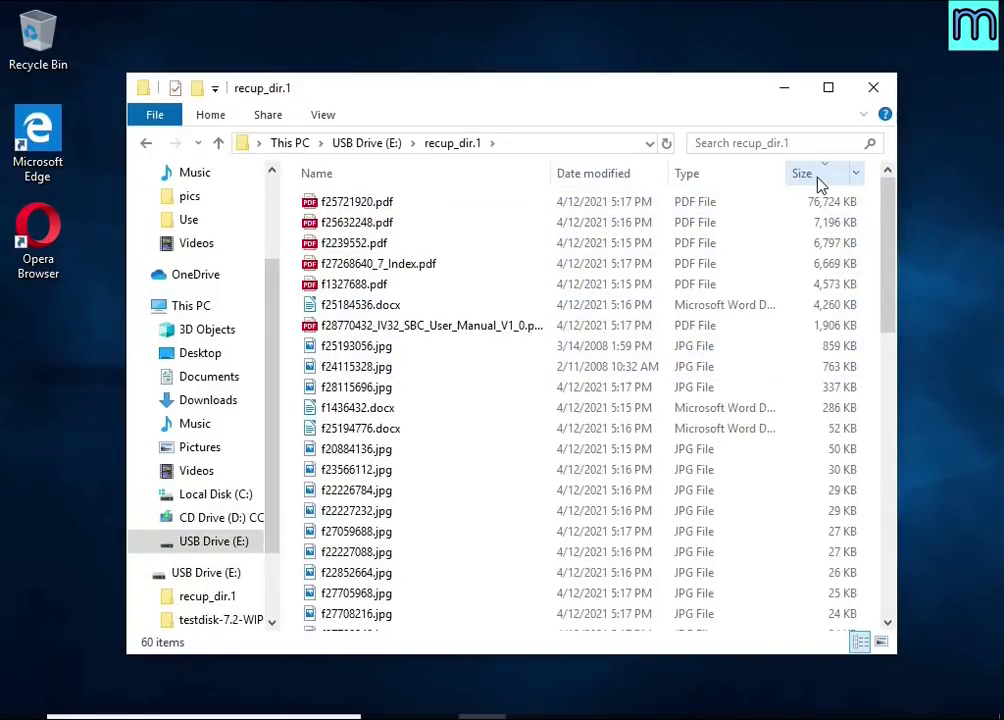
double_click(484, 330)
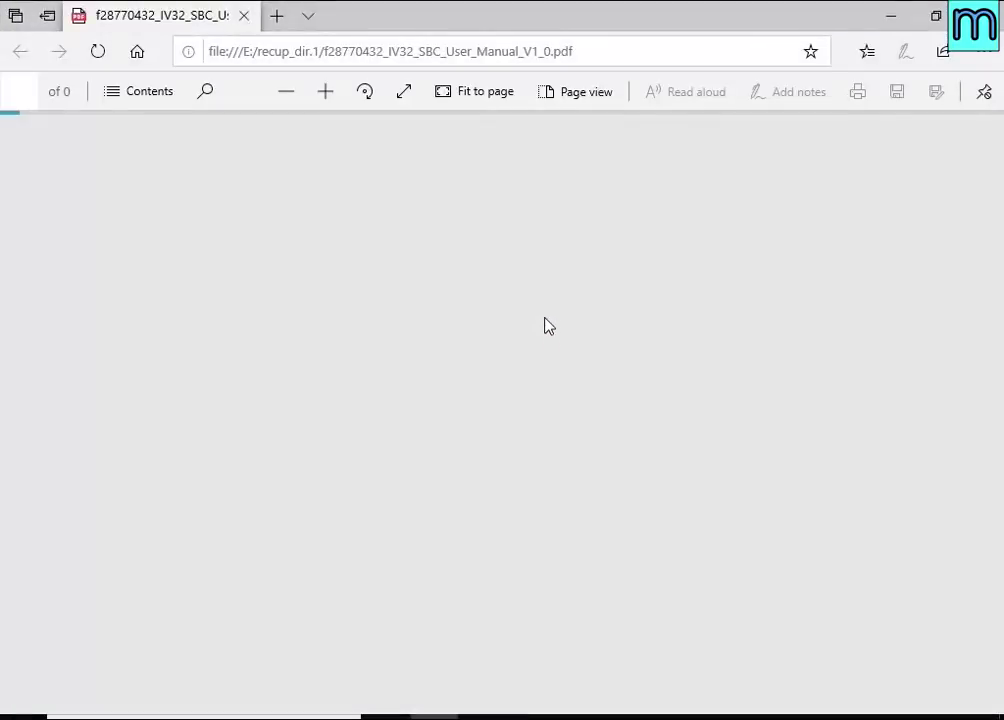
scroll(550, 320, "down", 15)
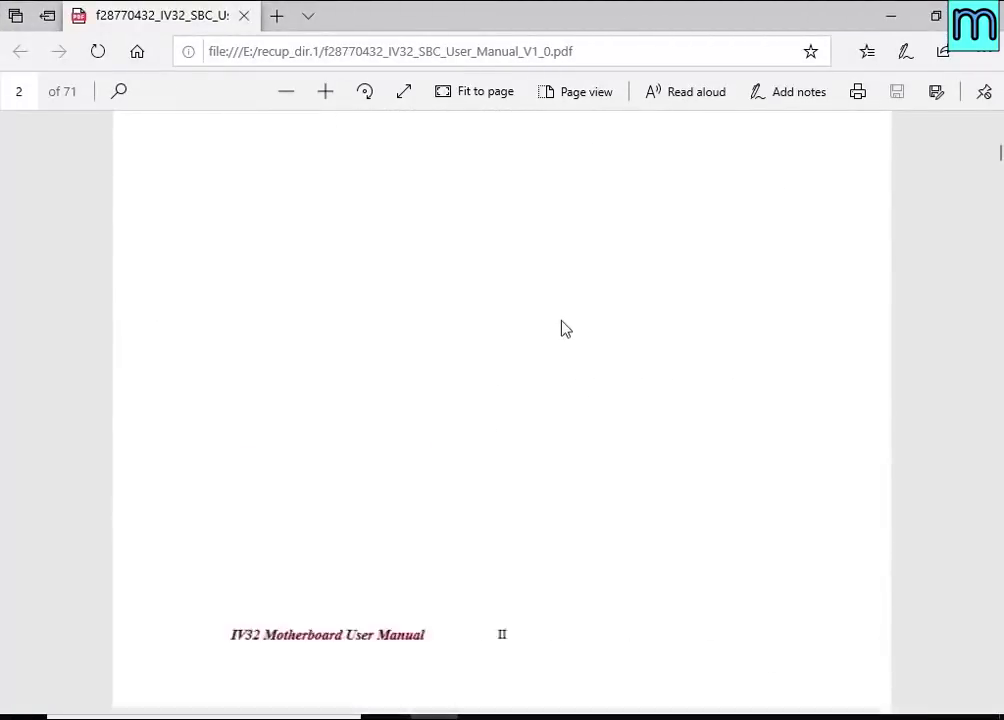
scroll(620, 310, "down", 4)
left_click(985, 15)
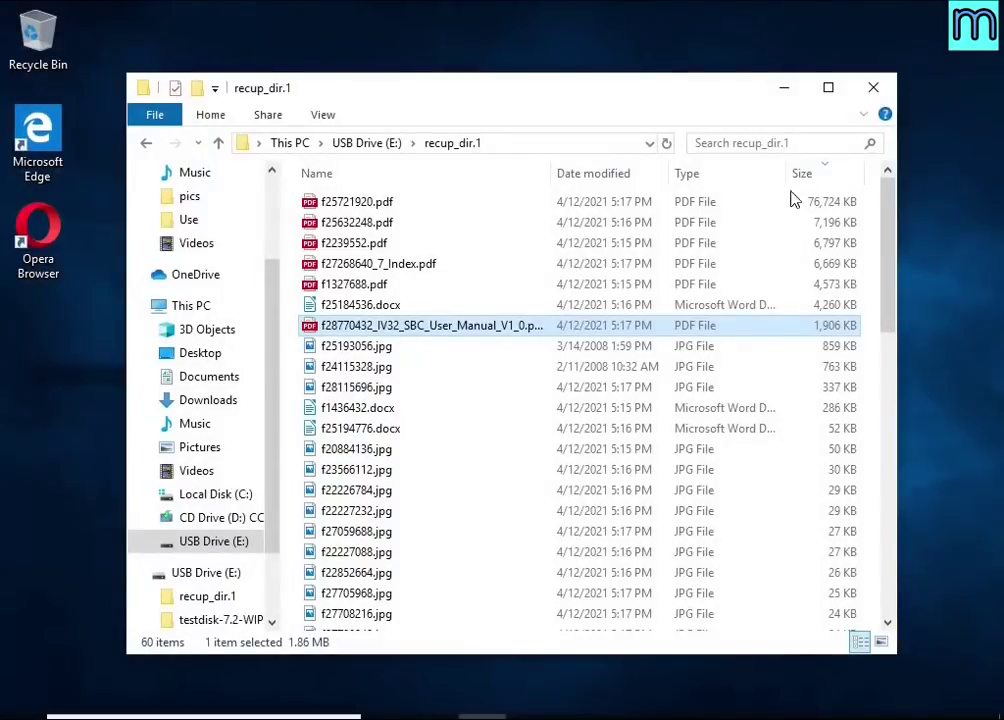
Step: View the recovered pictures f25193056.jpg and f24115328.jpg one after the other, closing each
double_click(444, 352)
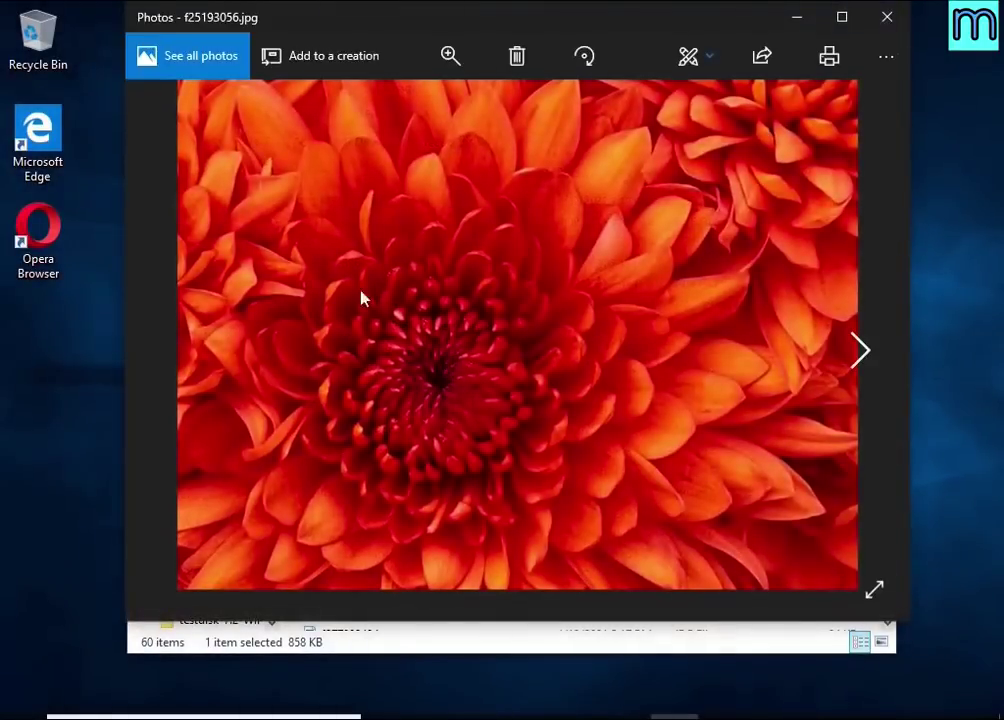
left_click(879, 30)
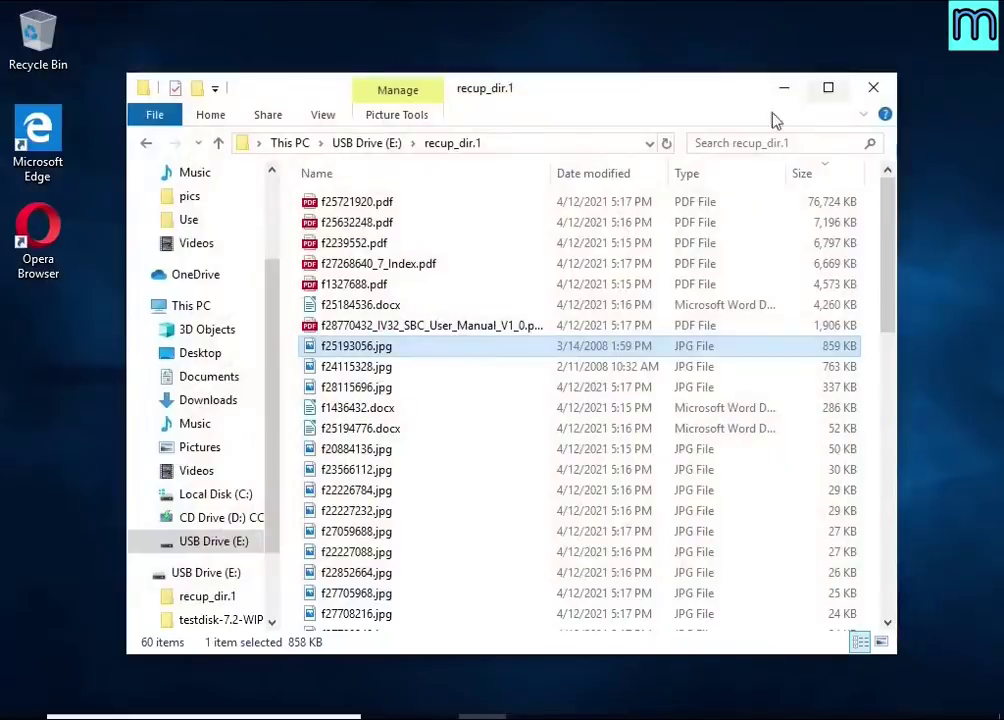
double_click(407, 375)
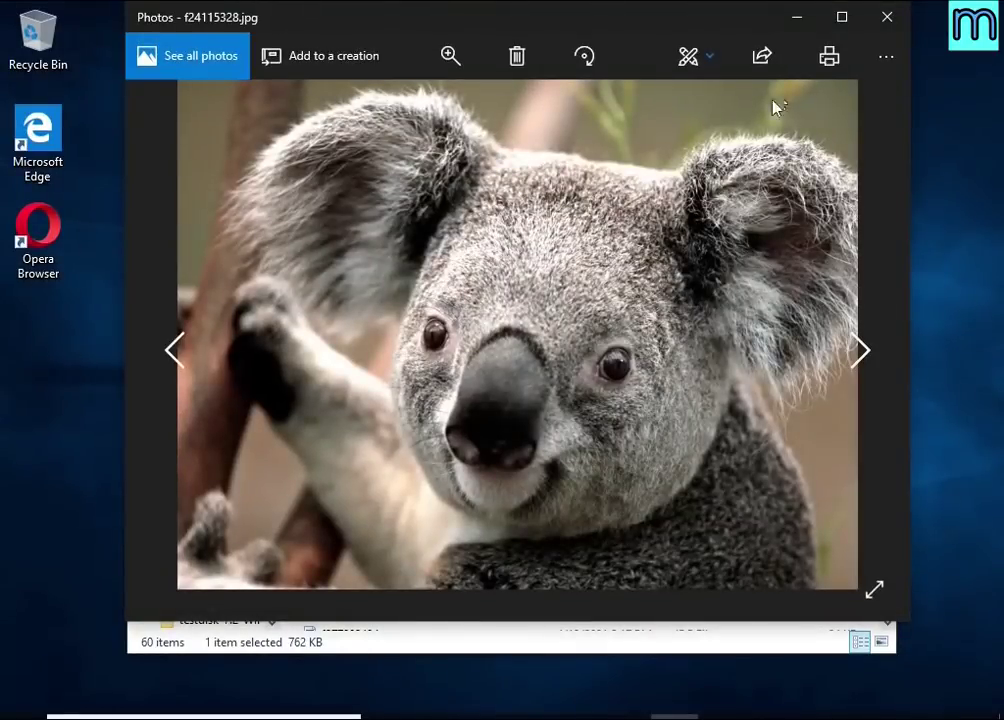
left_click(880, 18)
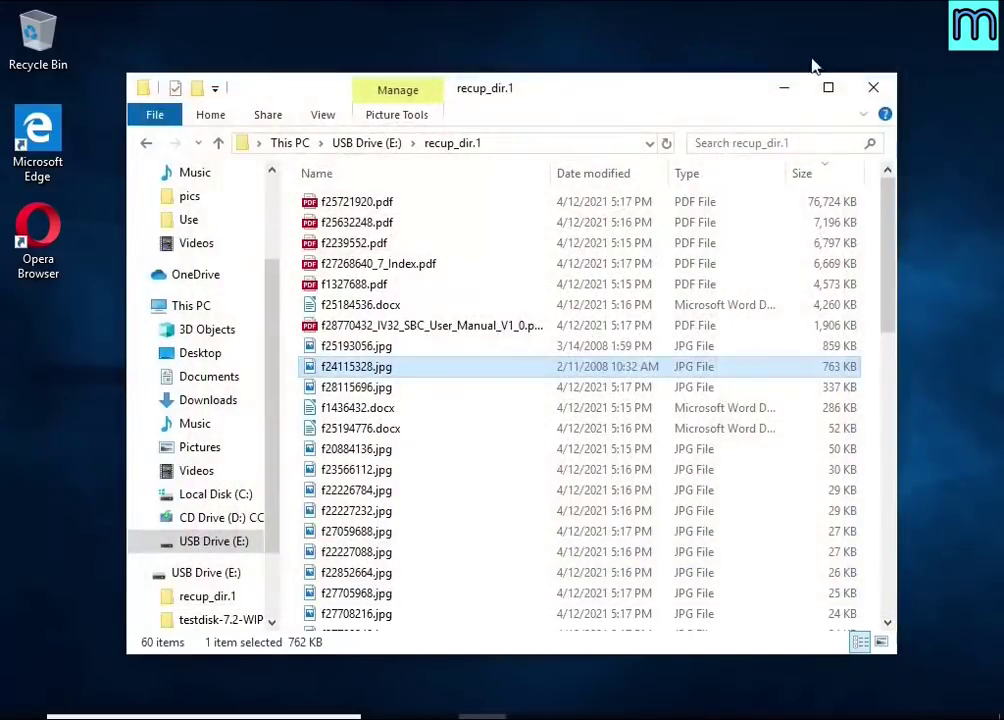
Step: Open the recovered document f1436432.docx, dismiss the tip of the day, read through its content, and close it
double_click(424, 408)
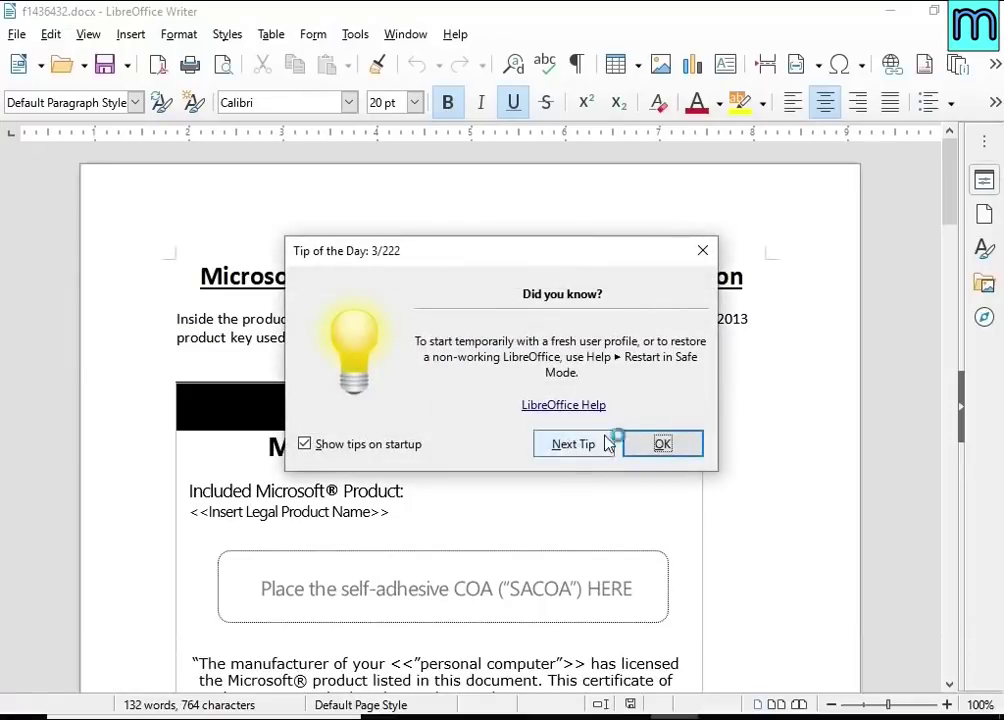
left_click(663, 443)
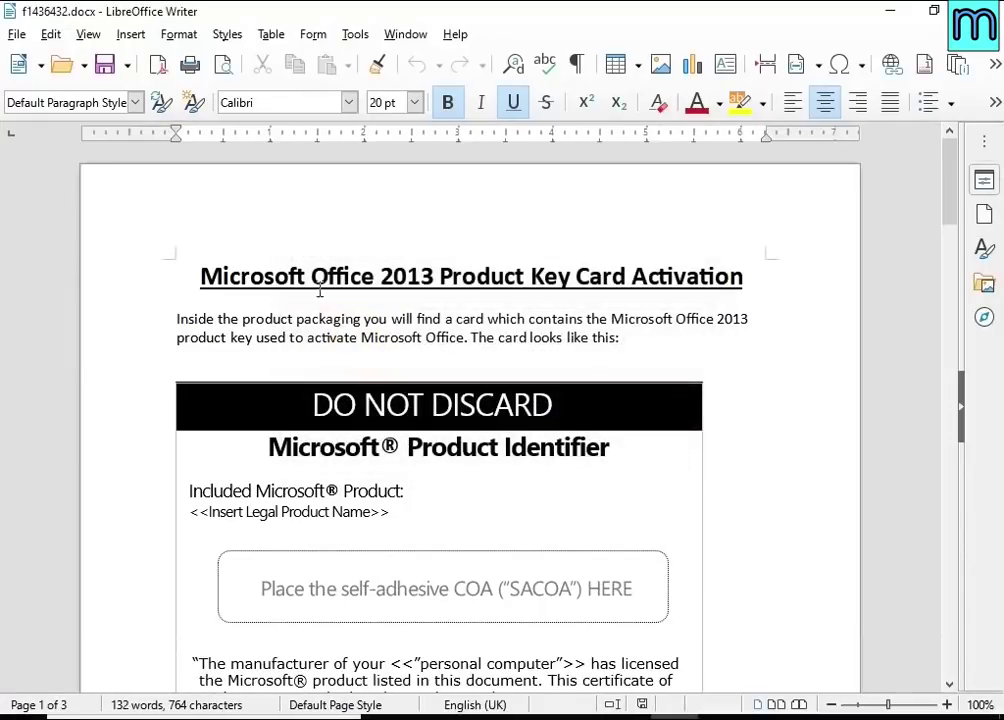
scroll(380, 355, "down", 5)
scroll(631, 501, "down", 5)
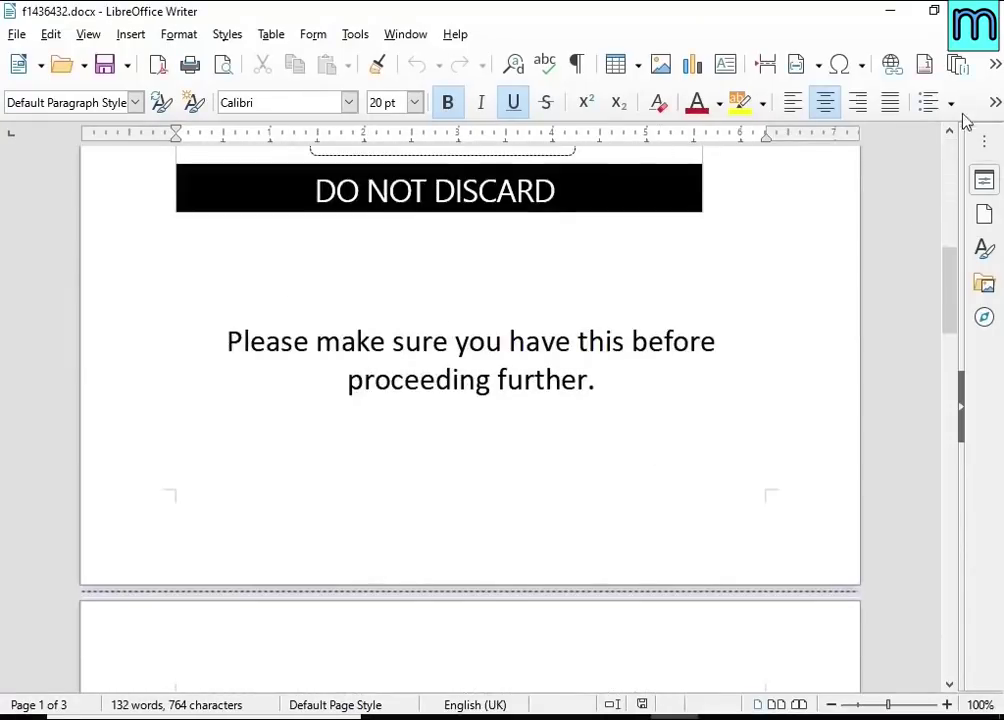
key("alt+F4")
Step: Look through the remaining recovered files in recup_dir.1 and close the folder window
scroll(640, 330, "down", 8)
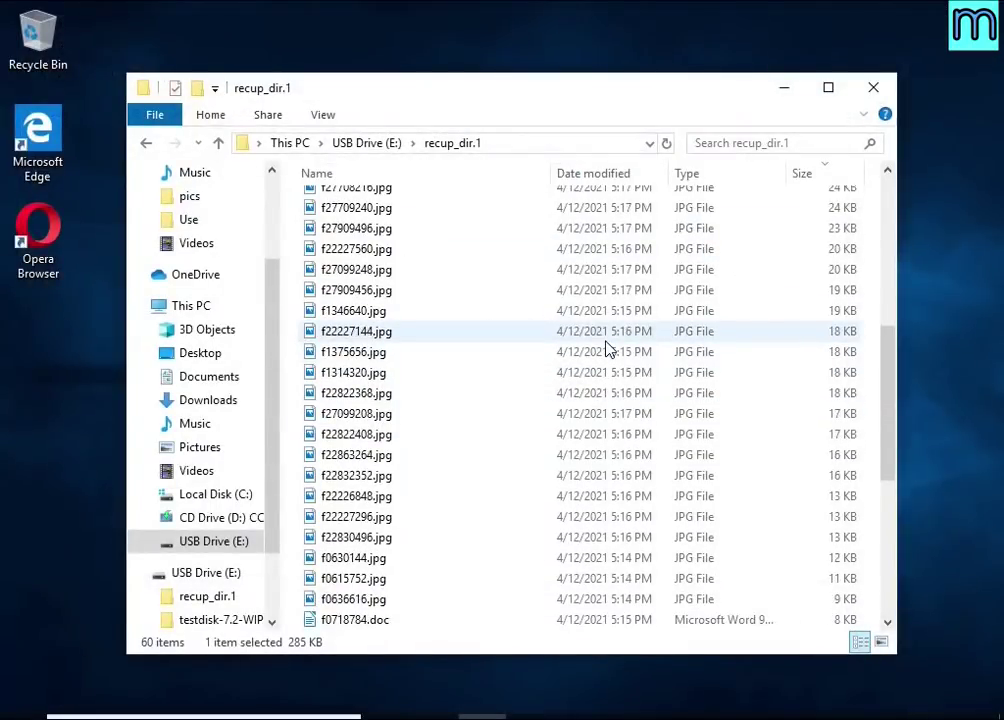
scroll(610, 340, "up", 6)
left_click(876, 95)
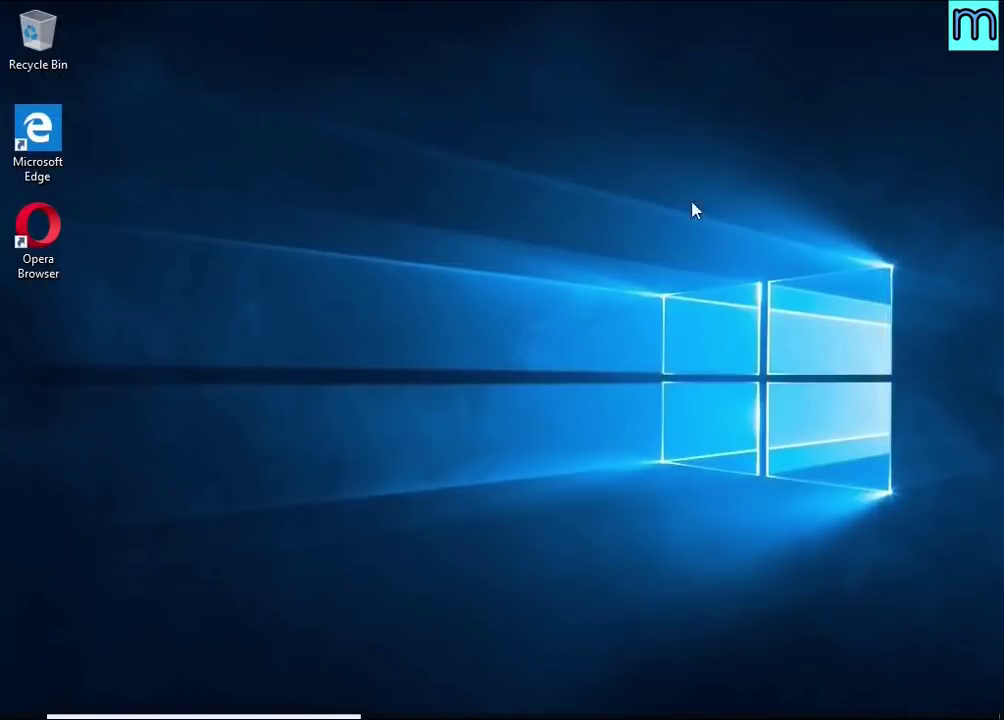